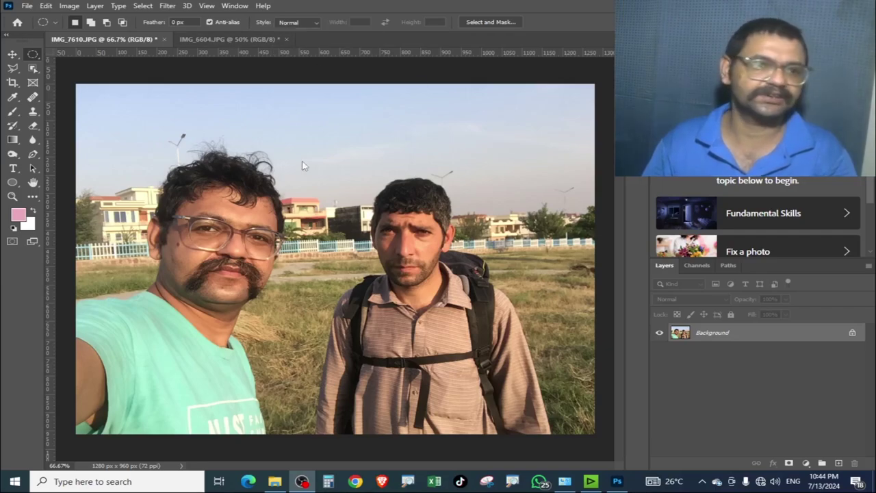
Flip between IMG_6604 and the two-men photo, ending on the two men.
click(226, 39)
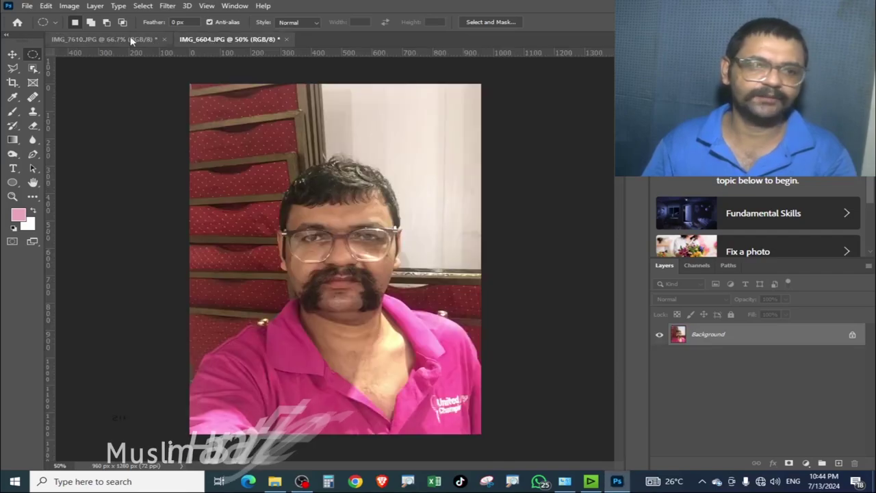
click(102, 39)
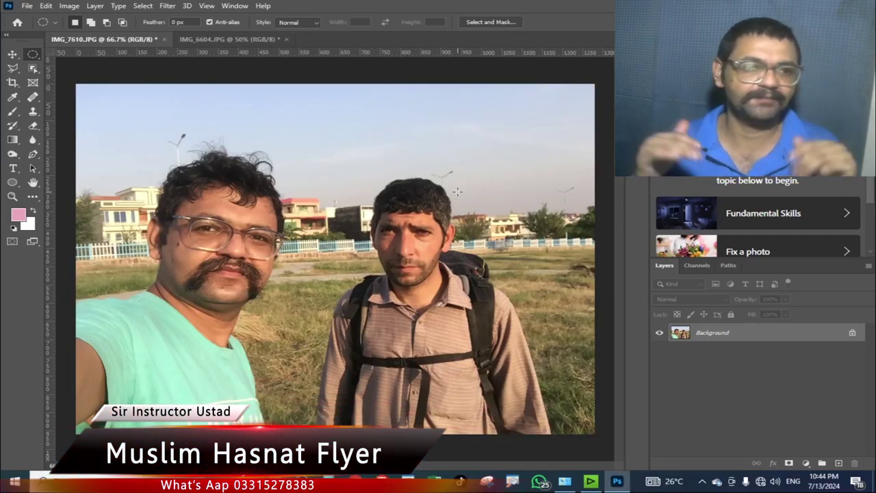
key(ctrl+Tab)
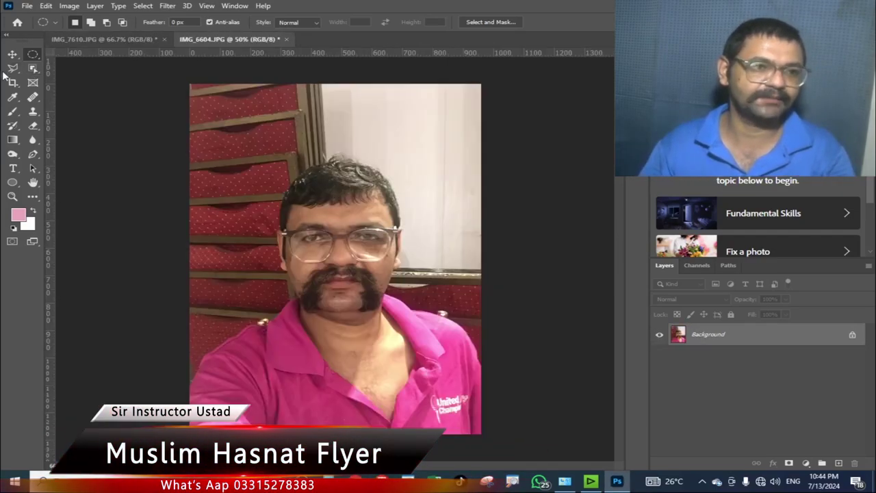
key(ctrl+Tab)
Try the Lasso, then use colour-based selection to select the sky.
click(13, 68)
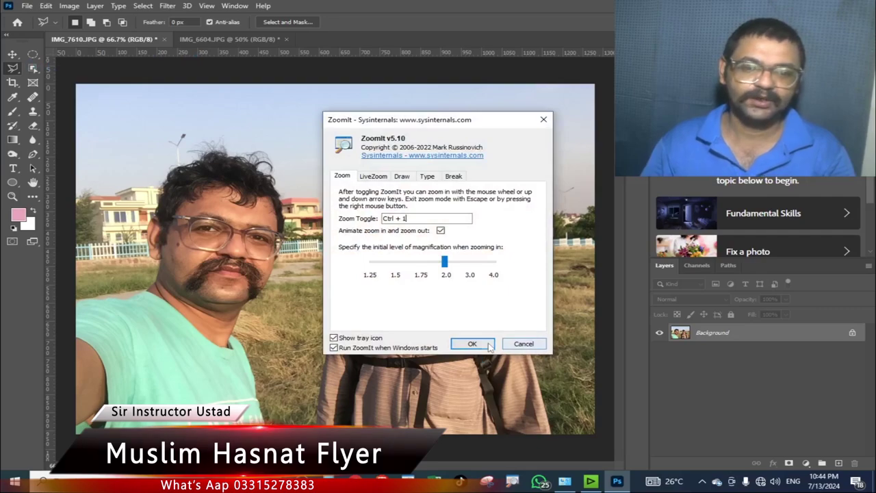
click(472, 344)
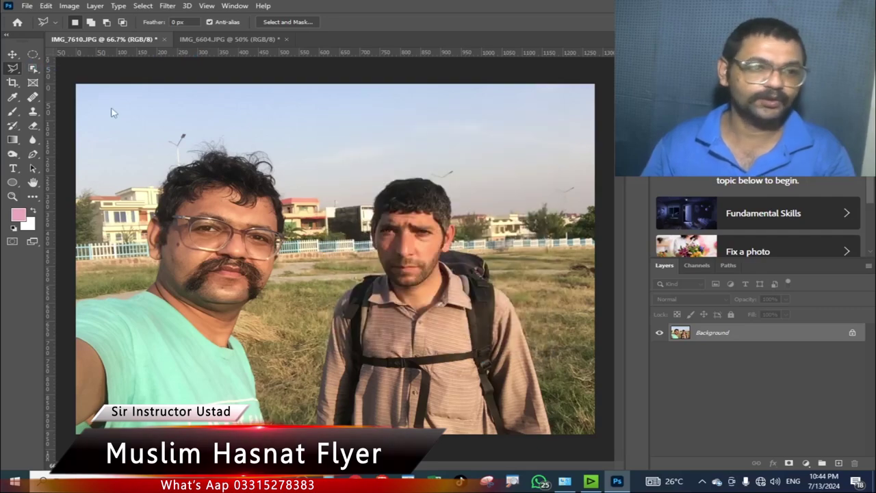
click(33, 69)
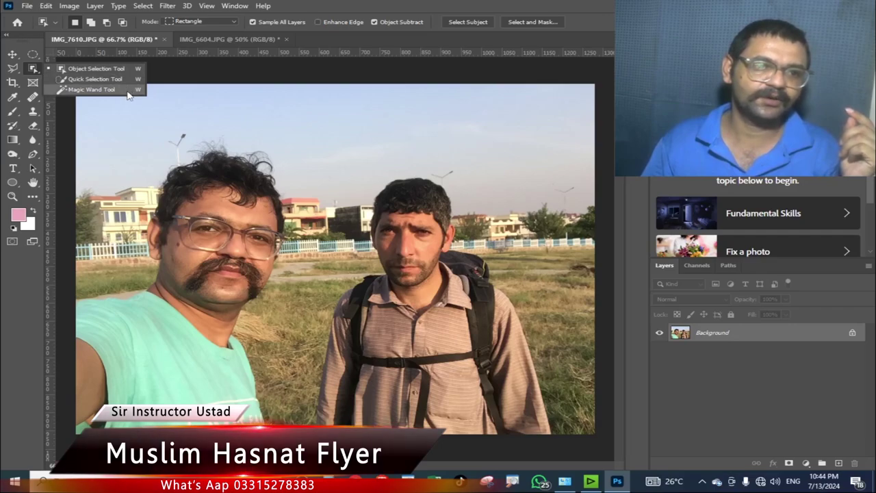
click(218, 120)
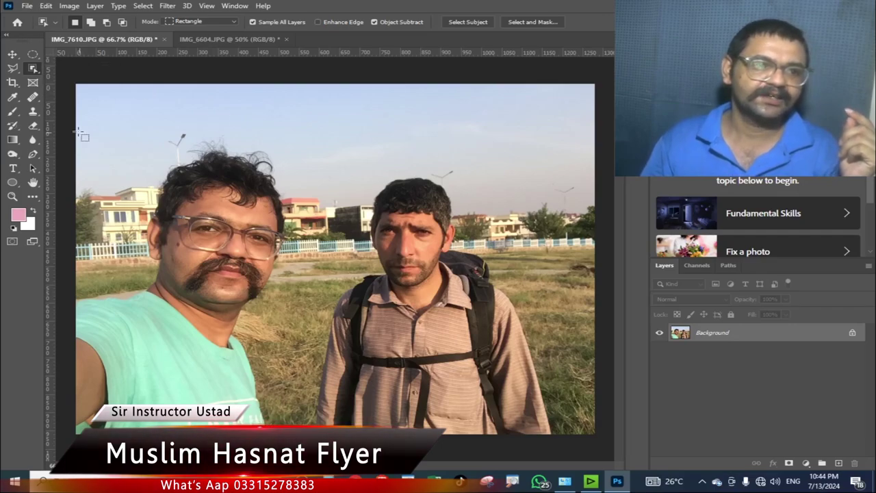
right_click(33, 69)
click(96, 89)
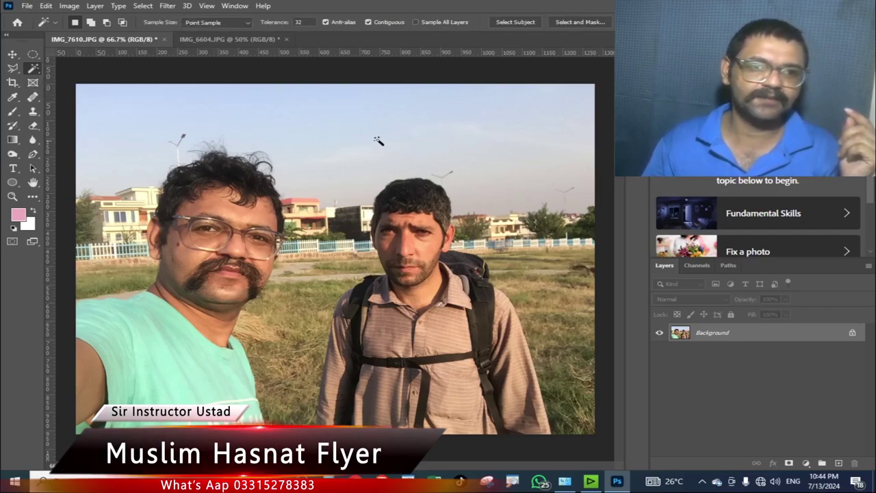
click(335, 121)
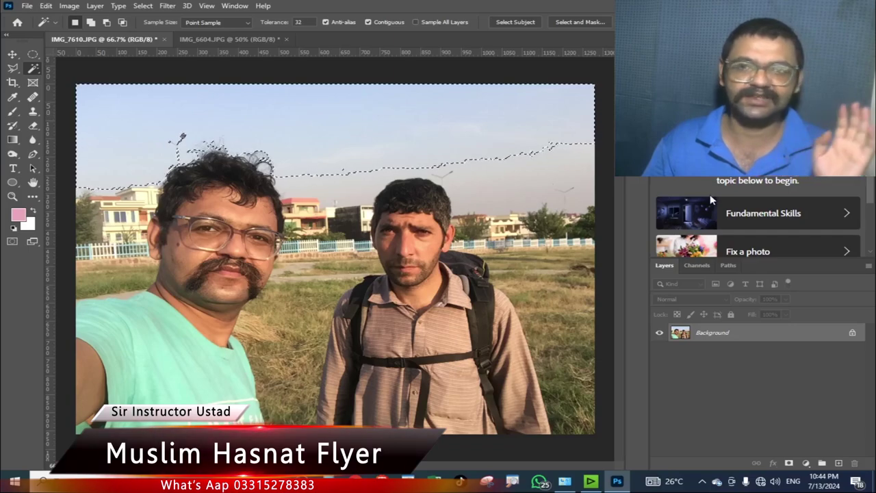
Extend the sky selection to similar colours, then deselect it.
right_click(404, 126)
click(438, 205)
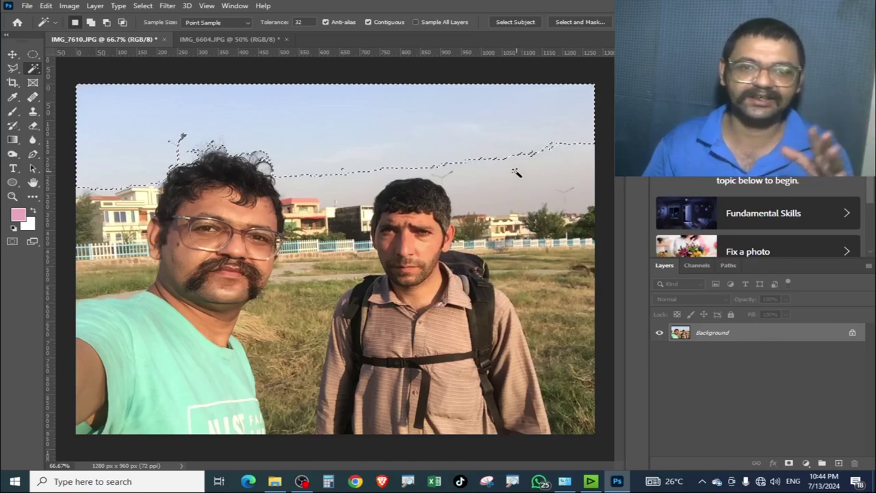
right_click(497, 134)
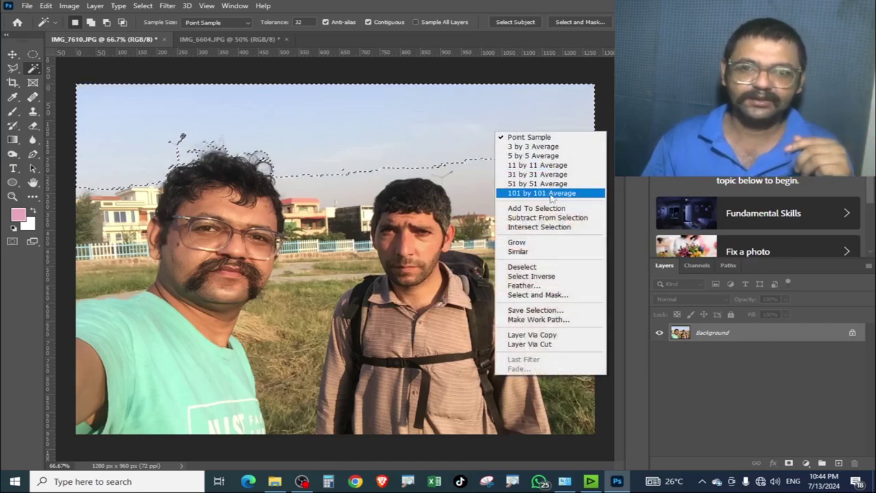
click(572, 253)
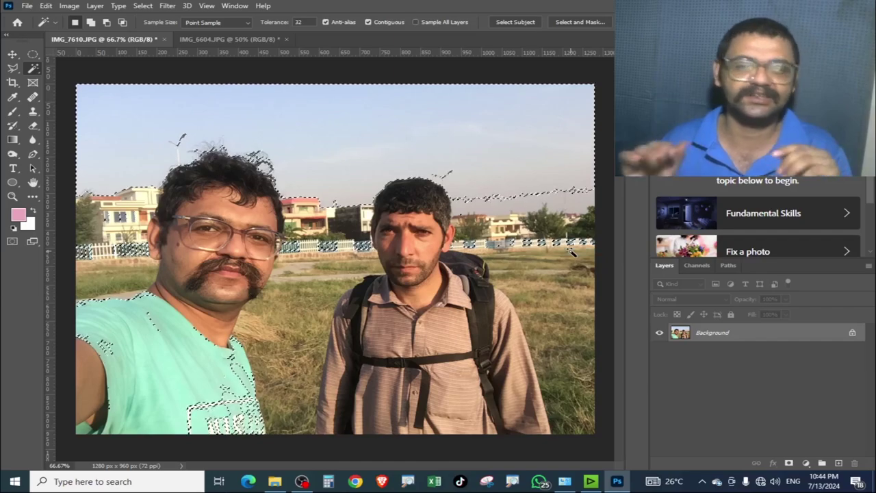
key(ctrl+d)
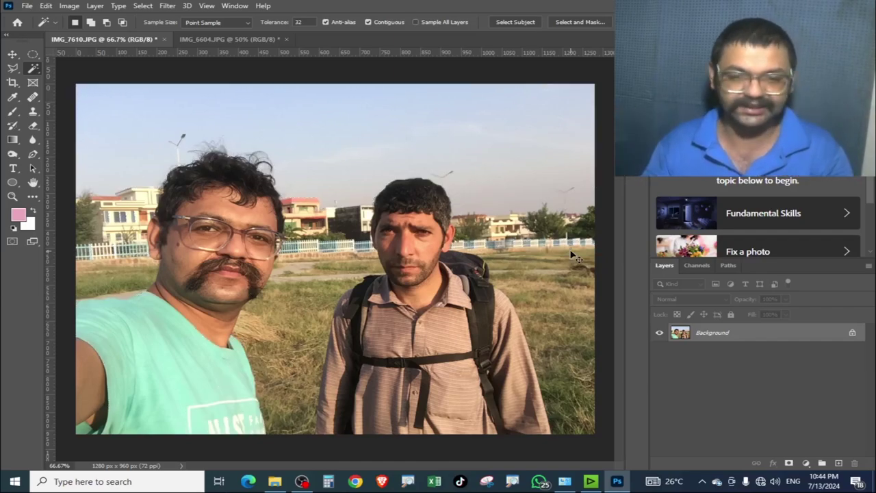
Select a grass patch, grow it to similar colours, then deselect.
click(288, 419)
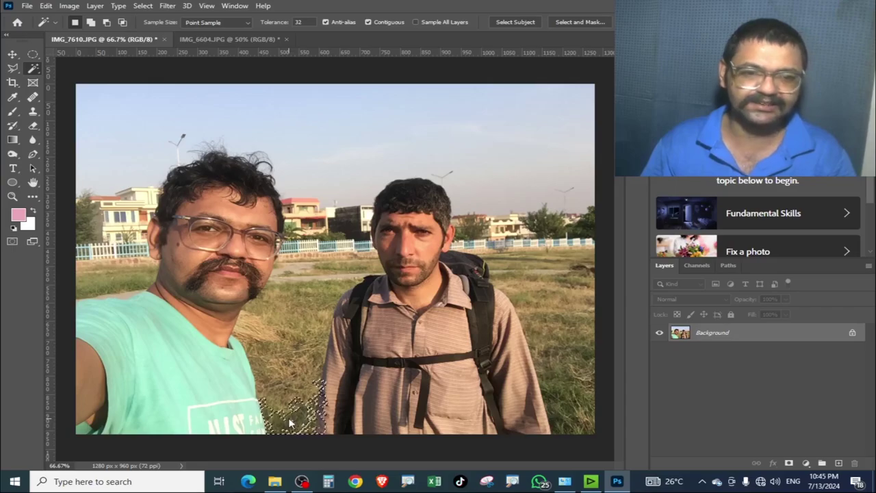
right_click(289, 423)
click(329, 296)
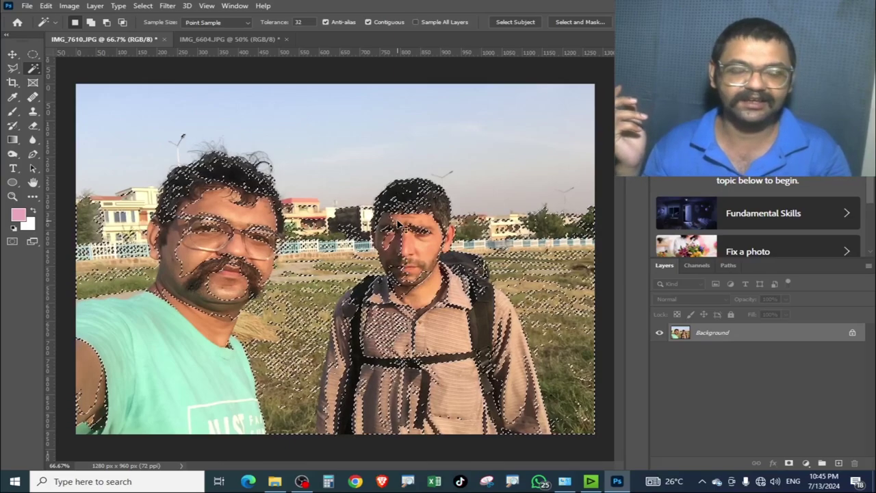
key(ctrl+d)
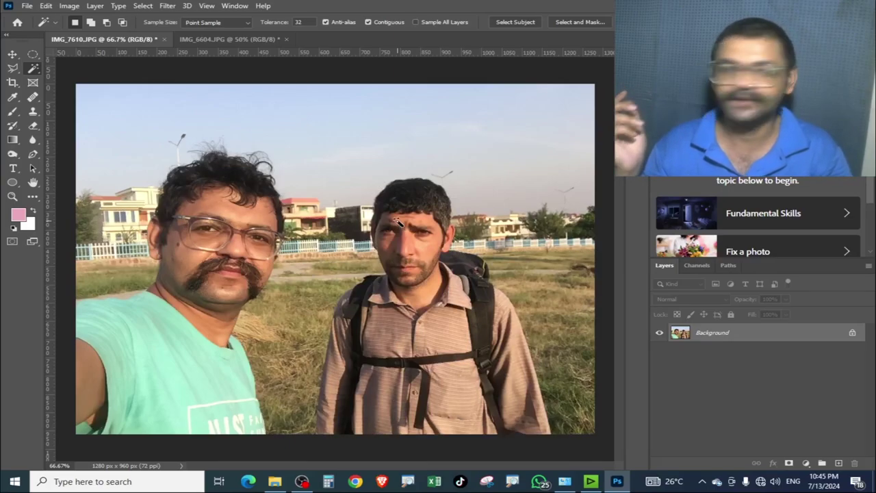
Use Object Selection in Rectangle mode to box and auto-select the left man.
right_click(34, 71)
click(111, 70)
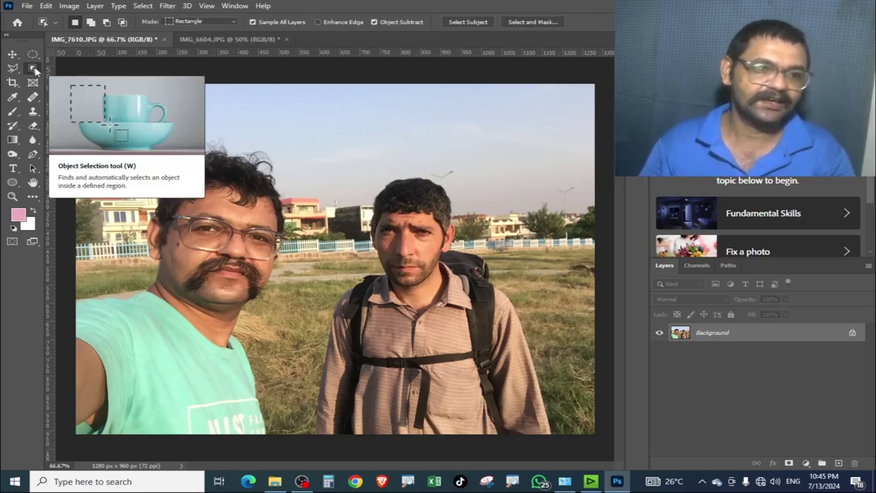
click(217, 21)
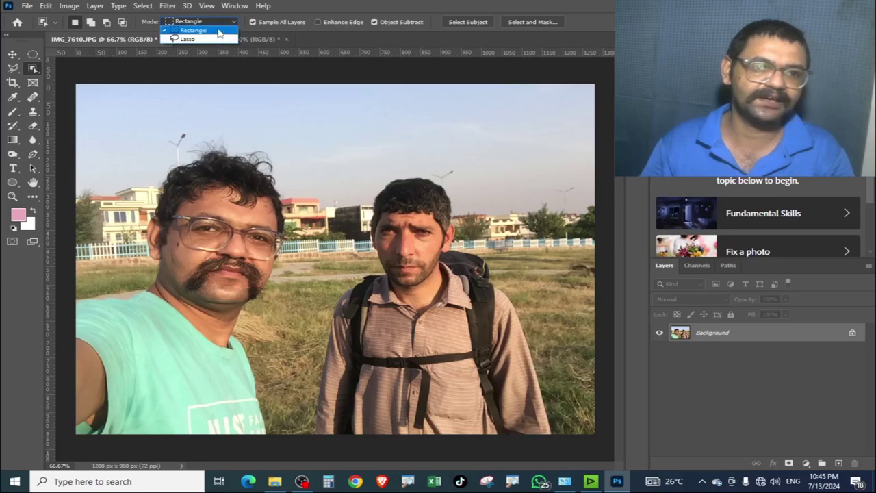
key(Escape)
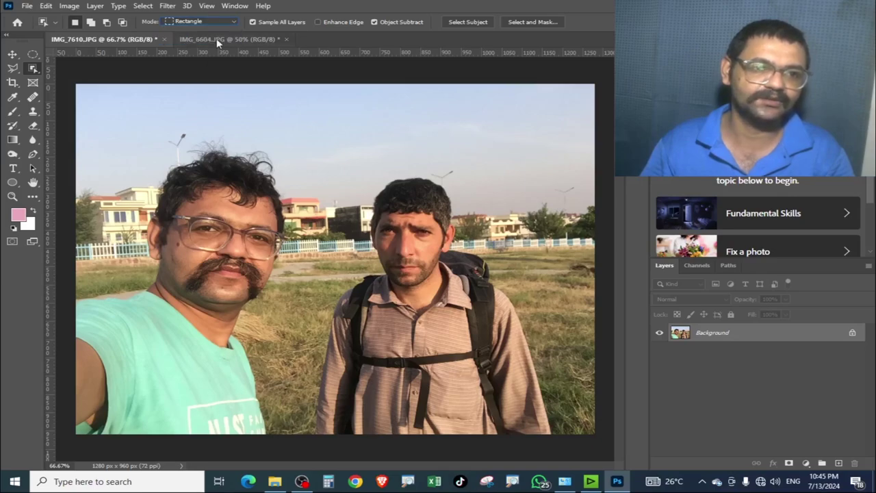
drag(77, 96, 296, 462)
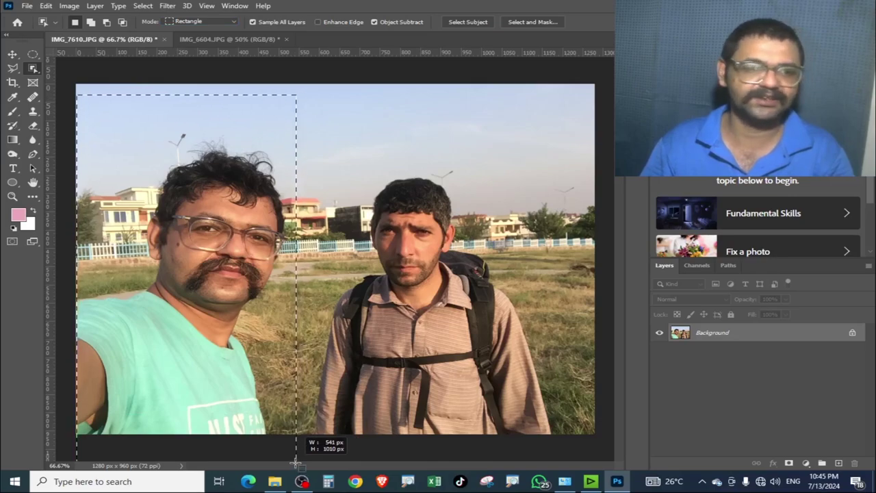
drag(297, 455, 299, 458)
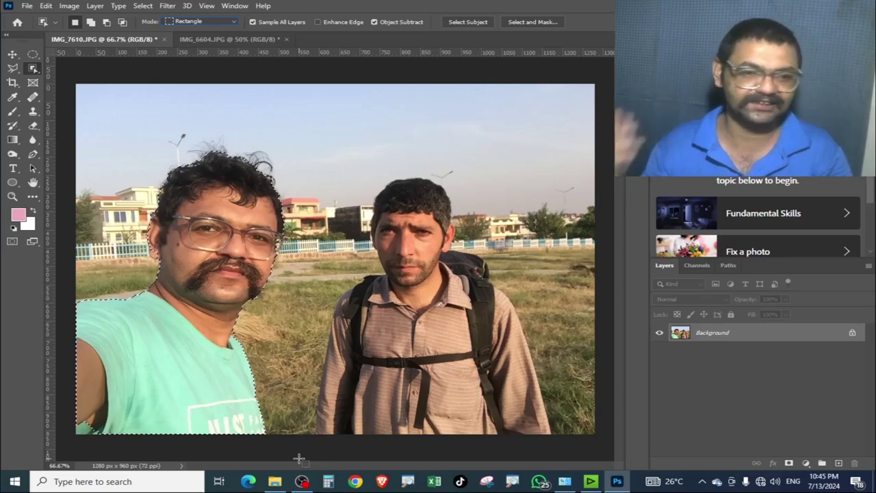
key(ctrl+plus)
key(ctrl+plus)
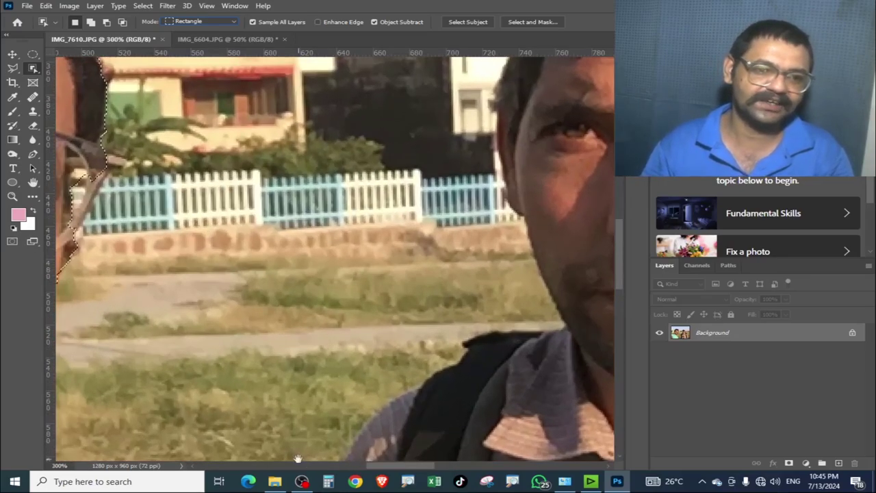
key(ctrl+plus)
mouse_move(408, 249)
mouse_down()
mouse_move(426, 247)
mouse_move(473, 289)
mouse_up()
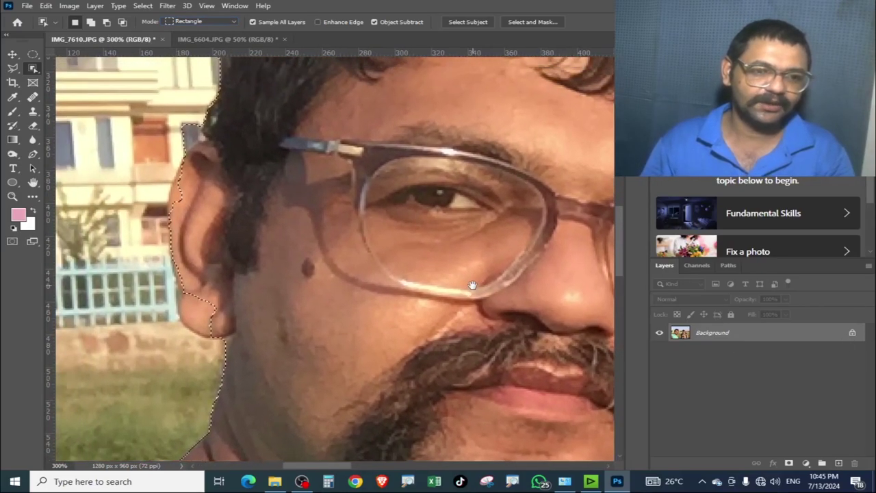
key(ctrl+minus)
key(ctrl+0)
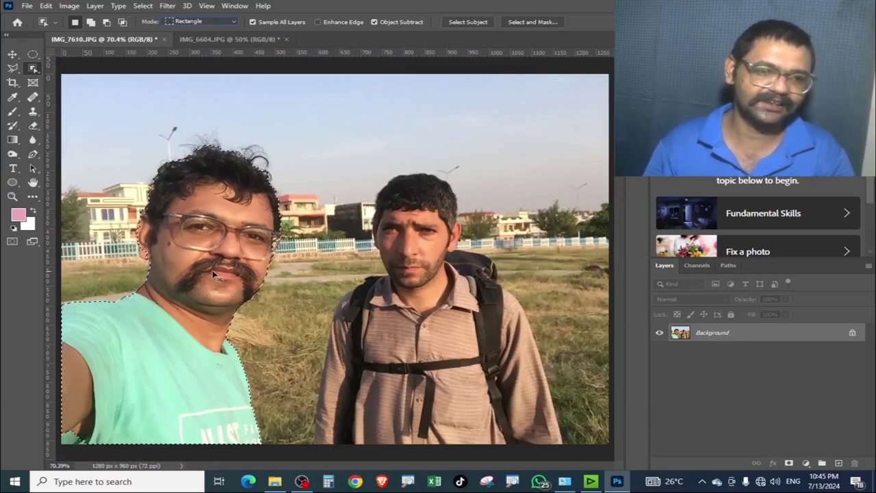
key(ctrl+plus)
key(ctrl+plus)
key(ctrl+plus)
drag(217, 251, 486, 327)
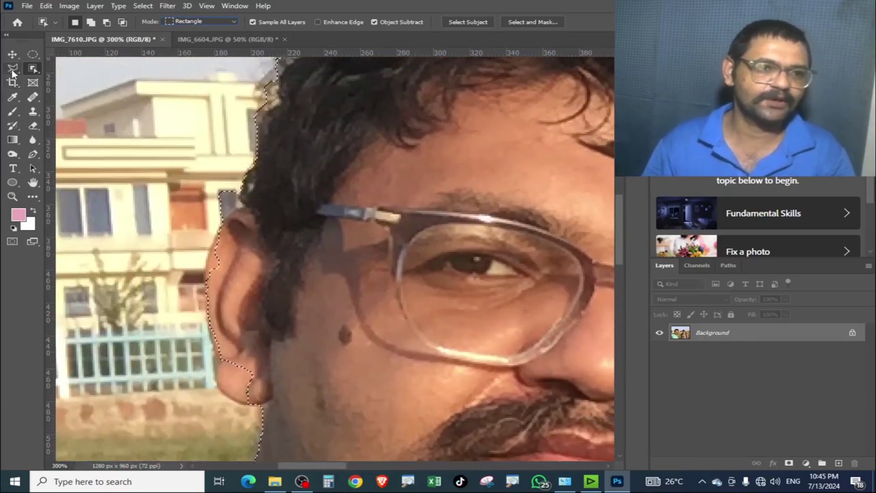
drag(13, 68, 61, 78)
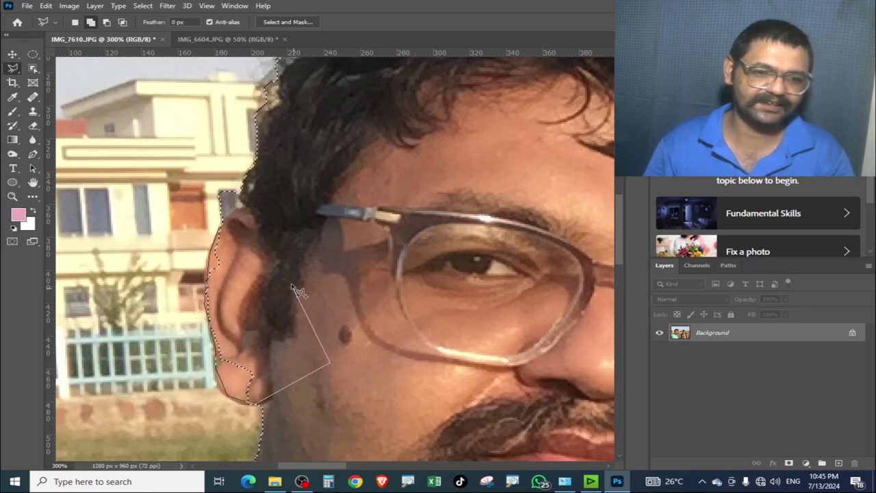
scroll(210, 206, up, 5)
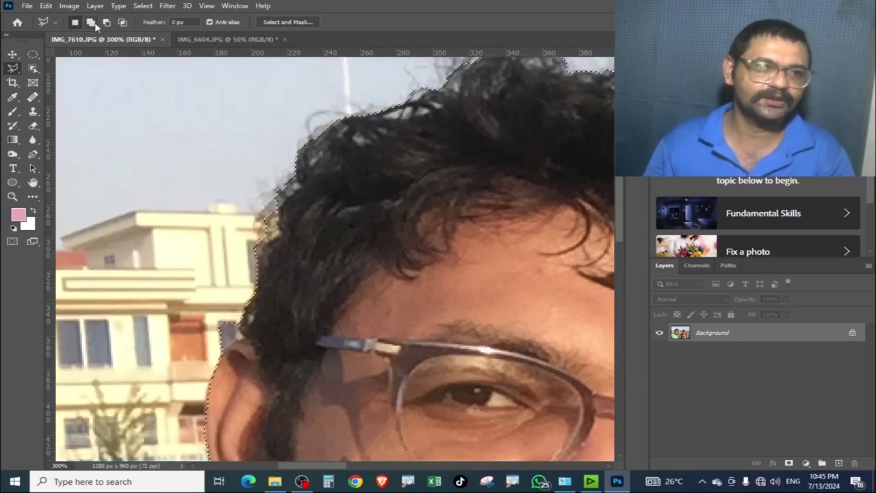
click(33, 69)
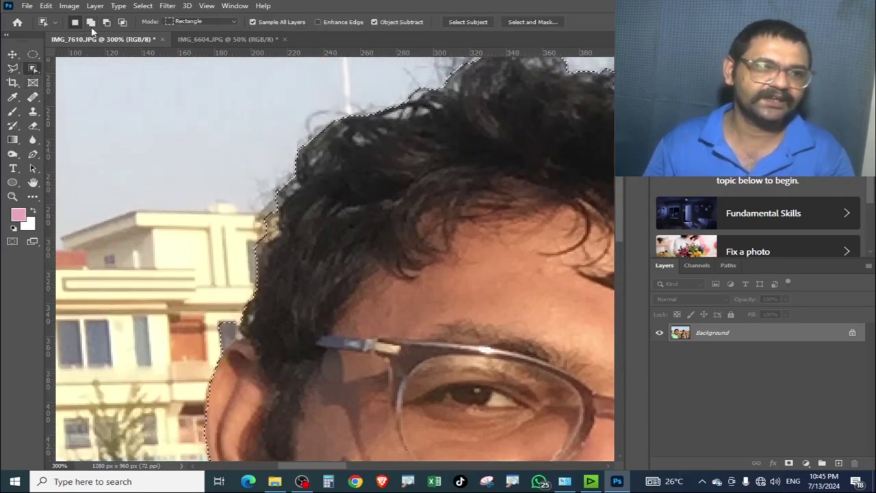
drag(375, 373, 355, 305)
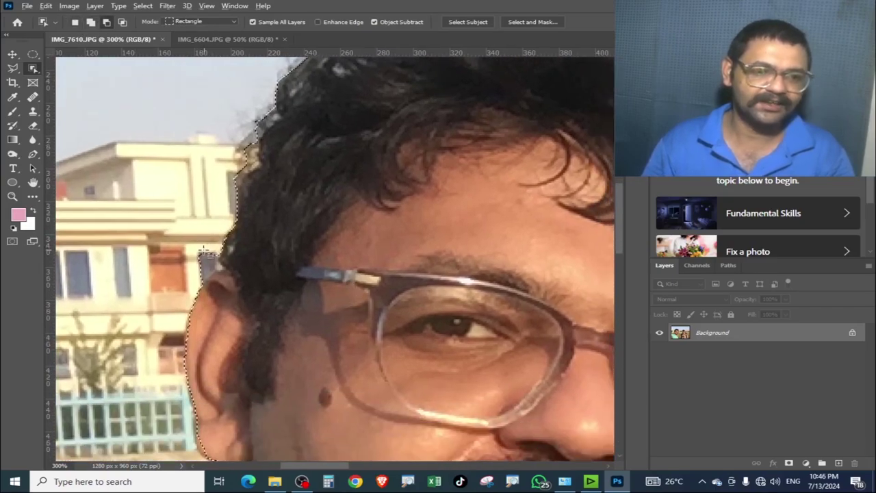
mouse_move(203, 245)
mouse_down()
mouse_move(207, 275)
mouse_move(207, 267)
mouse_up()
click(441, 190)
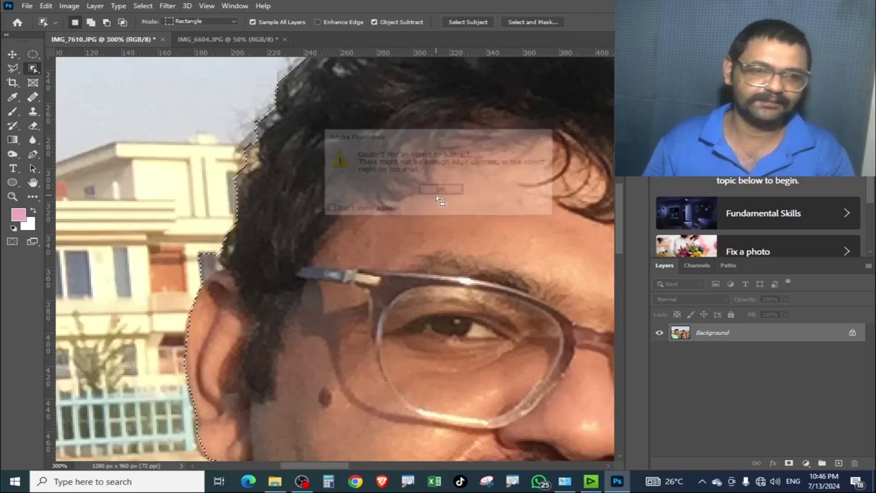
key(ctrl+0)
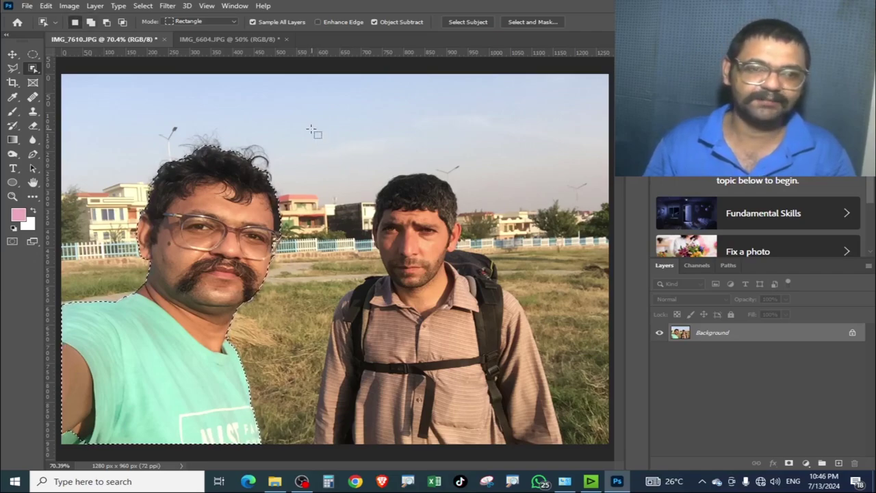
Box the right man to add him, try subtracting him, then undo that.
drag(312, 131, 684, 462)
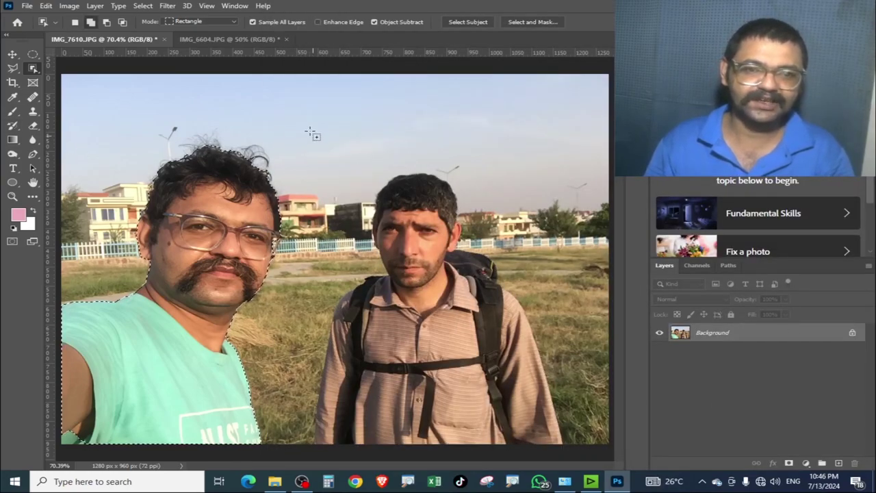
mouse_move(309, 118)
mouse_down()
mouse_move(609, 451)
mouse_move(588, 440)
mouse_up()
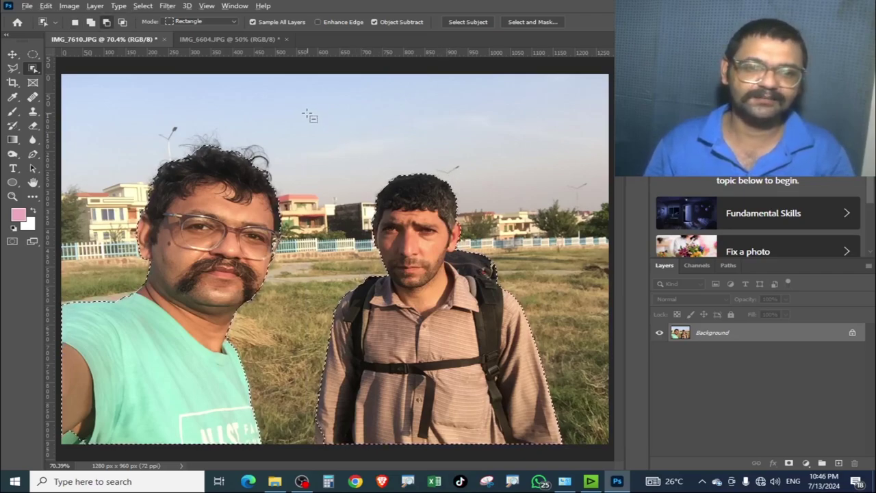
drag(308, 116, 637, 446)
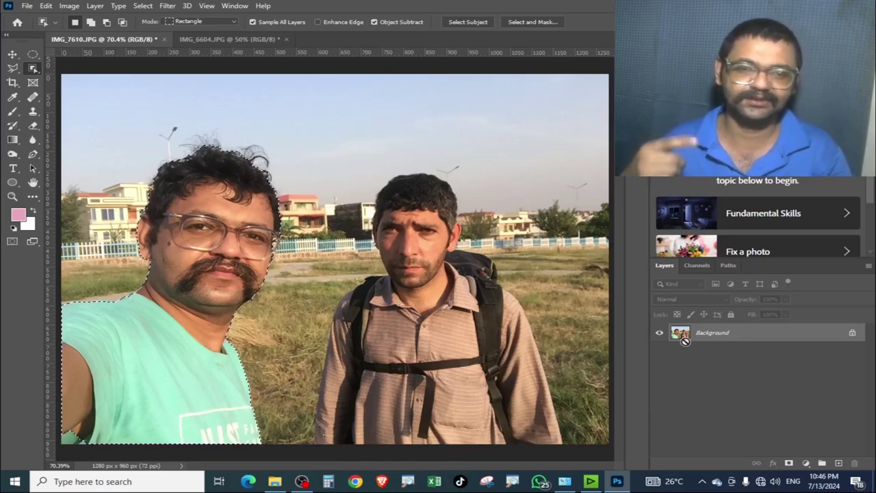
key(ctrl+z)
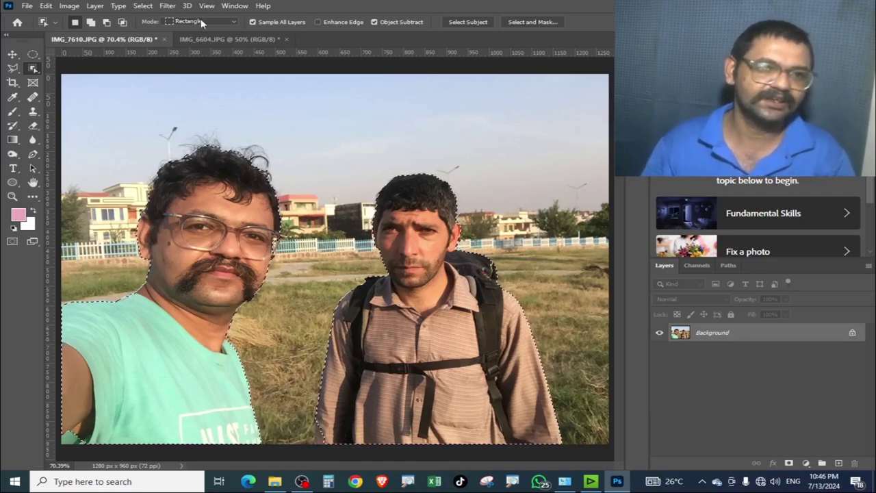
Change the Object Selection mode from Rectangle to Lasso.
click(201, 20)
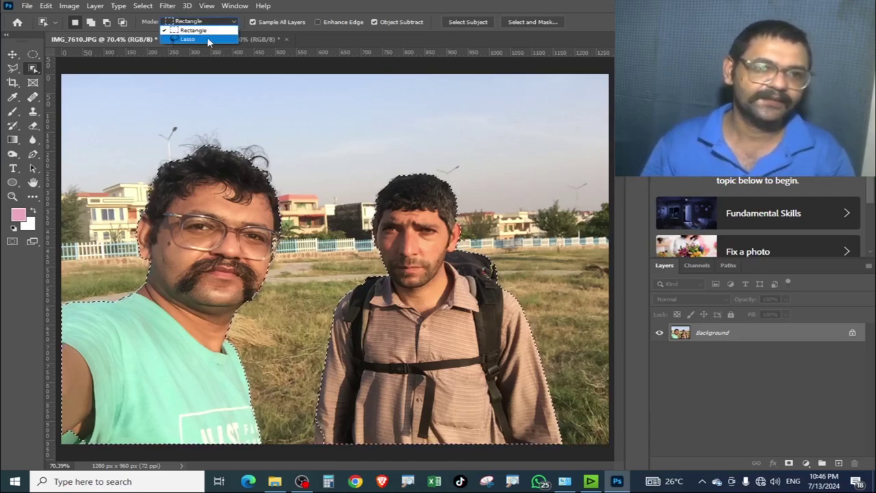
click(205, 38)
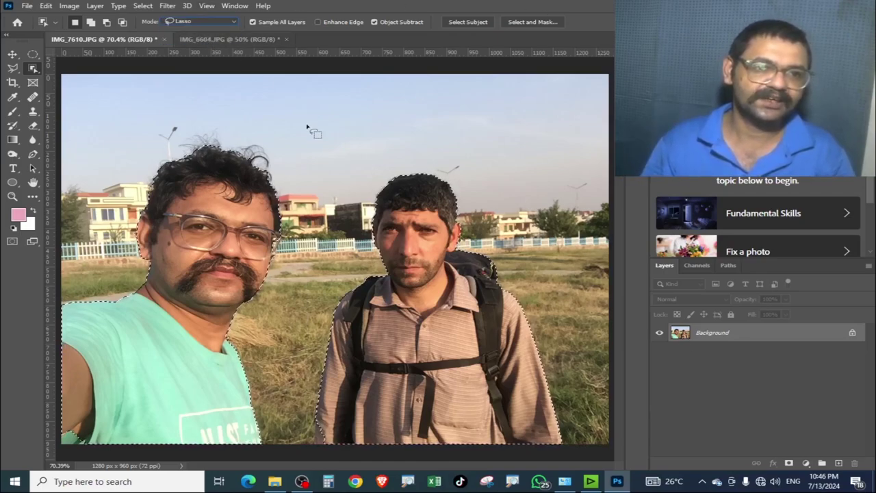
click(12, 68)
Return to Object Selection and freehand-outline the backpack-wearing man to add him.
right_click(12, 68)
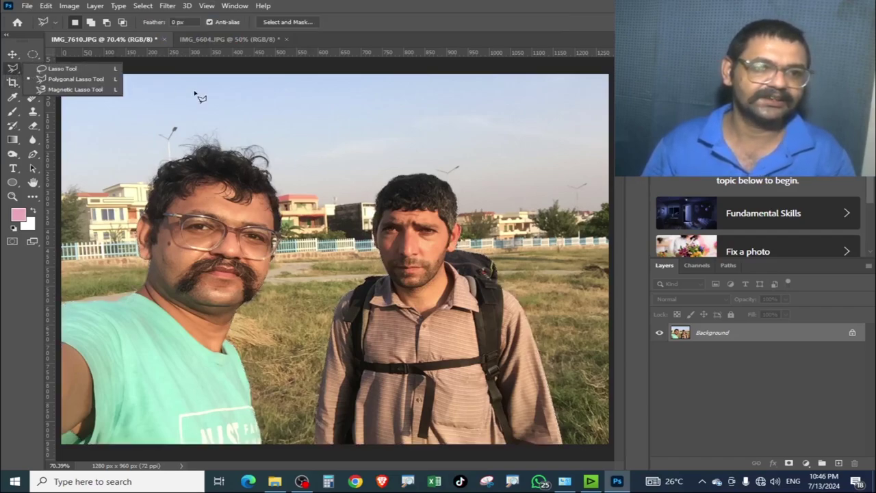
drag(209, 102, 113, 92)
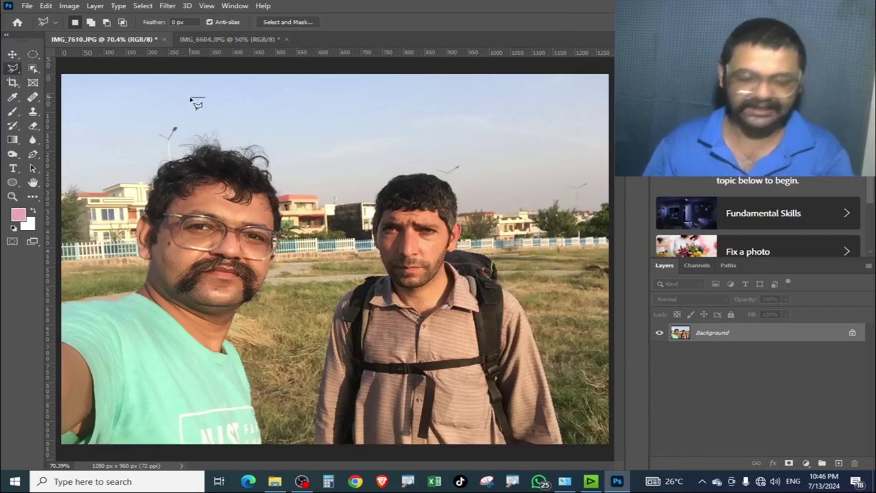
click(34, 69)
right_click(33, 69)
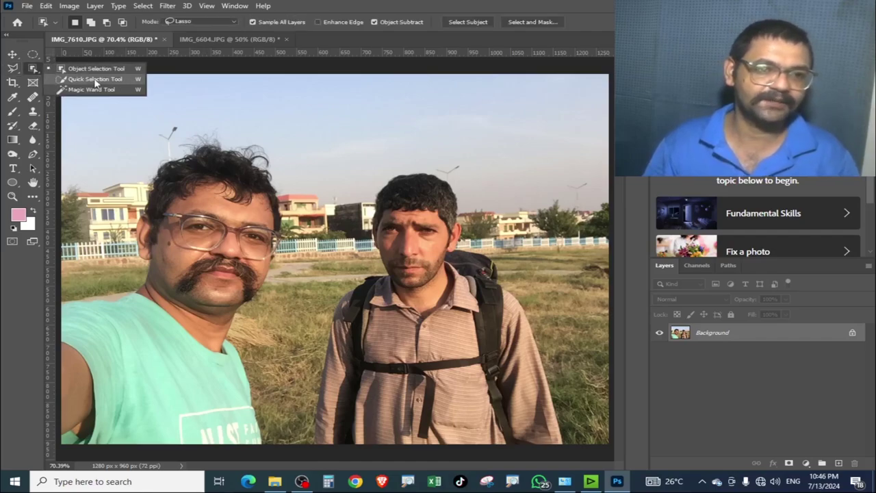
click(241, 19)
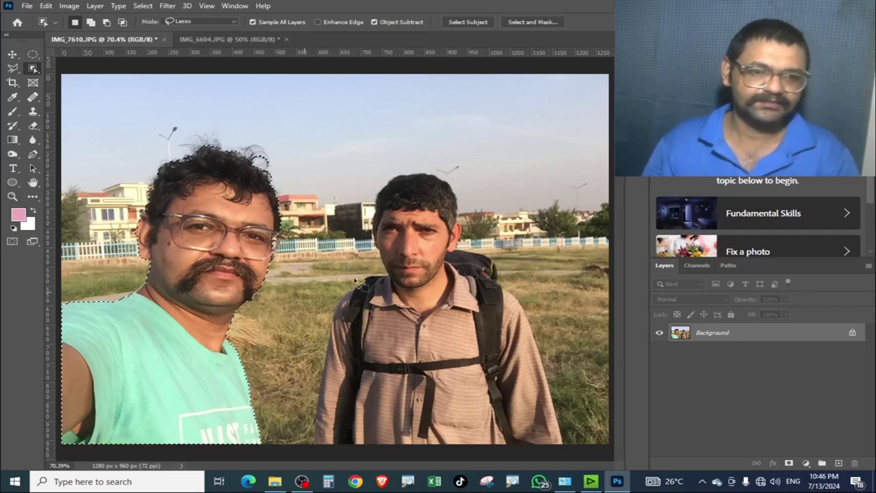
drag(388, 169, 434, 165)
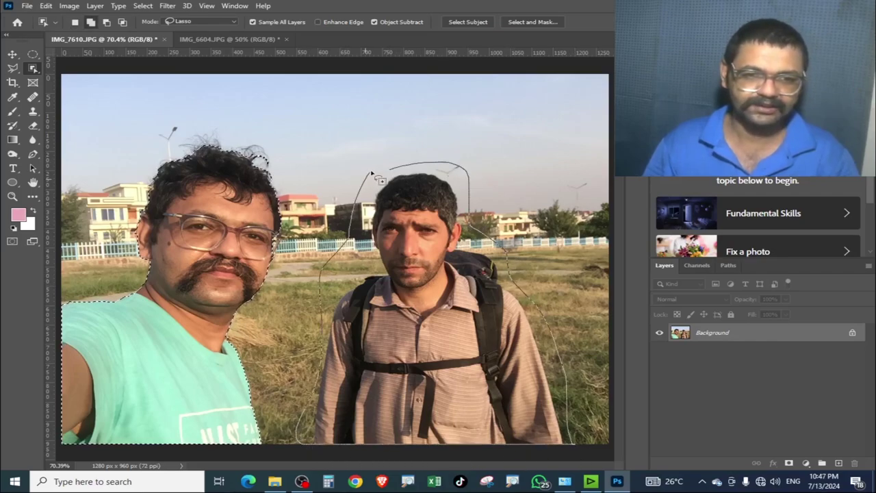
drag(366, 195, 363, 198)
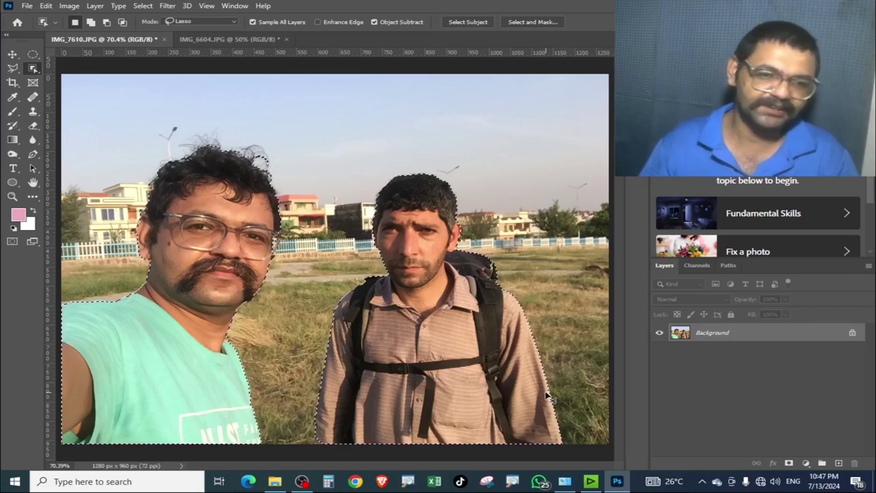
Zoom in on the left man's hair and add the stray curls with the Polygonal Lasso.
scroll(548, 396, up, 2)
scroll(548, 395, up, 2)
drag(273, 202, 607, 455)
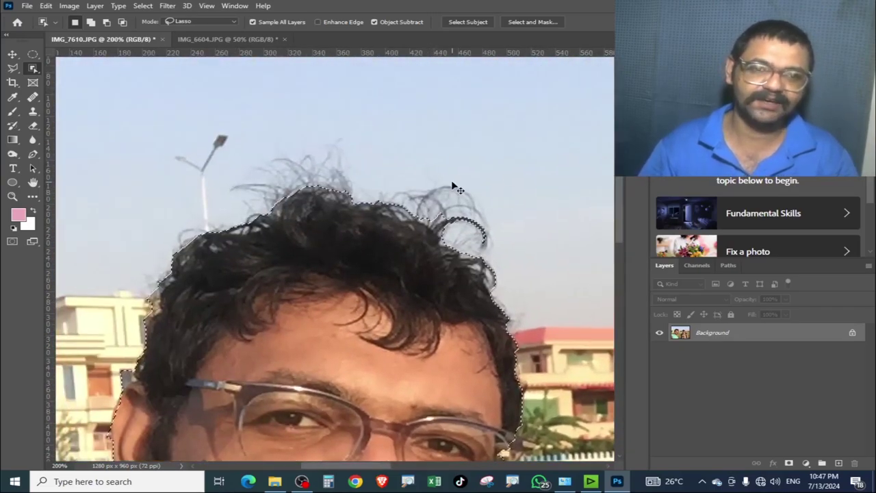
scroll(453, 184, down, 5)
scroll(432, 181, up, 1)
scroll(433, 181, up, 2)
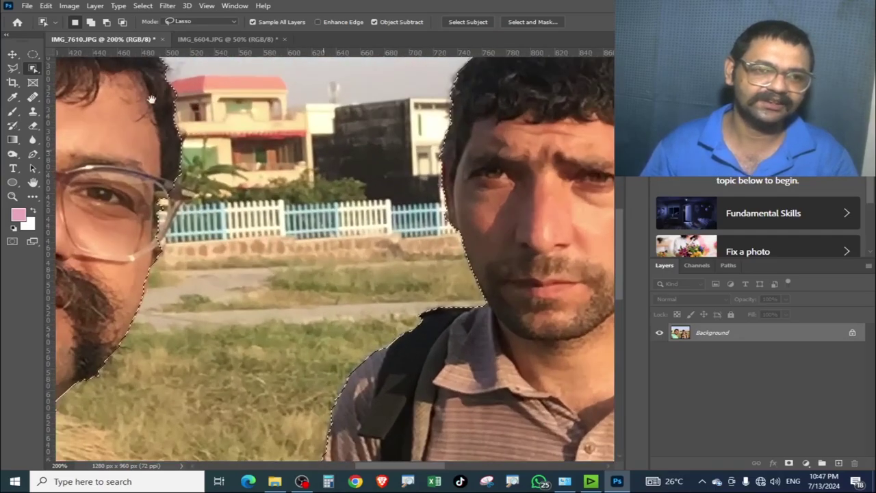
scroll(137, 137, up, 2)
click(12, 69)
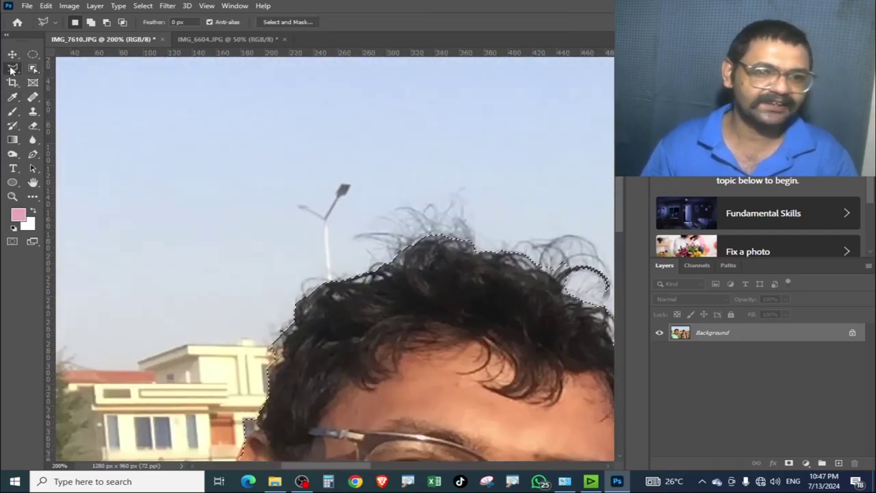
shift+click(369, 271)
click(344, 238)
drag(583, 237, 486, 225)
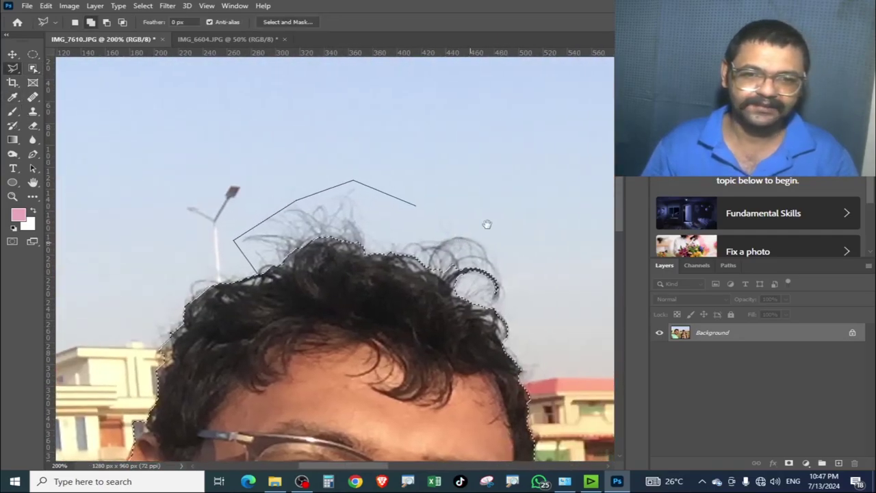
key(Return)
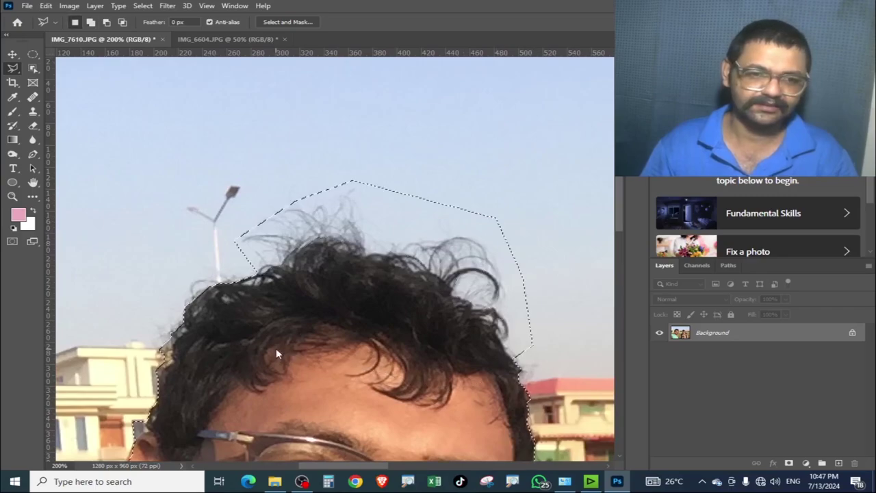
Fit the photo on screen and Alt-subtract the excess sky above the curls.
key(ctrl+0)
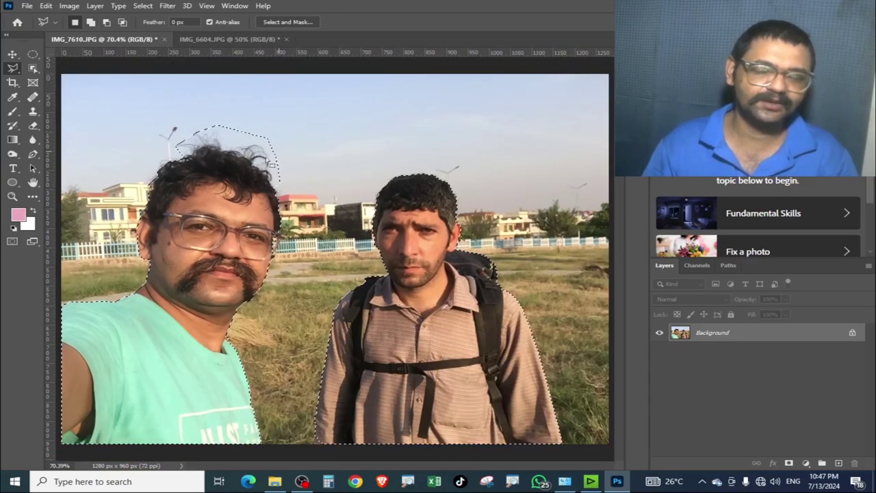
key(alt)
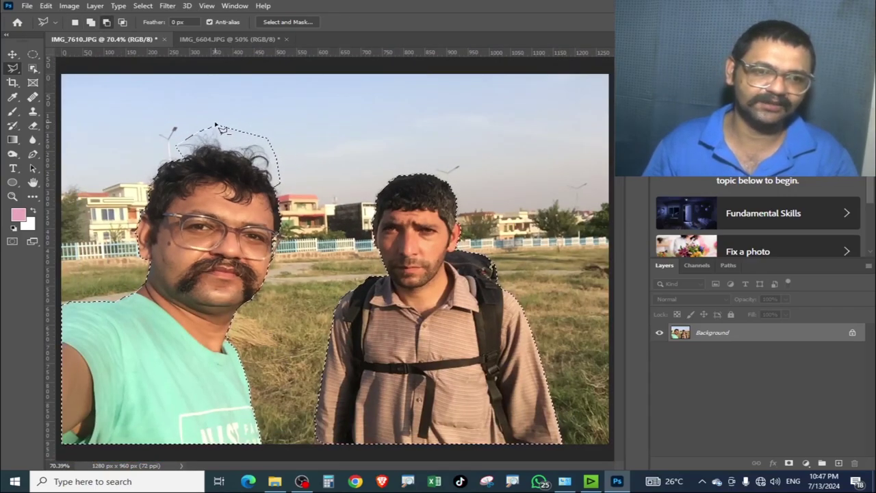
click(219, 145)
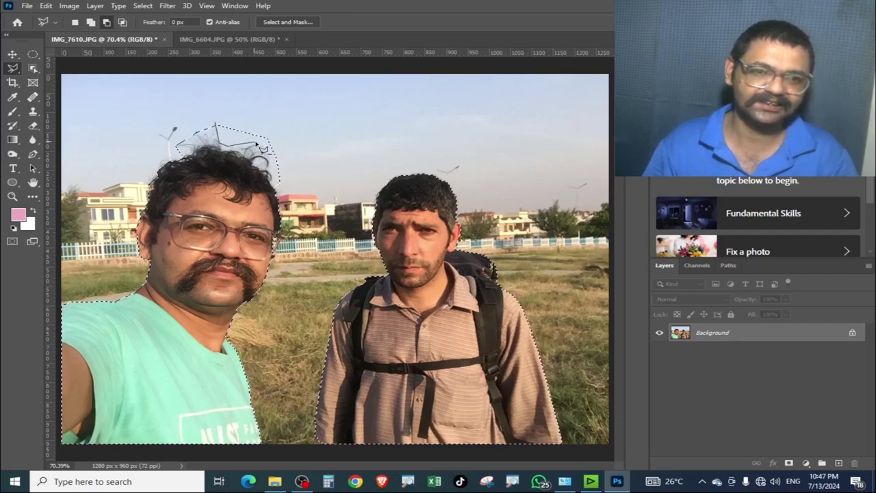
click(256, 142)
click(266, 122)
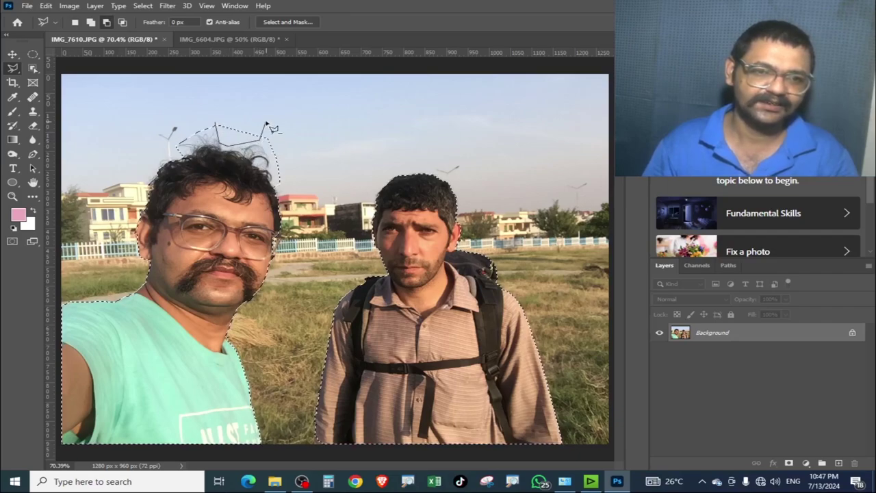
double_click(204, 99)
Copy the men to Layer 1, then Gaussian Blur the Background layer at about 78 px.
key(ctrl+j)
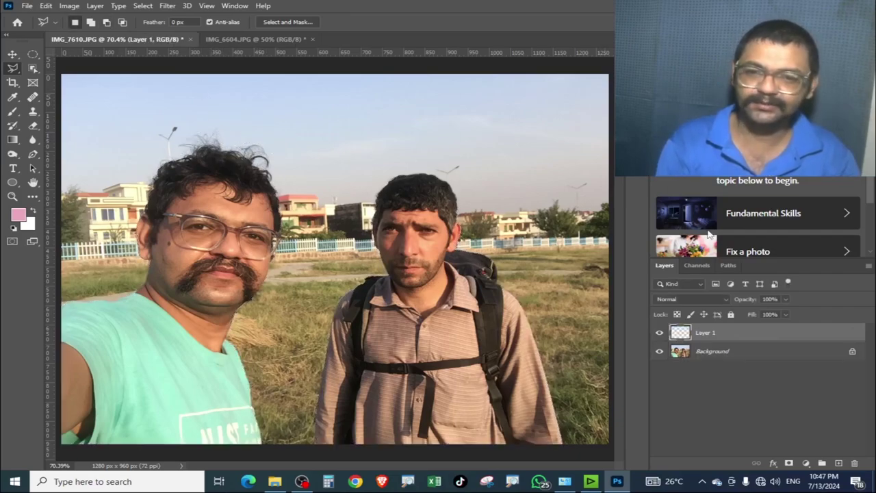
click(709, 353)
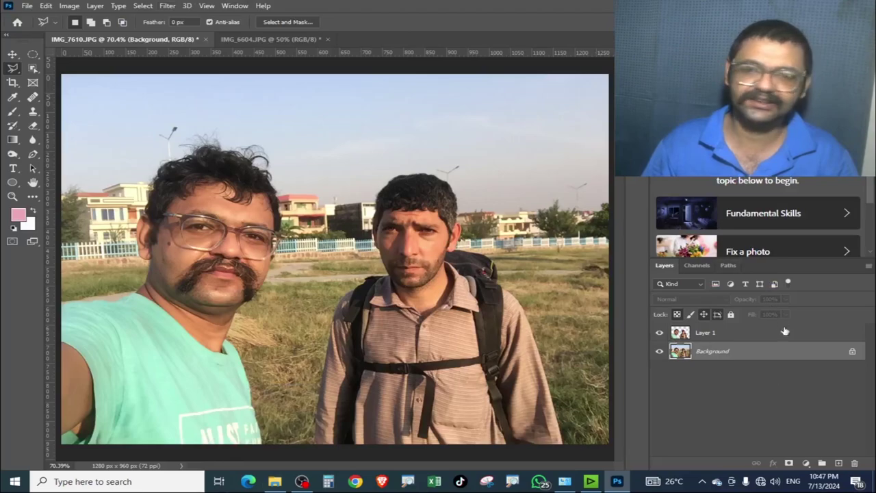
click(168, 5)
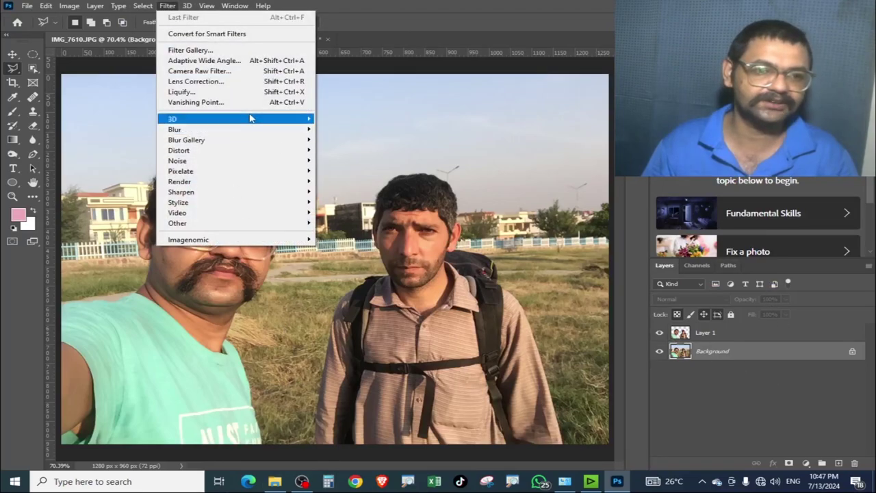
mouse_move(205, 130)
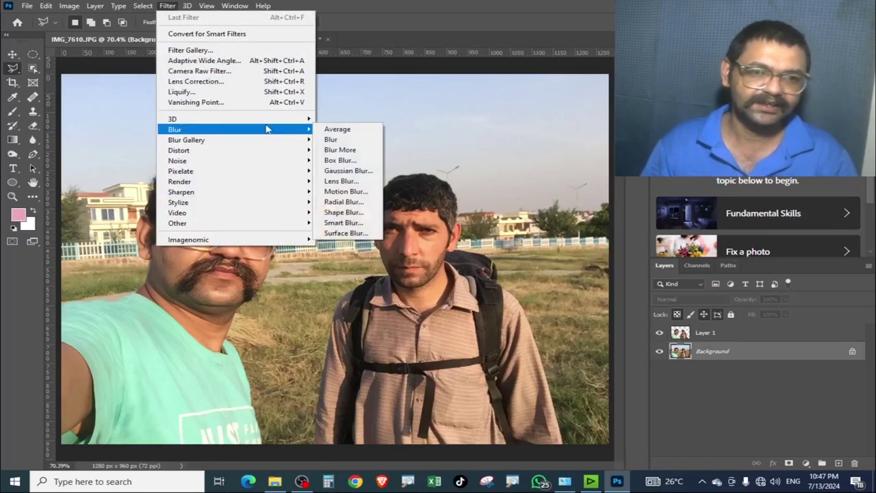
click(361, 175)
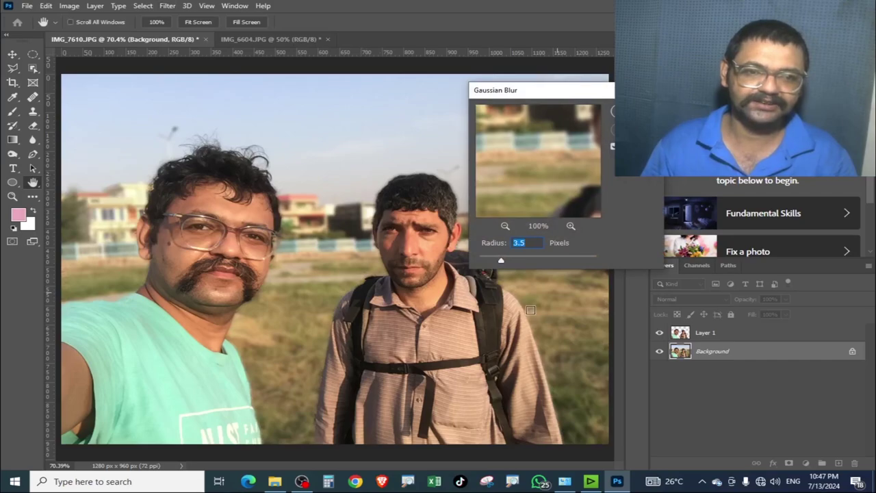
drag(515, 263, 532, 262)
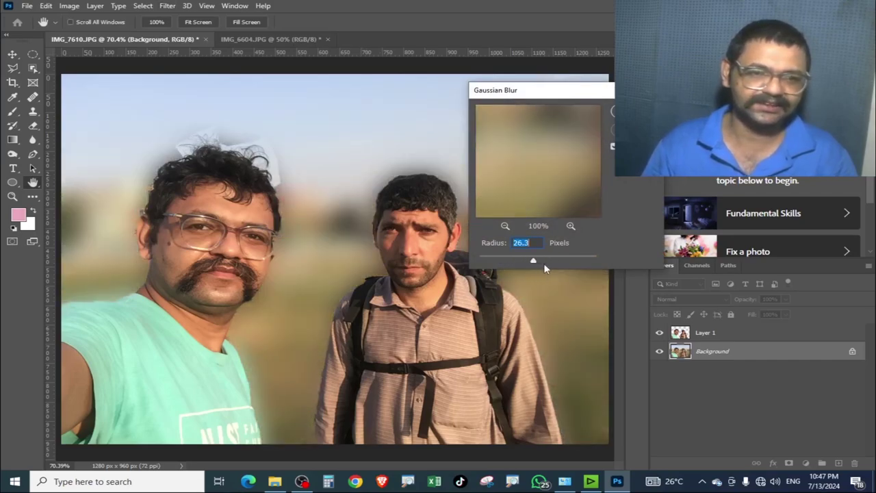
mouse_move(533, 262)
mouse_down()
mouse_move(575, 265)
mouse_move(550, 258)
mouse_up()
key(Return)
key(l)
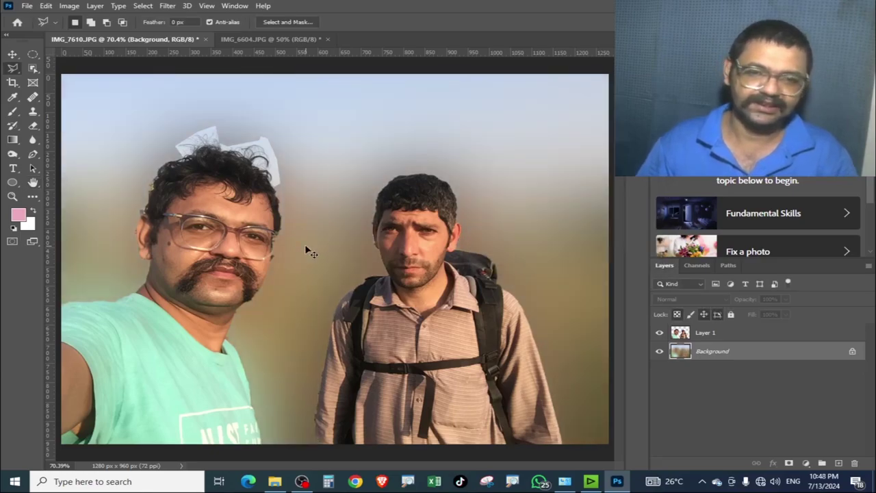
key(ctrl+plus)
key(ctrl+plus)
Fill the selected sky patch beside the left man's curls, then make Layer 1 active.
drag(463, 203, 408, 341)
scroll(446, 231, up, 3)
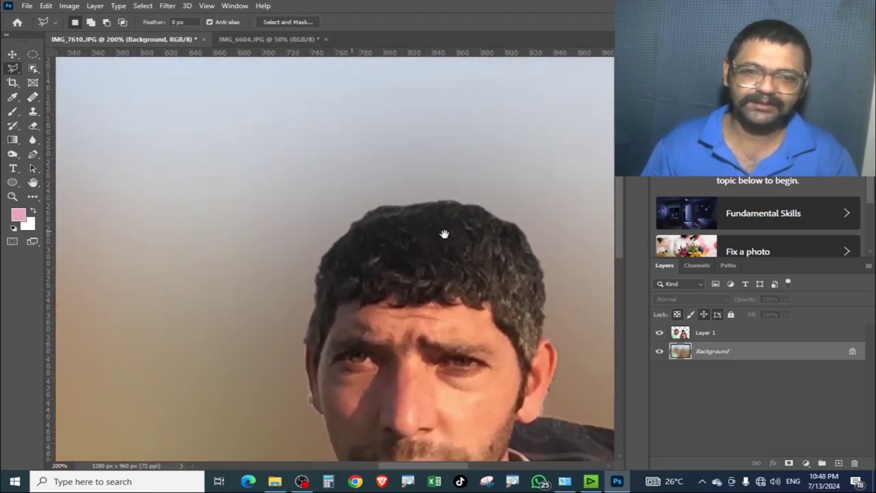
scroll(411, 258, left, 3)
scroll(475, 299, left, 3)
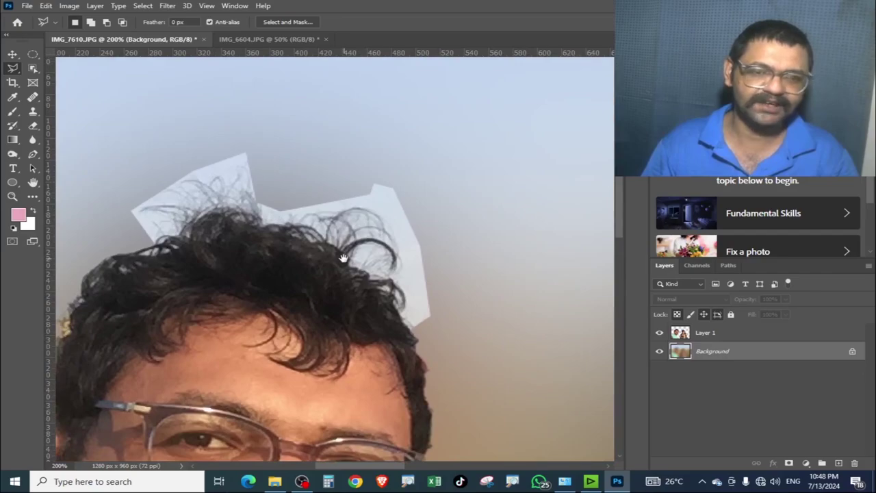
drag(344, 258, 353, 221)
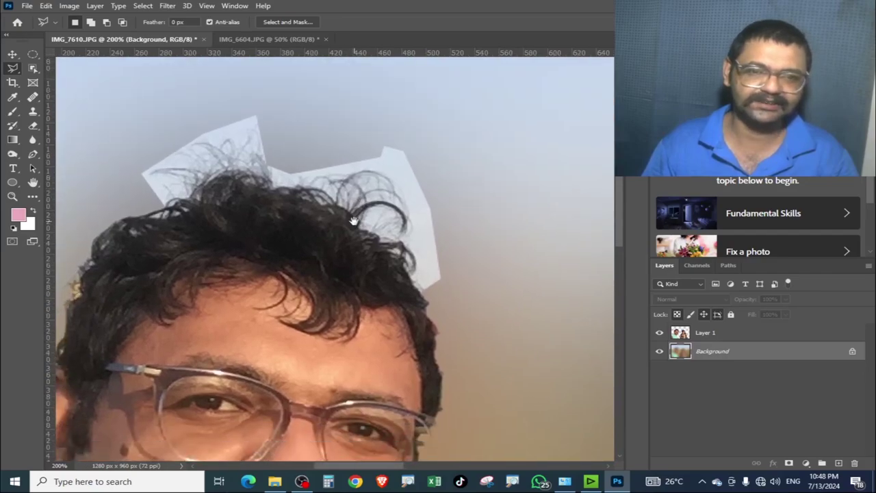
click(34, 68)
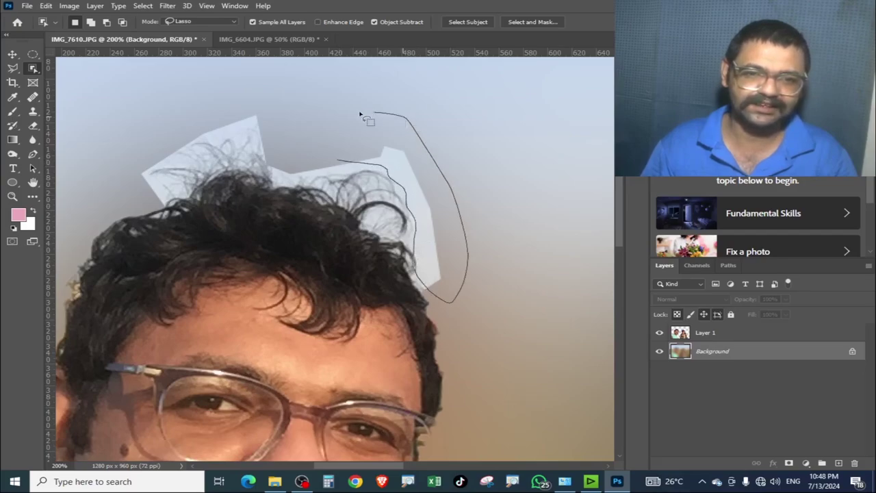
key(shift+BackSpace)
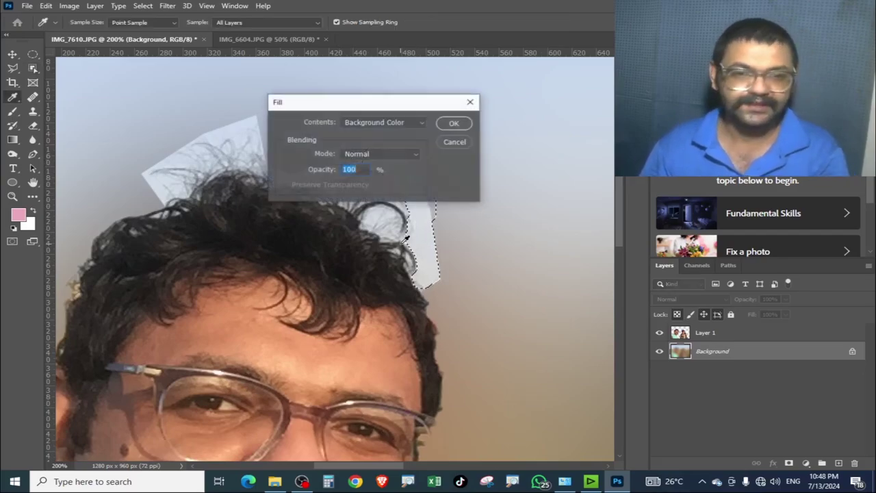
click(460, 145)
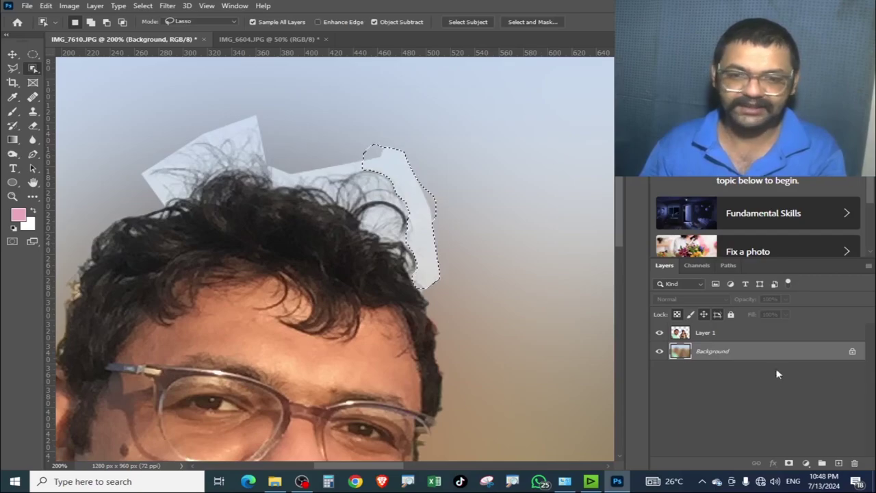
click(705, 336)
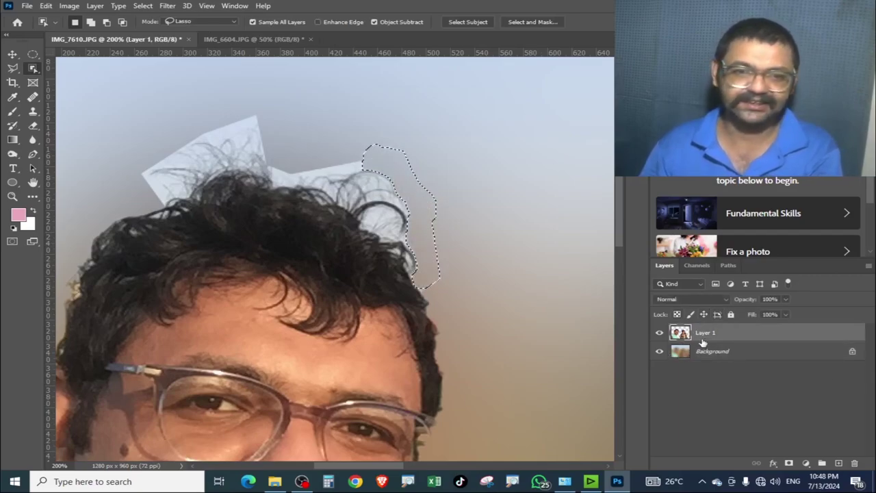
Outline the pale patches above and right of the curls, then clear the selection.
drag(377, 134, 531, 175)
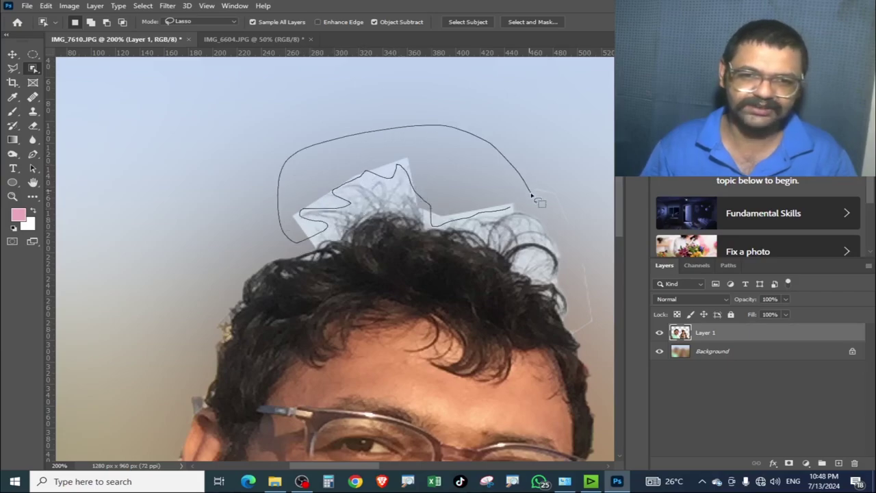
drag(531, 196, 538, 212)
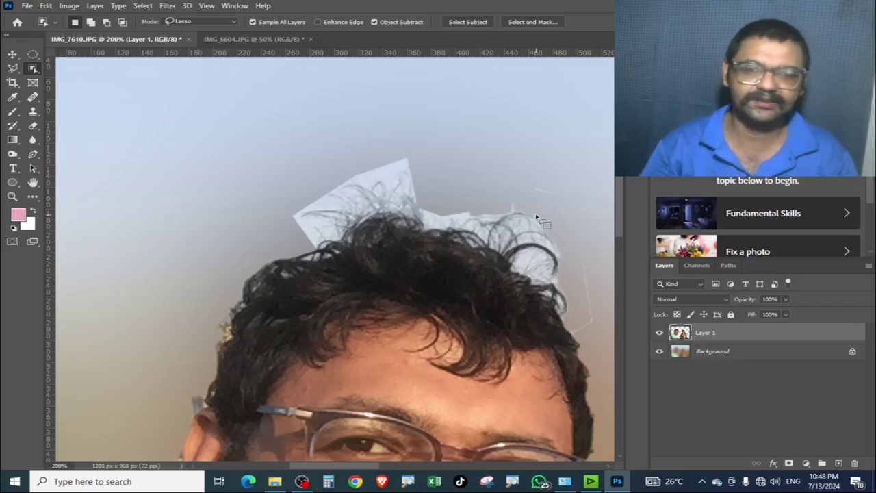
drag(447, 216, 318, 190)
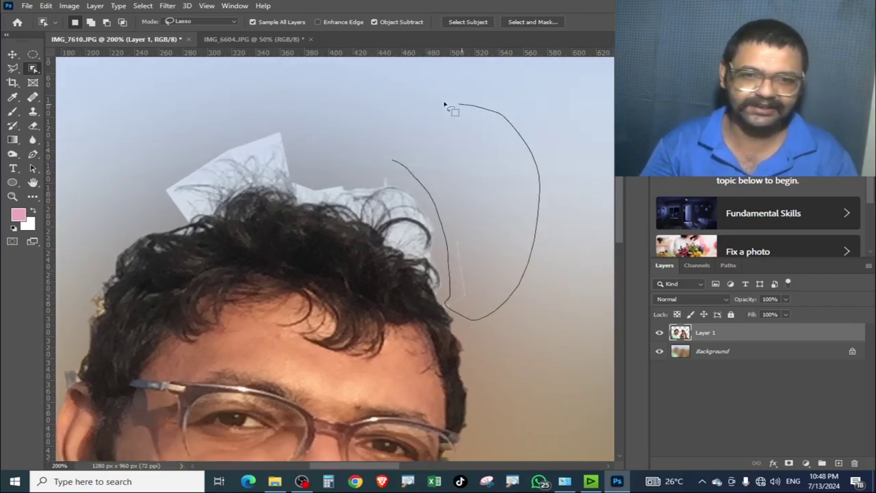
drag(500, 313, 504, 154)
click(427, 195)
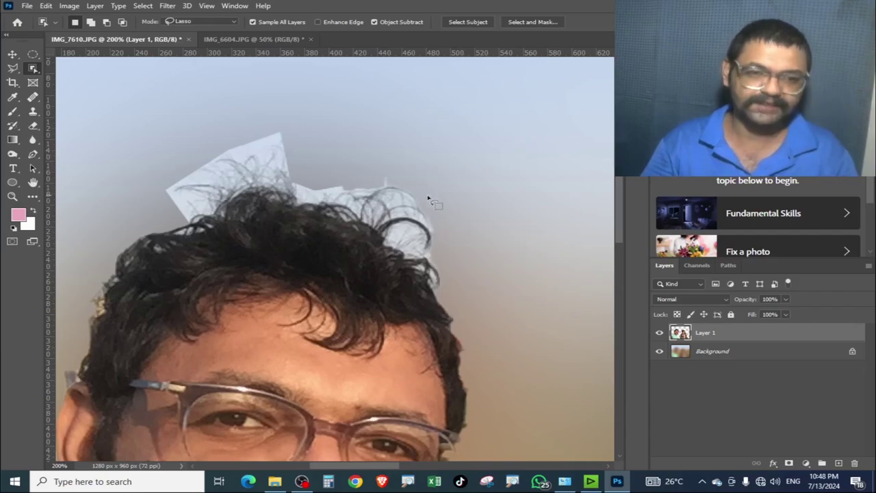
drag(255, 266, 366, 321)
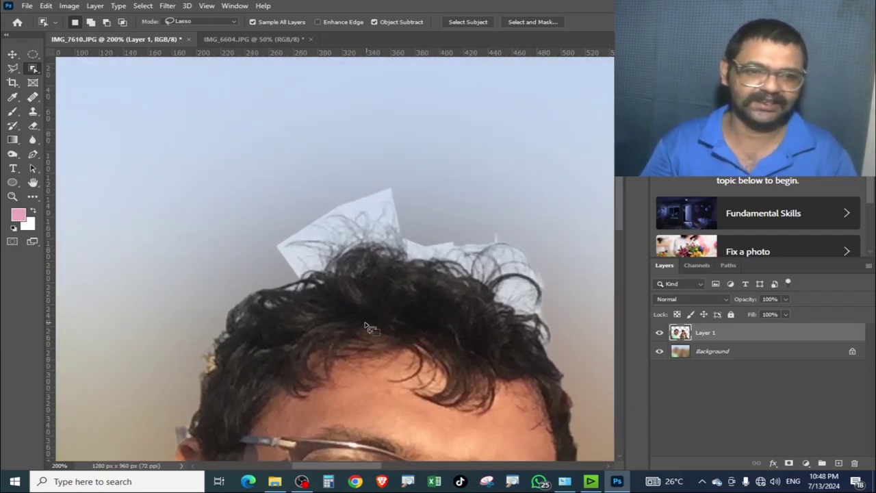
mouse_move(350, 281)
mouse_down()
mouse_move(337, 219)
mouse_move(391, 267)
mouse_move(386, 239)
mouse_move(405, 256)
mouse_move(417, 141)
mouse_move(285, 411)
mouse_up()
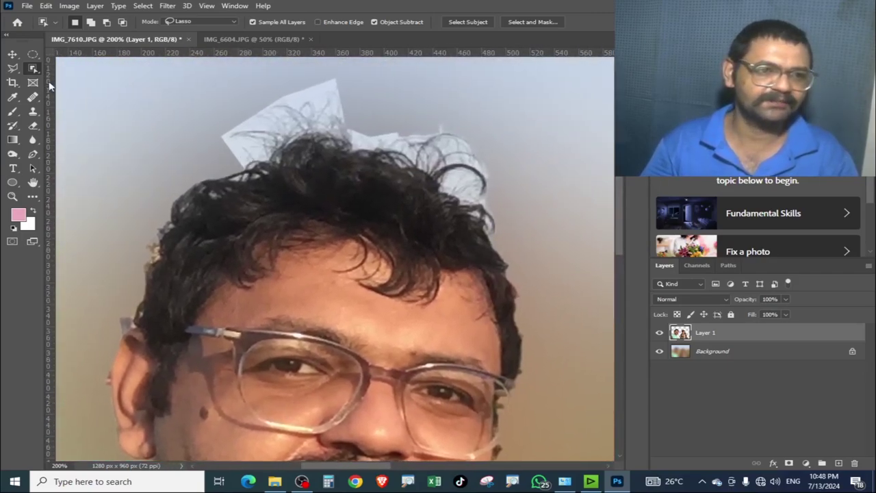
Choose the plain Eraser Tool and enlarge its brush to 17 px.
click(35, 129)
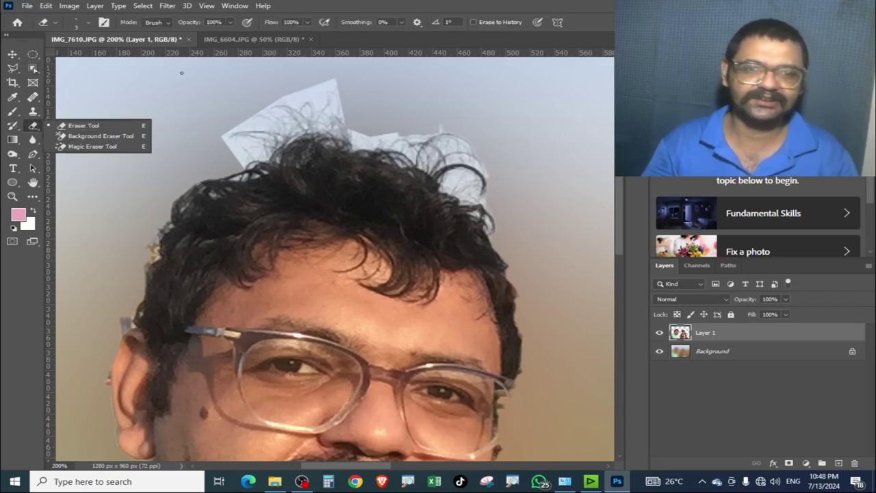
click(377, 43)
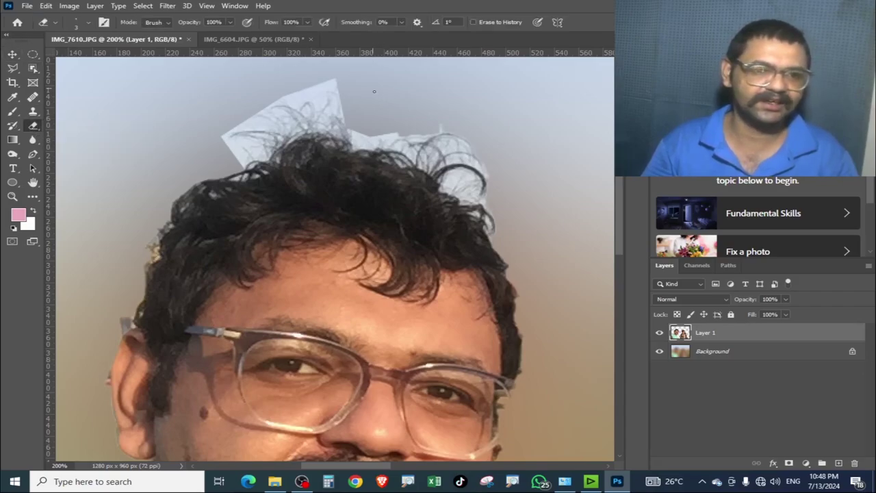
drag(405, 201, 356, 174)
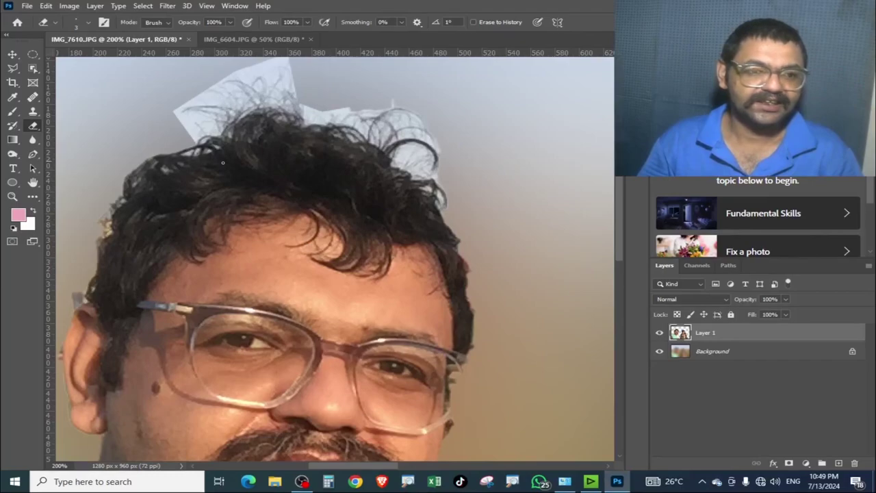
drag(222, 162, 291, 233)
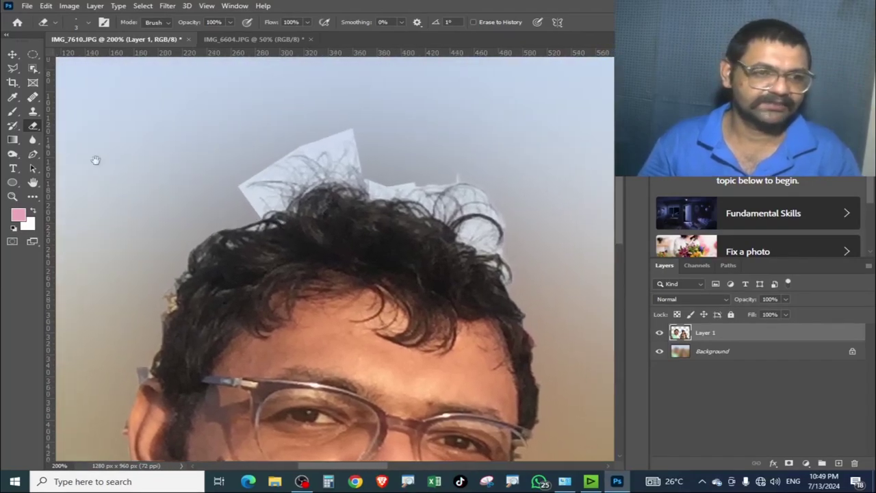
right_click(35, 128)
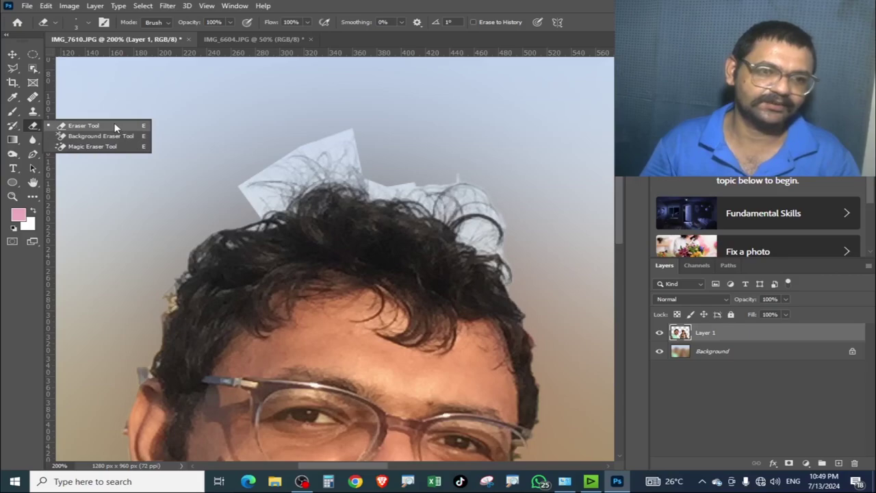
click(115, 128)
mouse_move(248, 144)
mouse_down()
mouse_move(318, 128)
mouse_move(334, 140)
mouse_up()
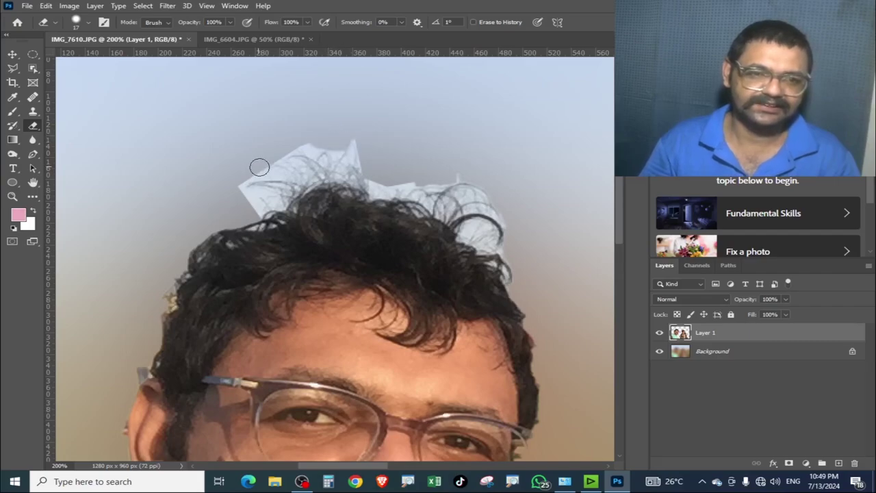
scroll(263, 167, down, 2)
scroll(297, 164, down, 1)
scroll(297, 167, down, 3)
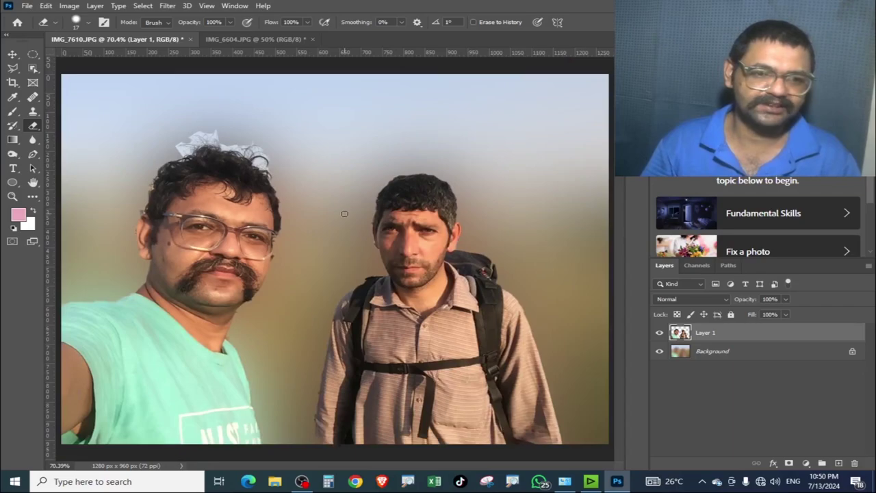
Erase the left man from Layer 1 using an elliptical selection.
click(855, 464)
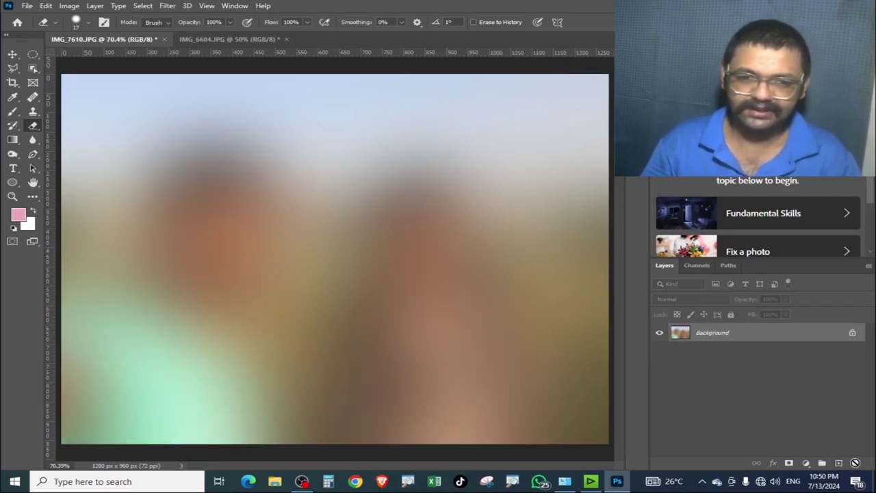
key(ctrl+z)
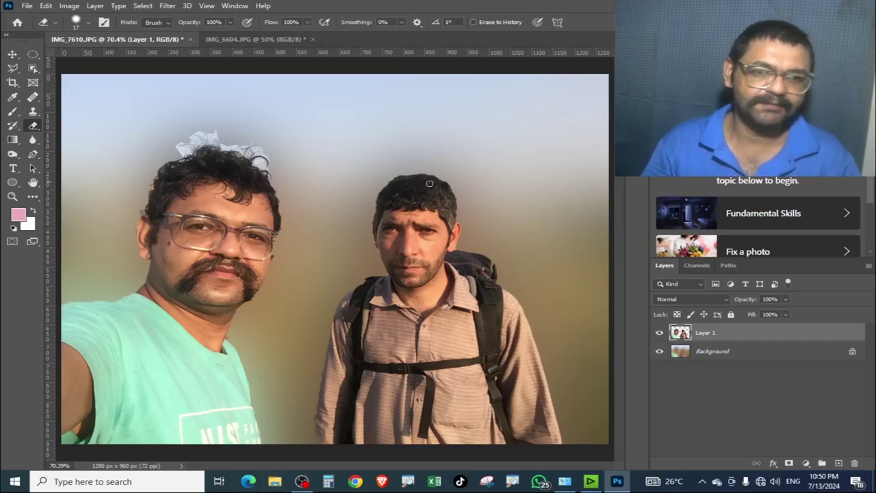
key(m)
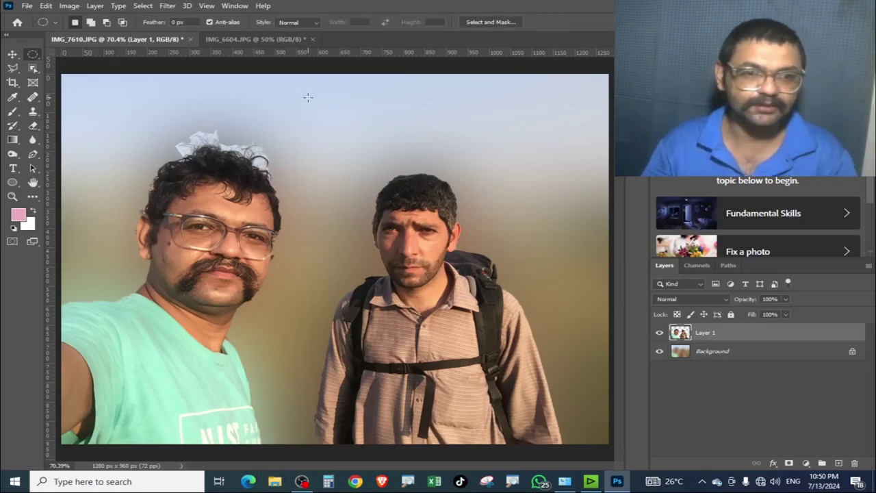
drag(306, 96, 7, 492)
key(Delete)
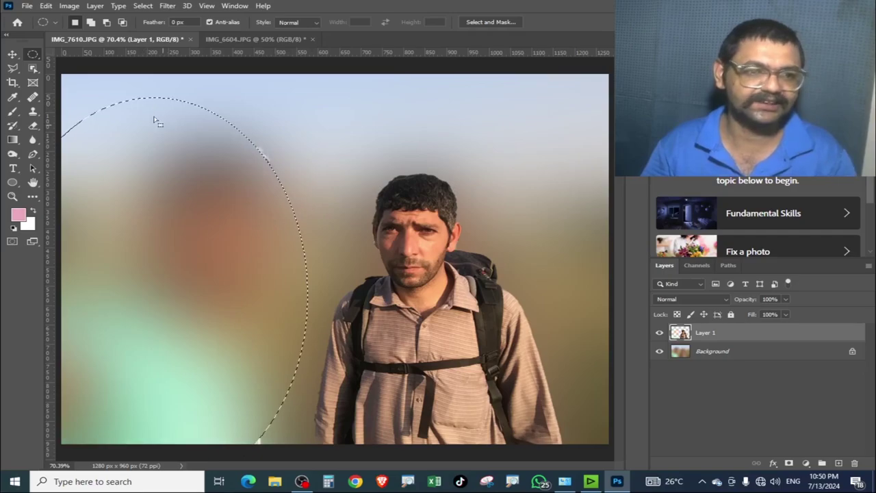
Draw a rectangular selection over the left side to the bottom edge, then deselect.
right_click(33, 54)
click(96, 54)
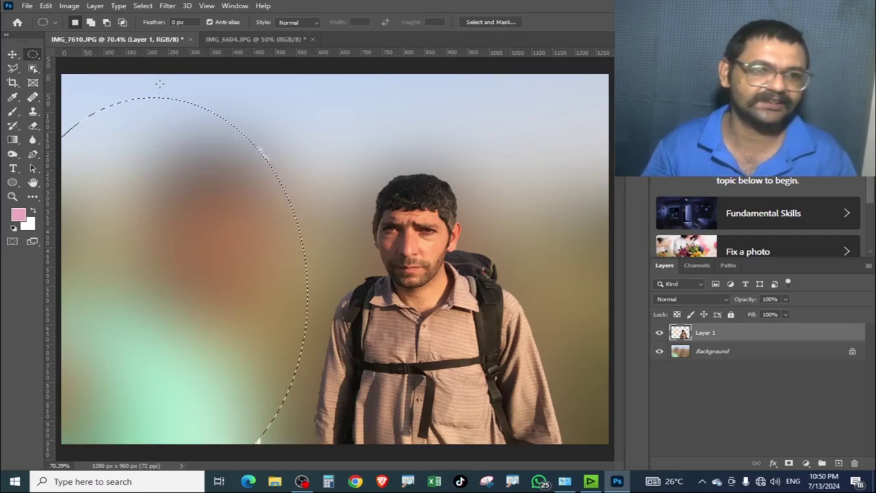
drag(302, 102, 61, 305)
drag(27, 438, 27, 472)
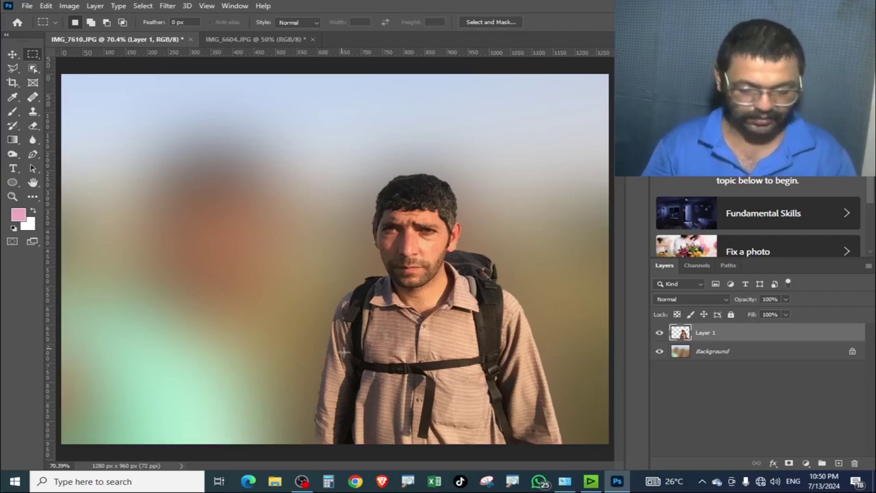
key(ctrl+d)
Move the backpack-wearing man on Layer 1 toward the photo's centre.
key(v)
drag(429, 390, 365, 384)
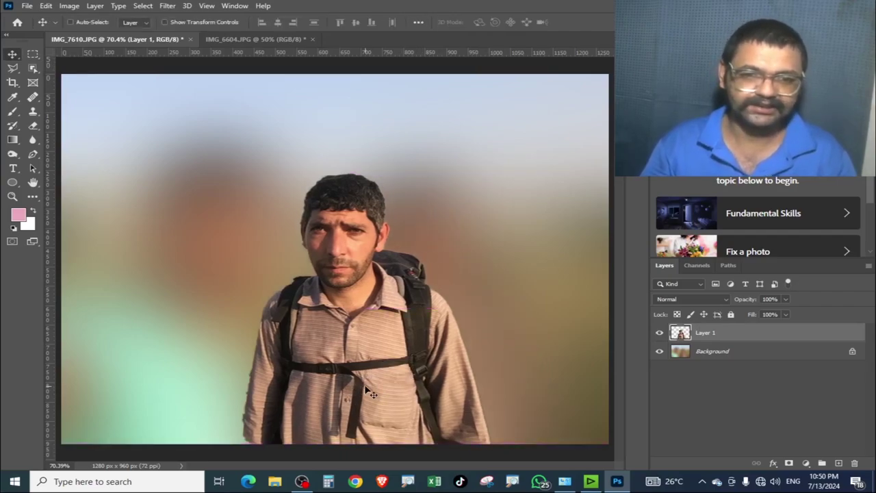
scroll(364, 384, up, 2)
scroll(365, 384, up, 3)
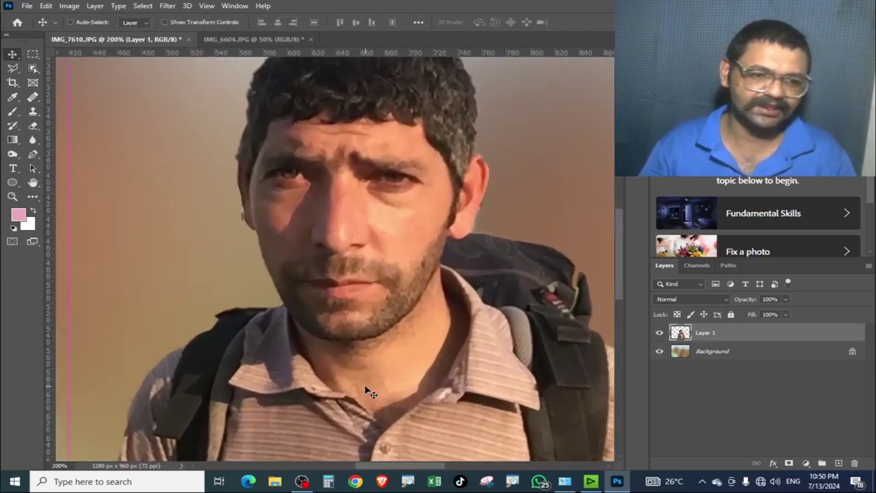
scroll(477, 356, down, 1)
scroll(477, 354, down, 2)
scroll(477, 354, down, 2)
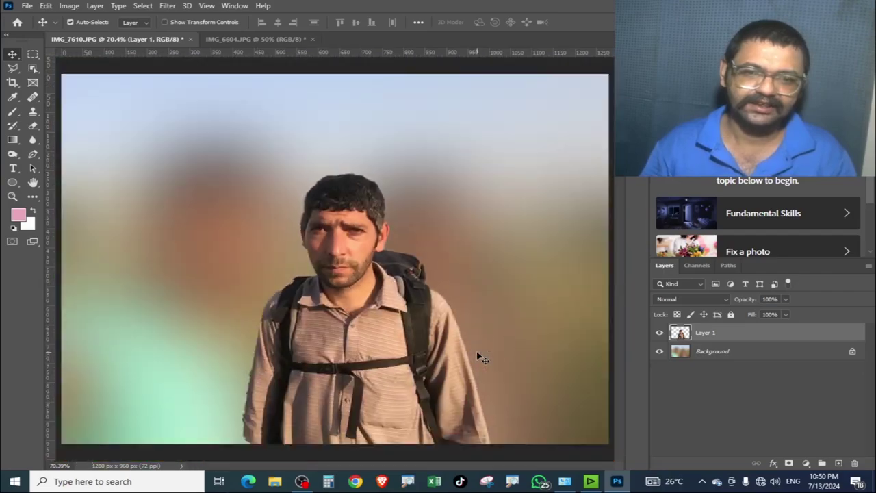
key(ctrl)
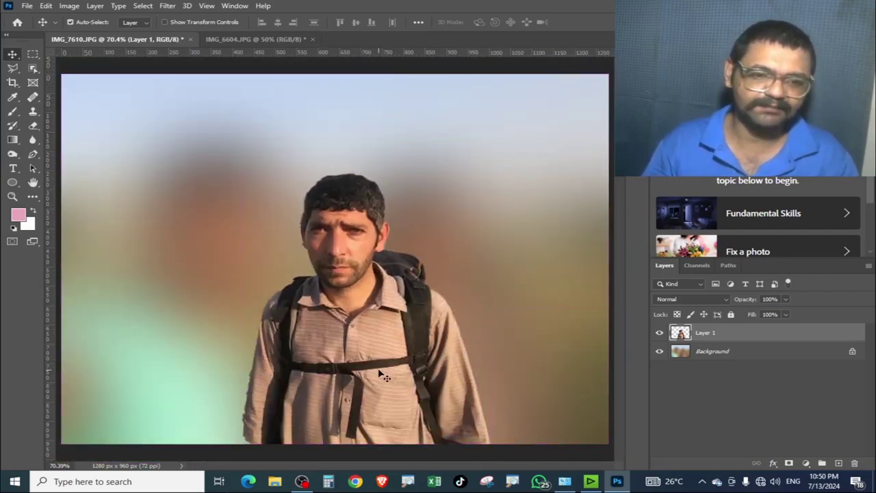
Browse This PC > New Volume (D:) > AVI And BG > New Background Unsplash and scroll its images.
click(276, 483)
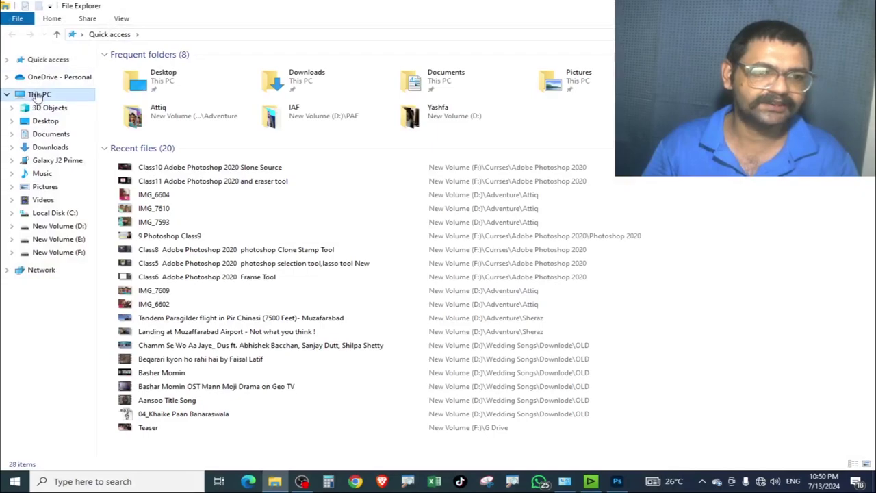
click(39, 93)
double_click(451, 157)
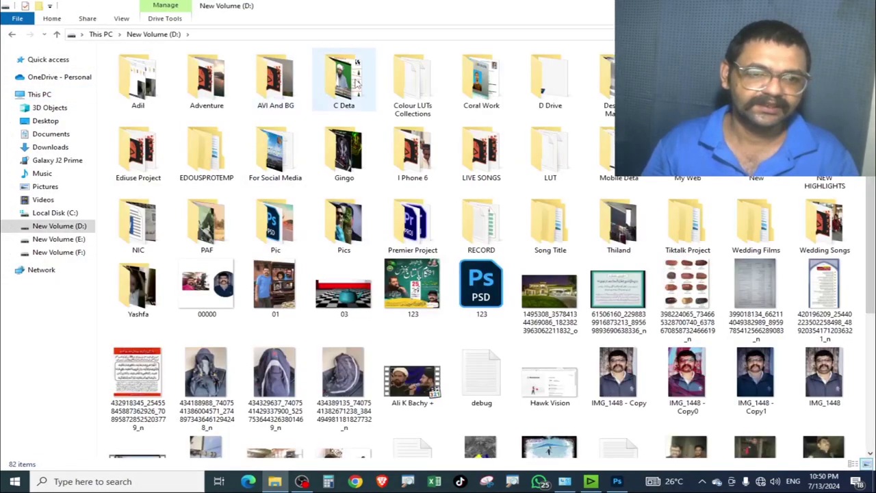
mouse_move(344, 81)
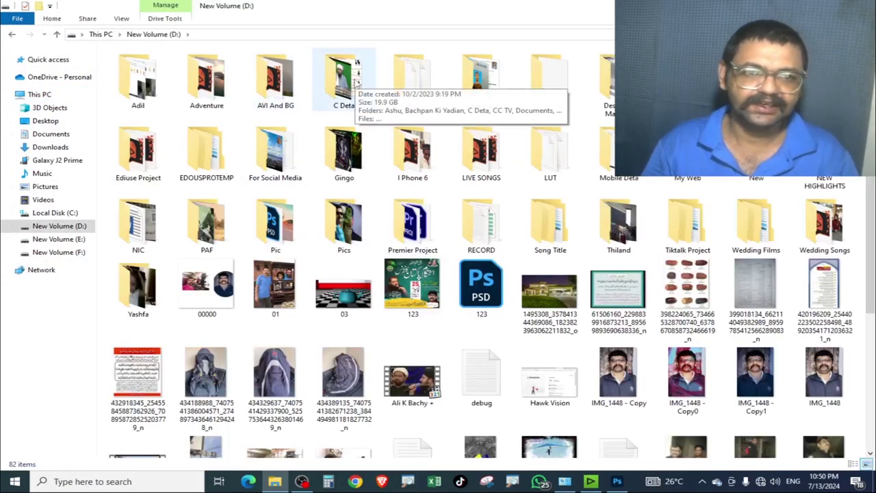
double_click(275, 81)
click(299, 101)
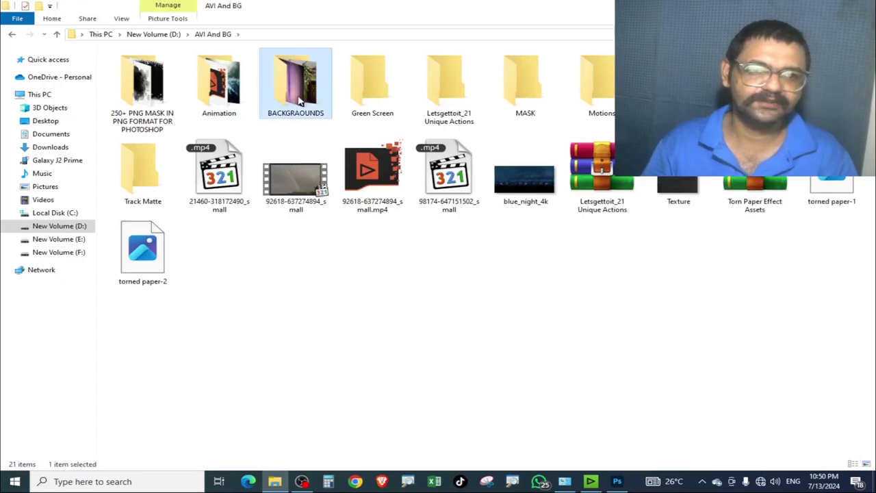
double_click(299, 101)
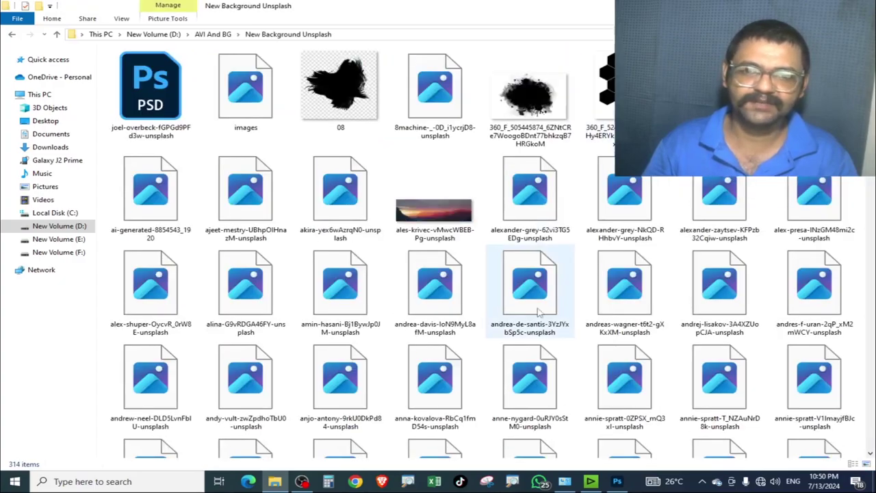
scroll(542, 329, down, 3)
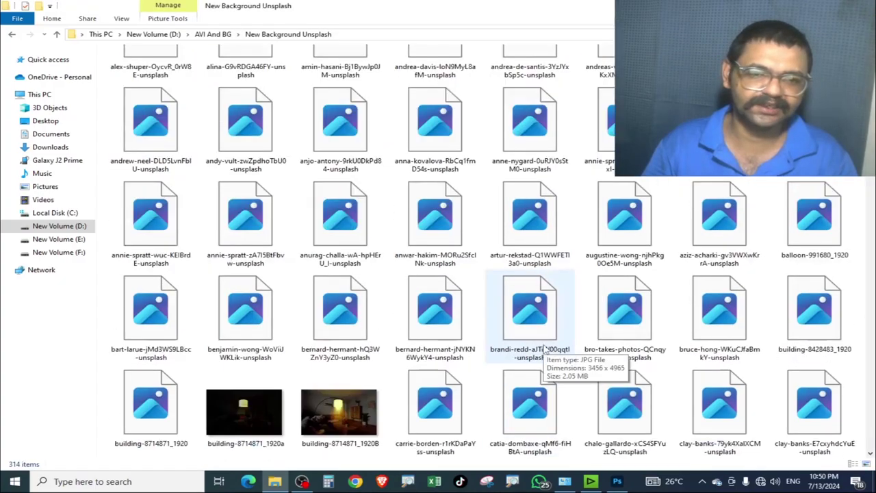
scroll(545, 349, down, 3)
scroll(545, 349, down, 5)
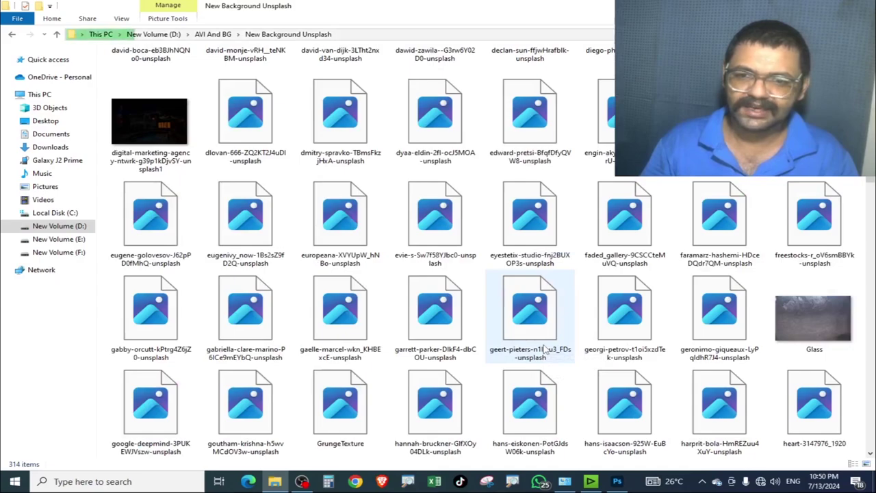
scroll(466, 260, up, 5)
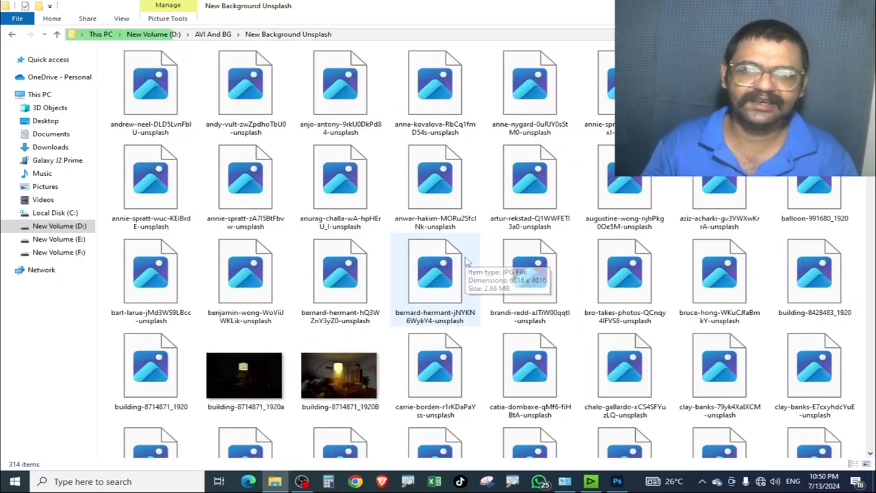
scroll(465, 260, down, 3)
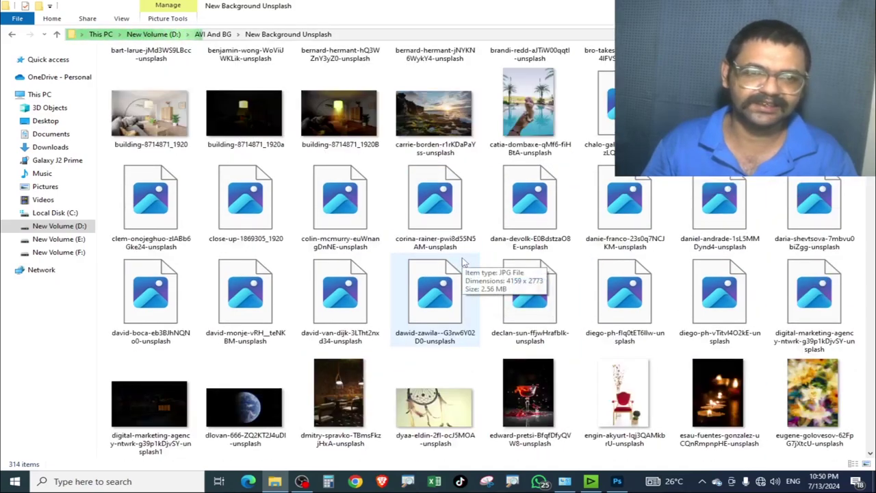
Place the rocky sunset seascape on the canvas, scaled to fill it, below the man's layer.
mouse_move(432, 133)
mouse_down()
mouse_move(425, 159)
mouse_move(341, 228)
mouse_move(416, 215)
mouse_up()
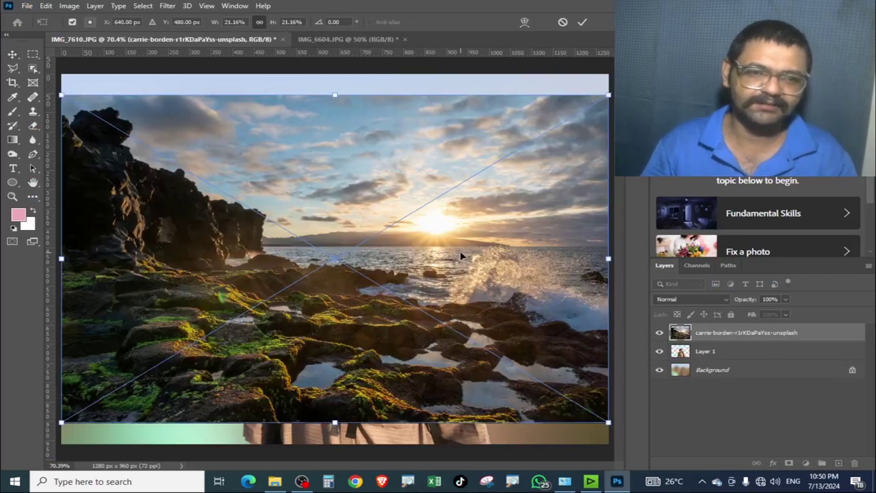
drag(460, 250, 453, 270)
drag(601, 118, 616, 77)
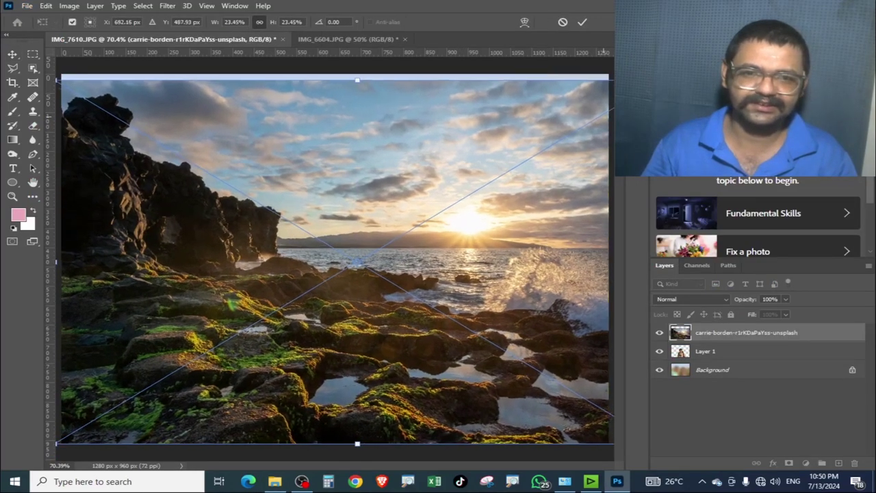
drag(506, 214, 434, 230)
key(Return)
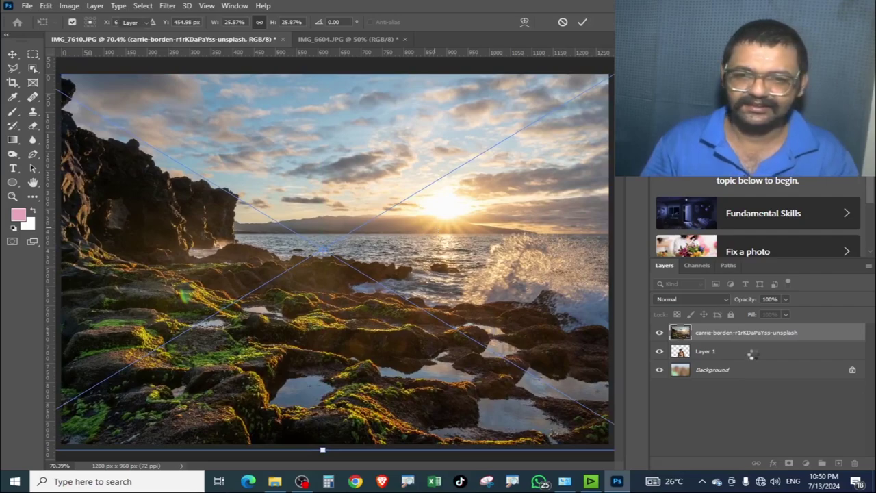
drag(746, 333, 738, 358)
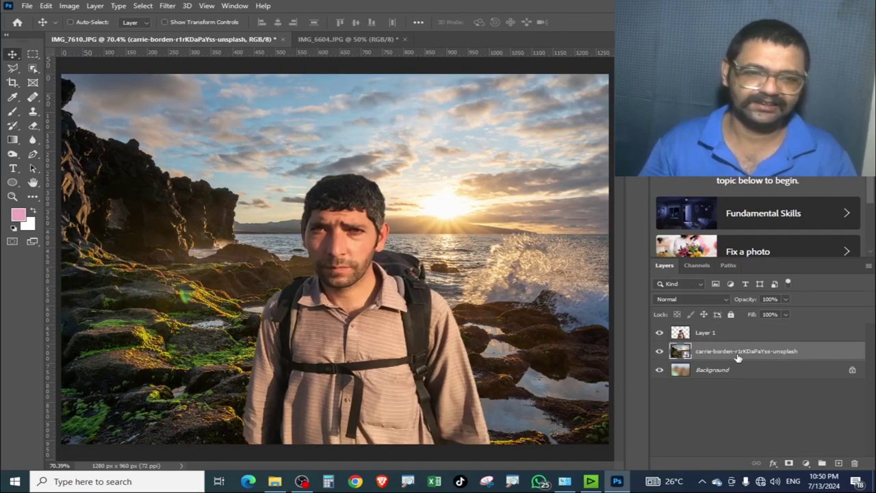
Move the backpacker right and down and enlarge him to about 133%.
drag(337, 343, 446, 346)
key(ctrl+t)
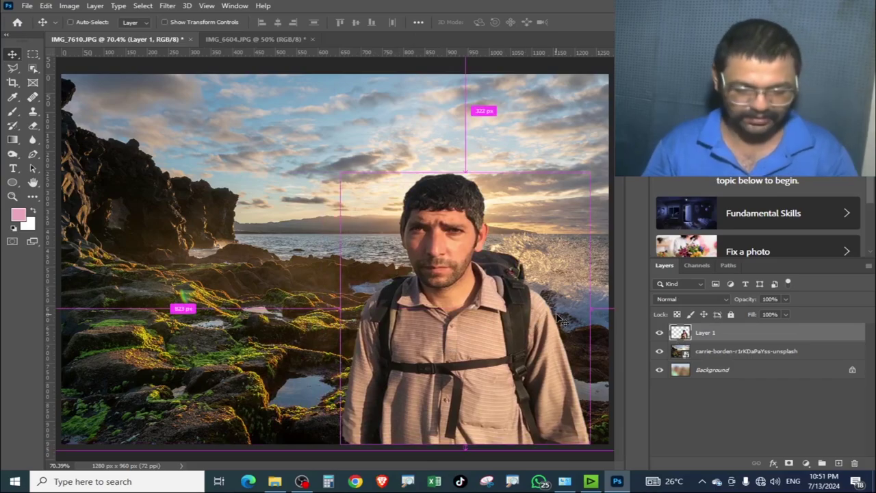
drag(340, 174, 194, 135)
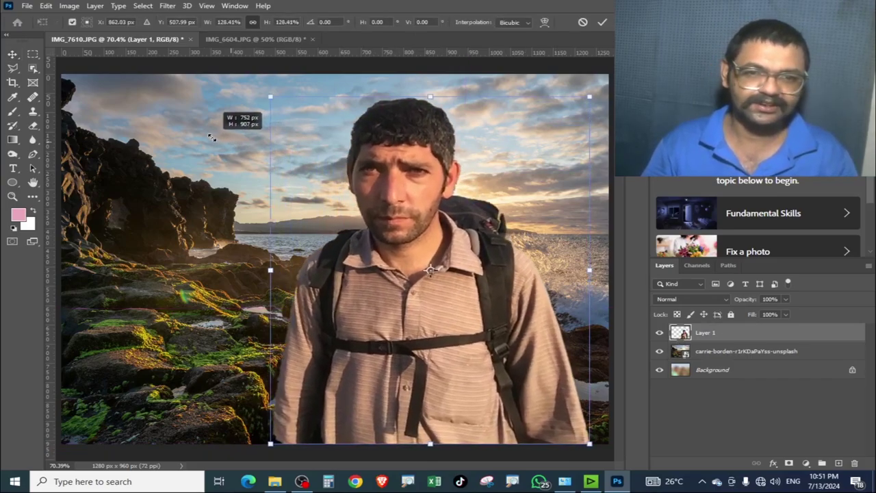
key(Return)
drag(418, 307, 432, 308)
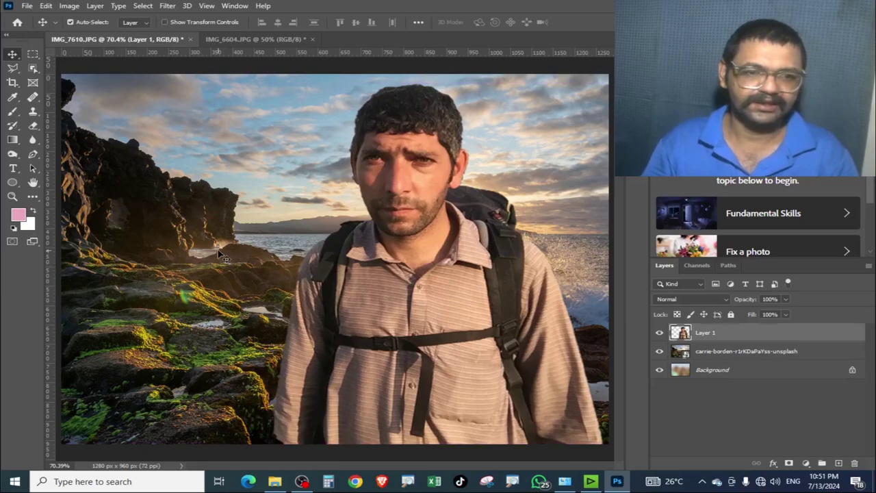
click(219, 254)
key(alt+Tab)
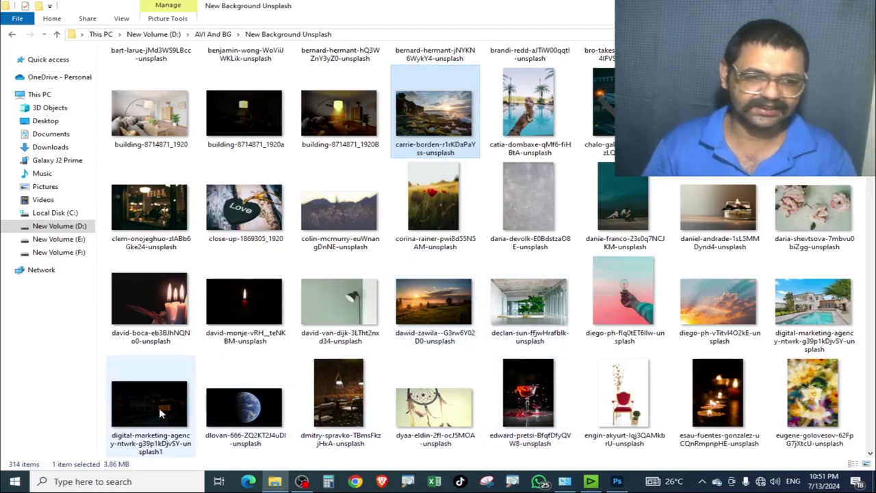
Scale the night-time house photo to about 23.62% so it covers the whole canvas.
key(alt+Tab)
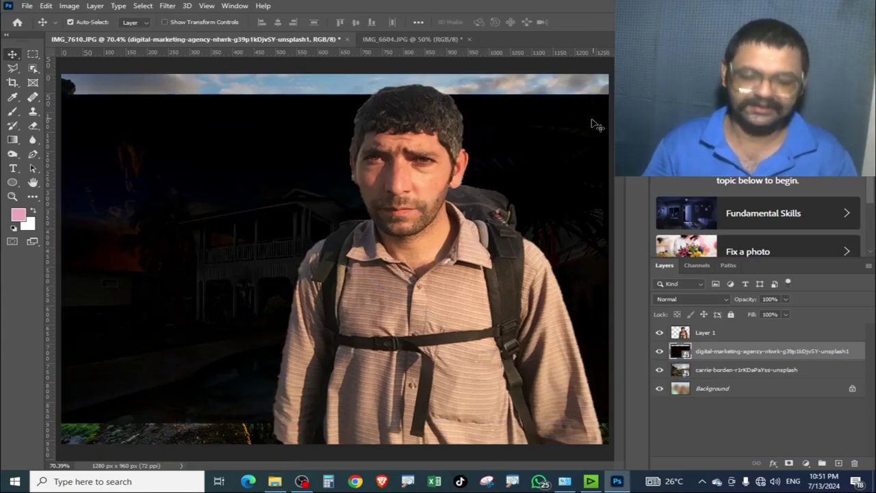
drag(605, 101, 675, 58)
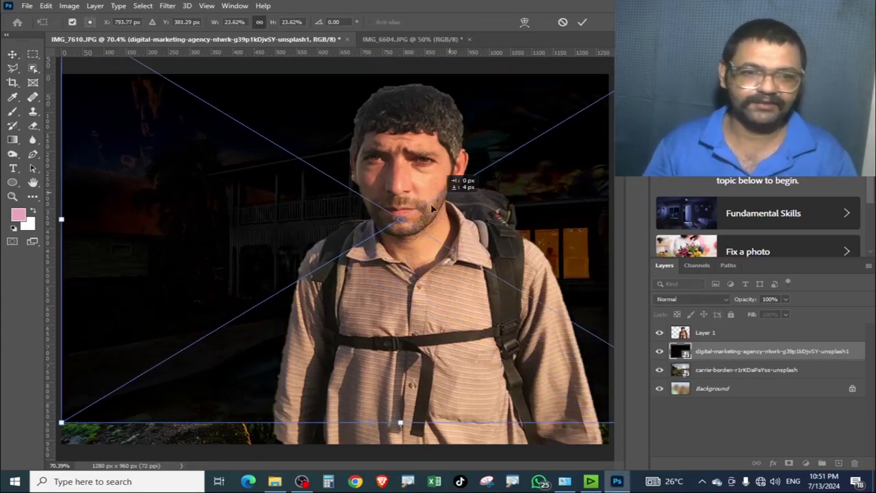
drag(431, 203, 377, 235)
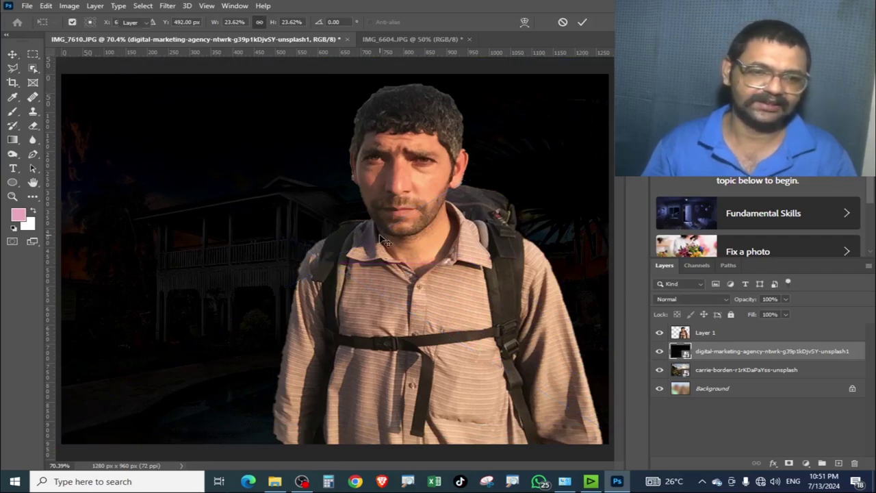
key(Return)
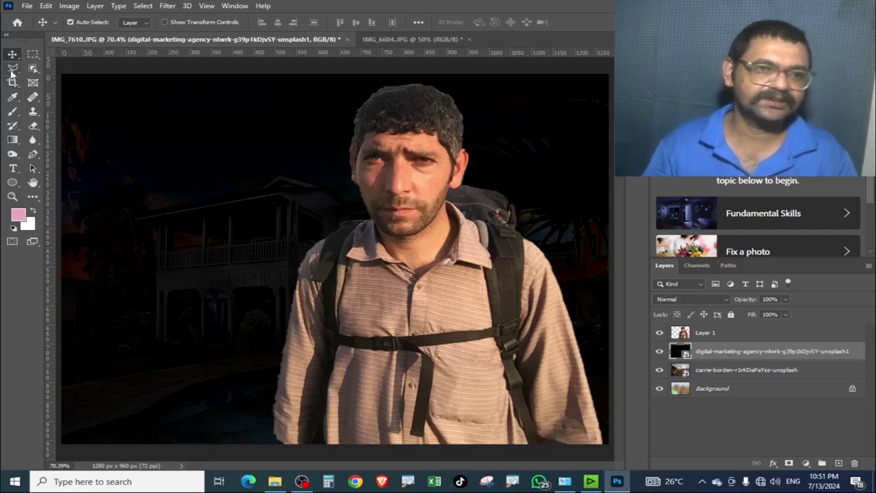
Show only the blurred bottom layer and make the Background layer active.
click(733, 340)
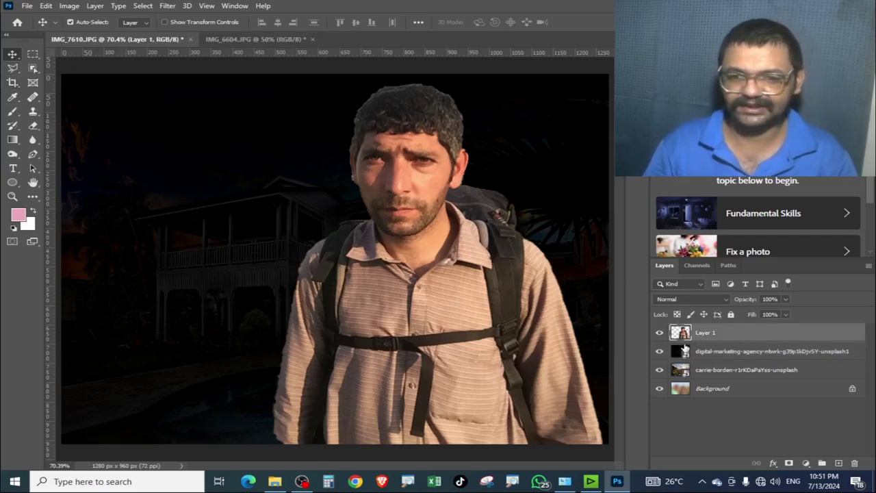
alt+click(659, 388)
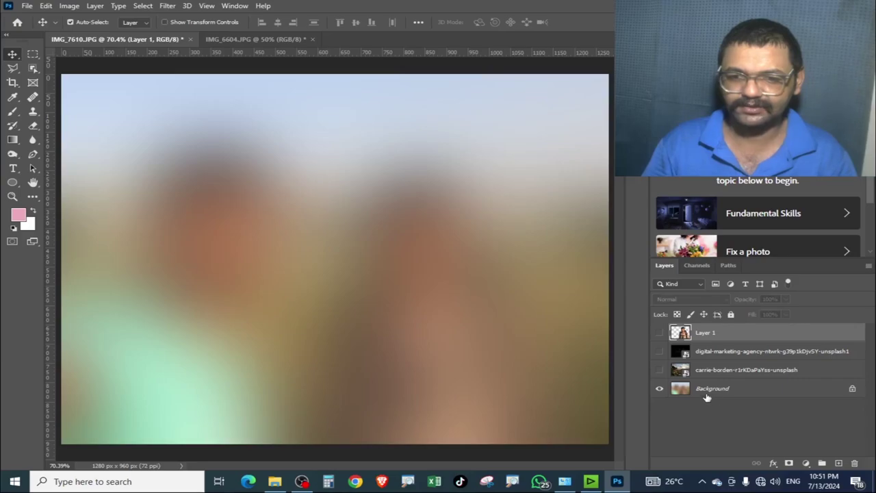
click(692, 391)
key(alt+Tab)
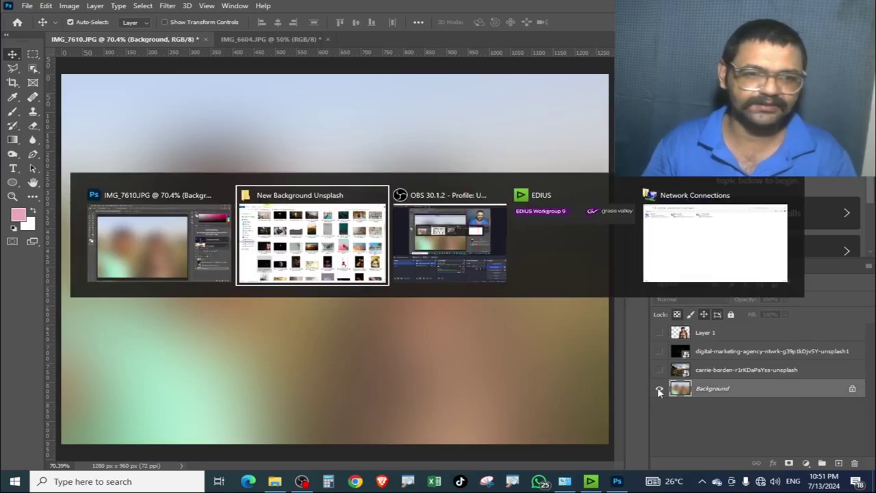
key(Escape)
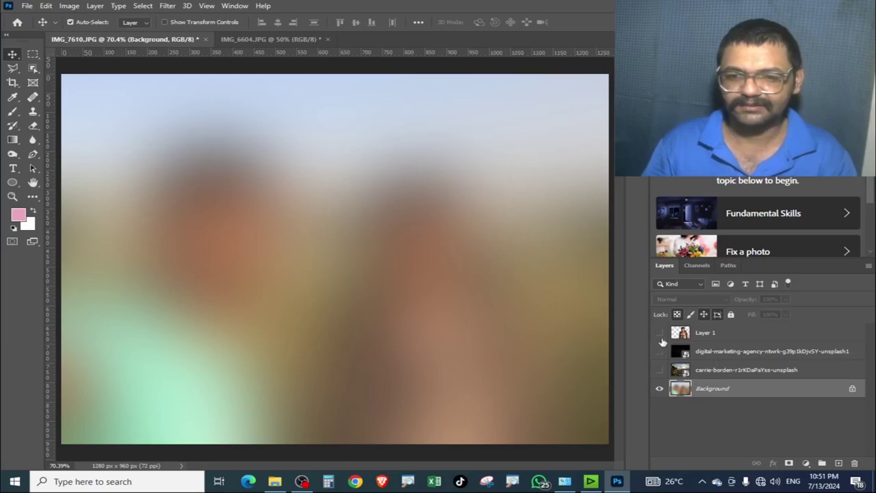
Undo back to the original unblurred photo and duplicate it onto Layer 1.
key(ctrl+z)
key(ctrl+z)
key(ctrl+z)
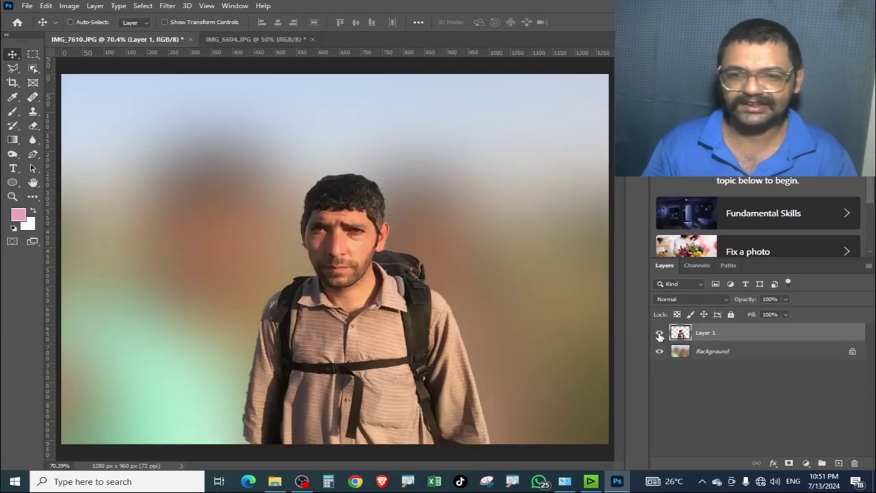
key(ctrl+z)
key(ctrl+z)
key(ctrl+z)
key(ctrl+z)
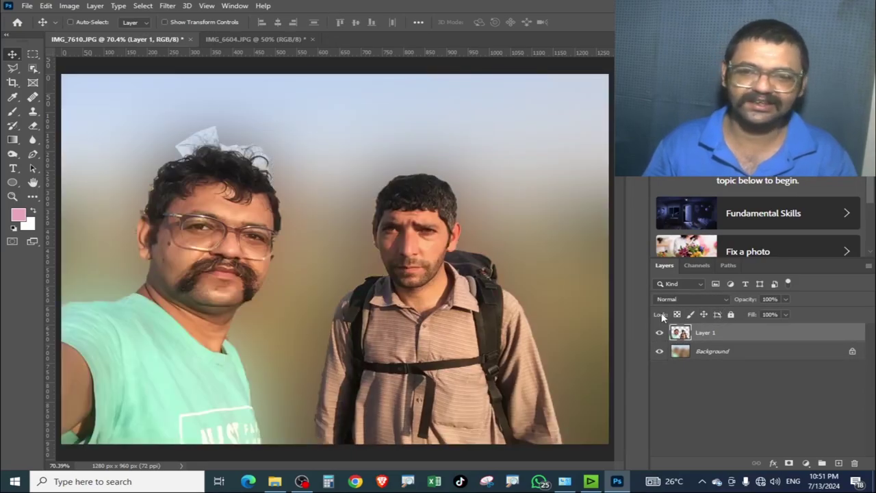
key(ctrl+z)
key(ctrl+z)
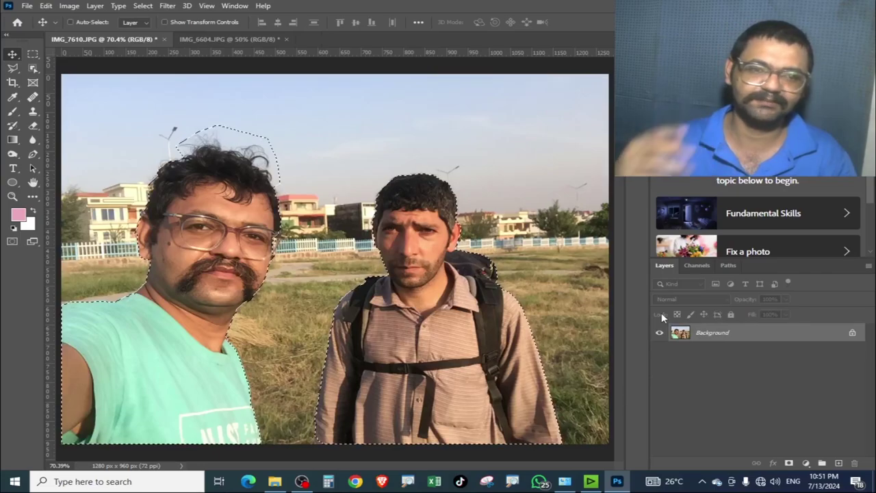
key(ctrl+z)
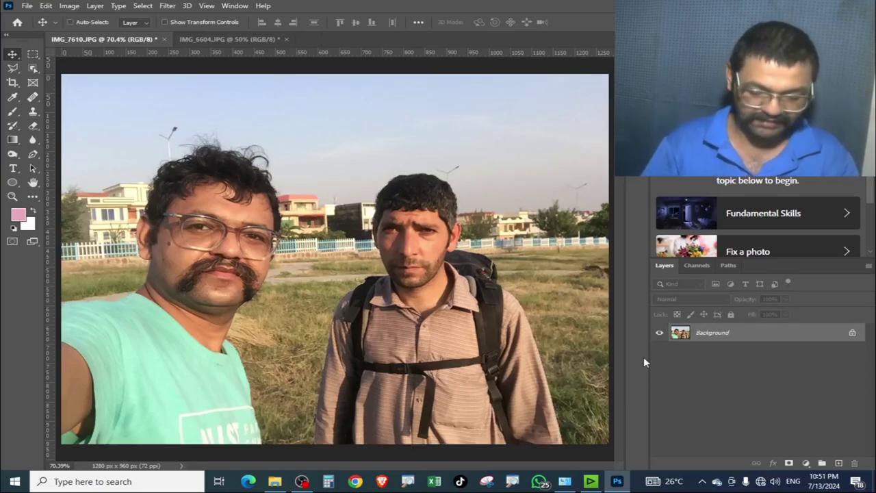
key(ctrl+j)
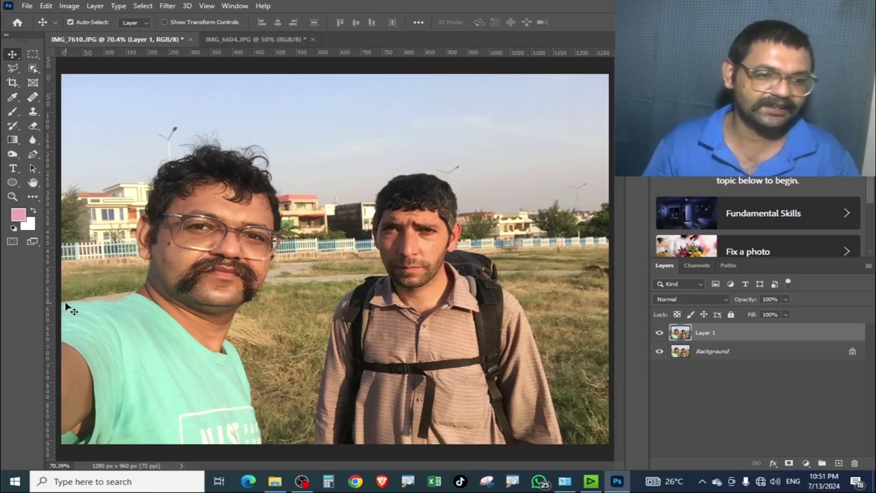
Switch to the Quick Selection Tool, test-select the sky, then deselect it.
click(13, 69)
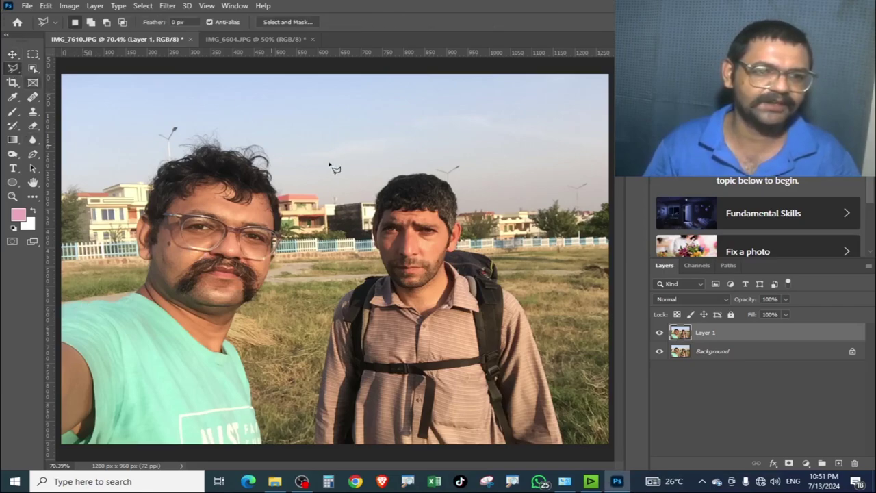
click(33, 68)
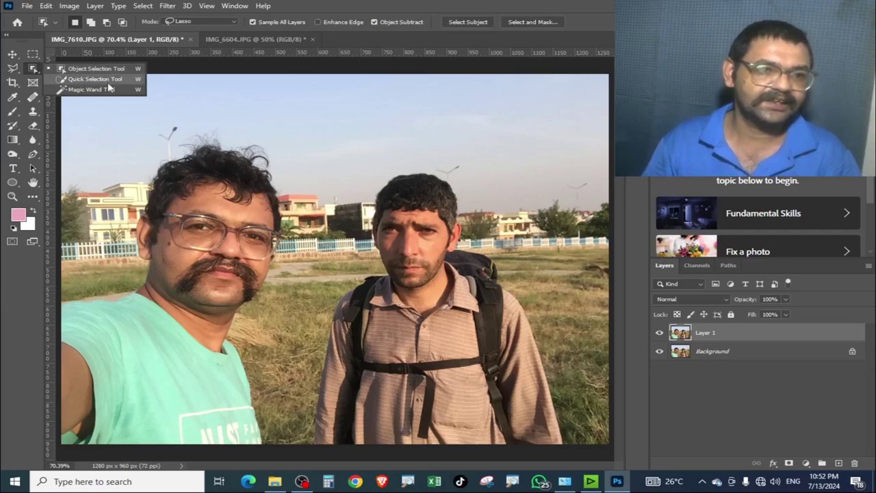
click(102, 79)
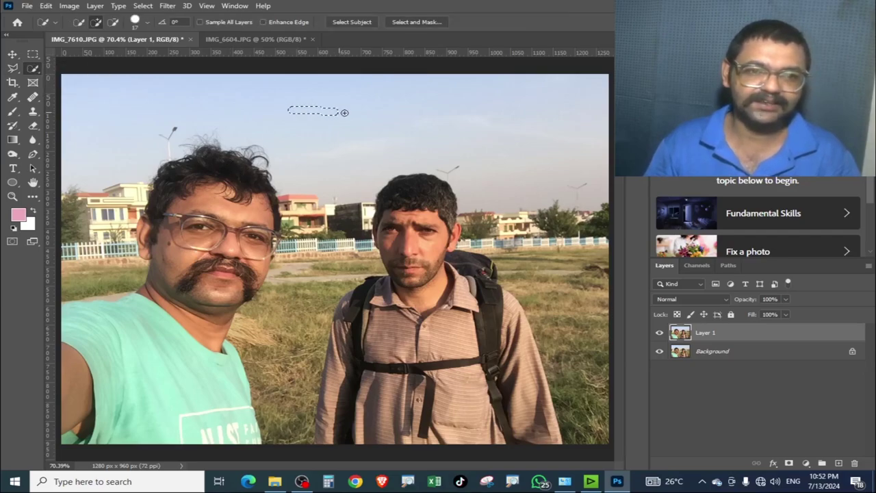
drag(345, 112, 540, 163)
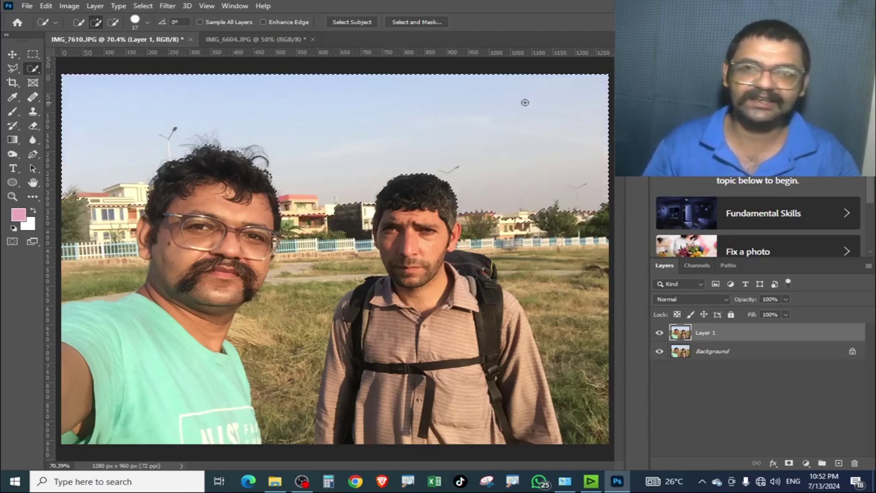
key(ctrl+d)
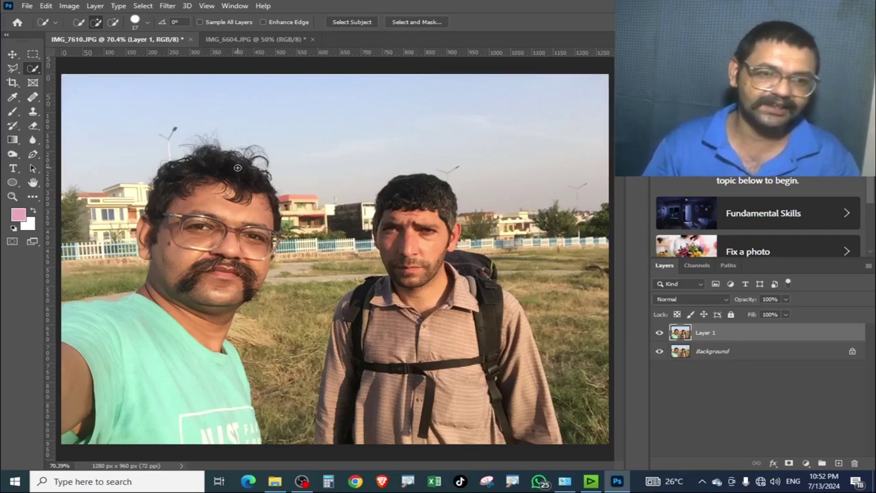
Brush a selection over the left man's curly hair, face and teal shirt.
drag(232, 179, 227, 207)
drag(214, 245, 199, 293)
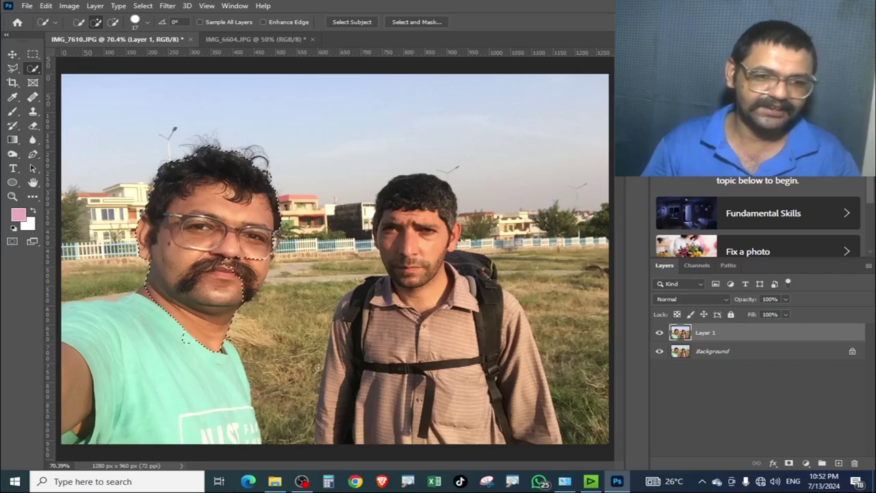
drag(141, 337, 160, 412)
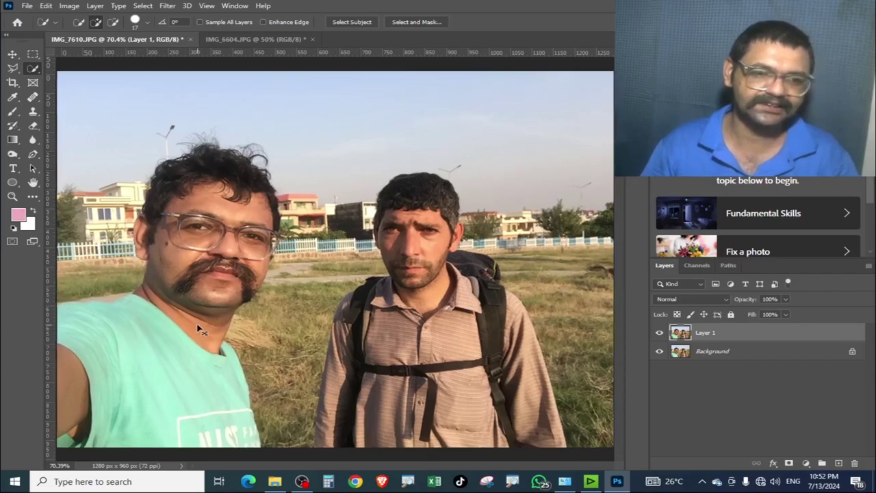
Add to the selection along the left man's shoulder so it follows his shirt, not the grass.
scroll(197, 329, up, 1)
scroll(197, 328, up, 1)
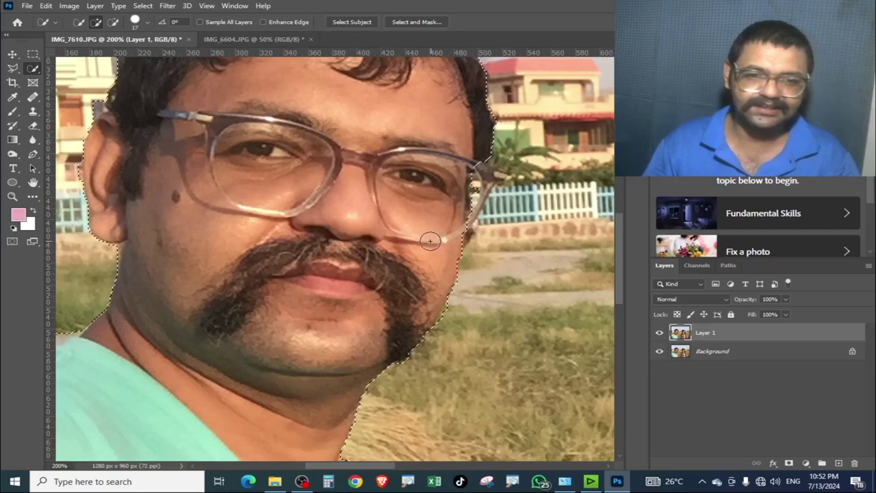
scroll(397, 342, left, 5)
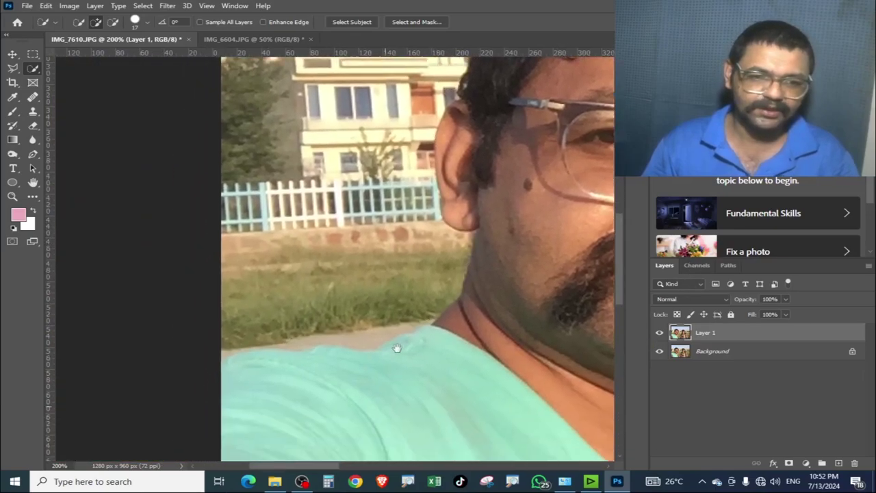
scroll(376, 288, down, 1)
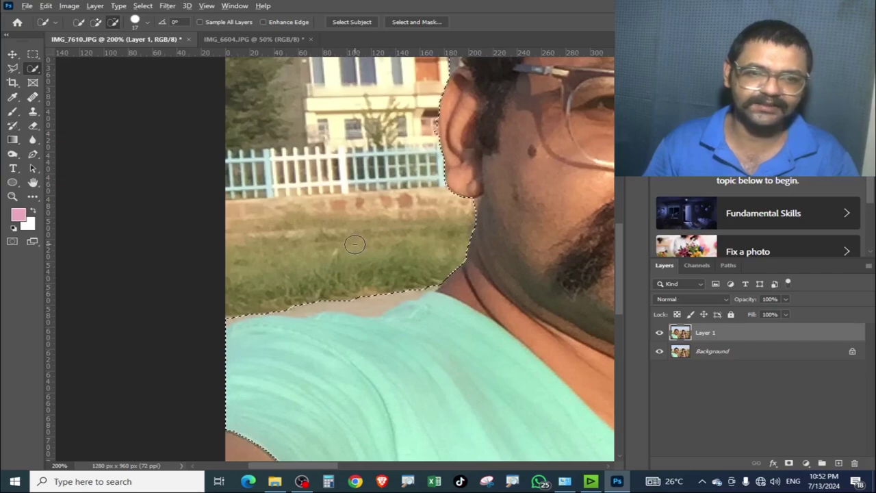
click(80, 23)
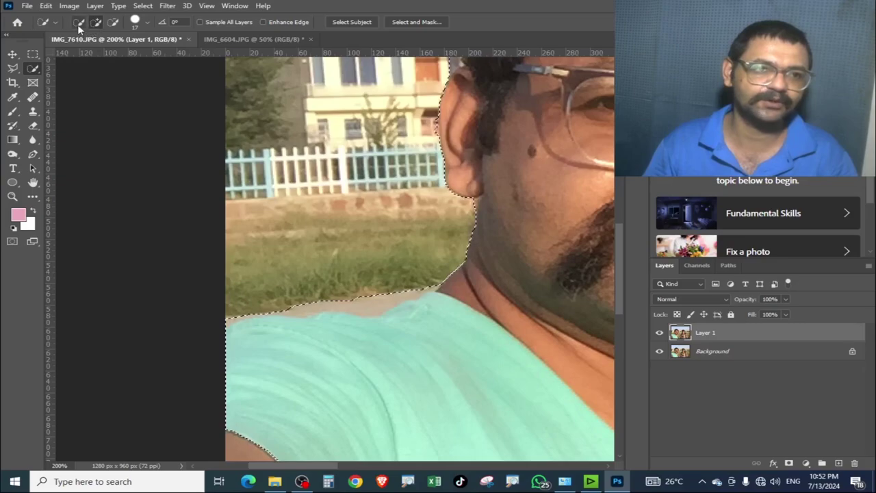
key(shift)
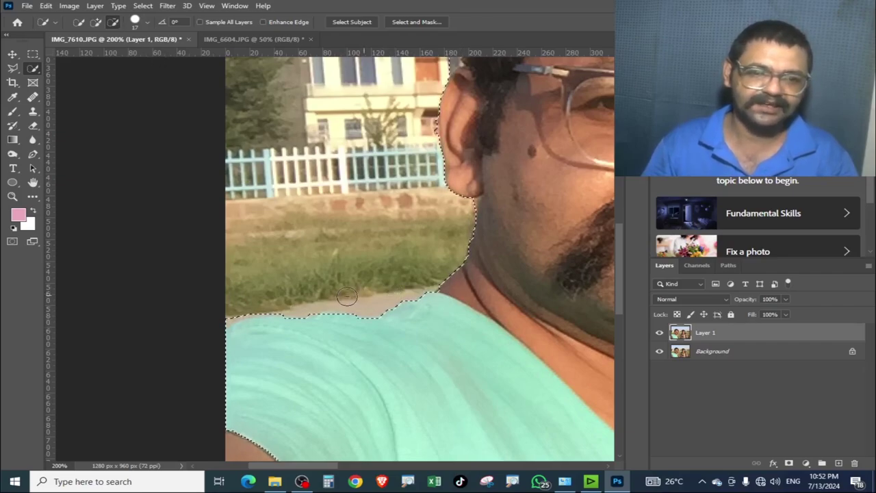
key(alt)
drag(492, 337, 335, 347)
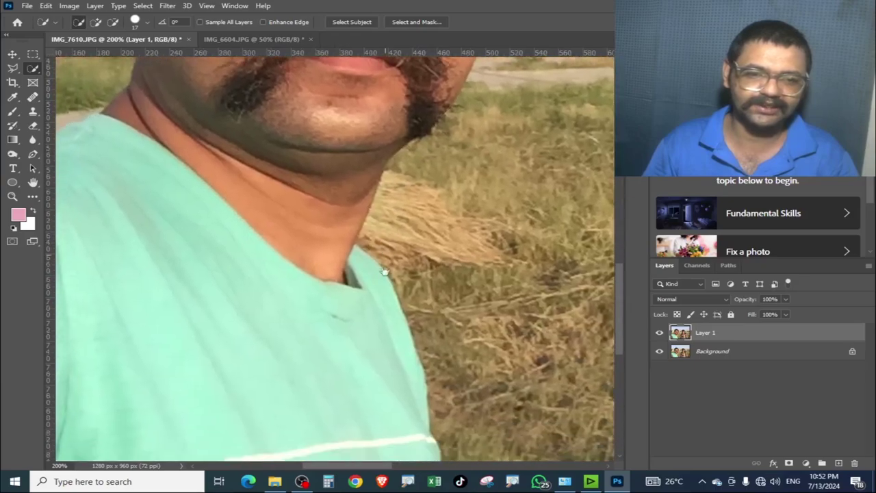
key(ctrl+0)
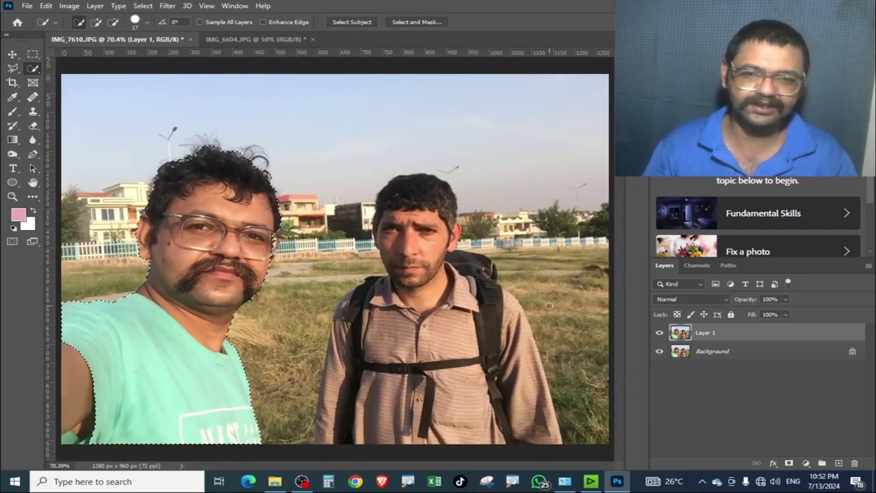
Add the right man's hair and chest, recovering the selection after an accidental deselect.
drag(419, 191, 417, 195)
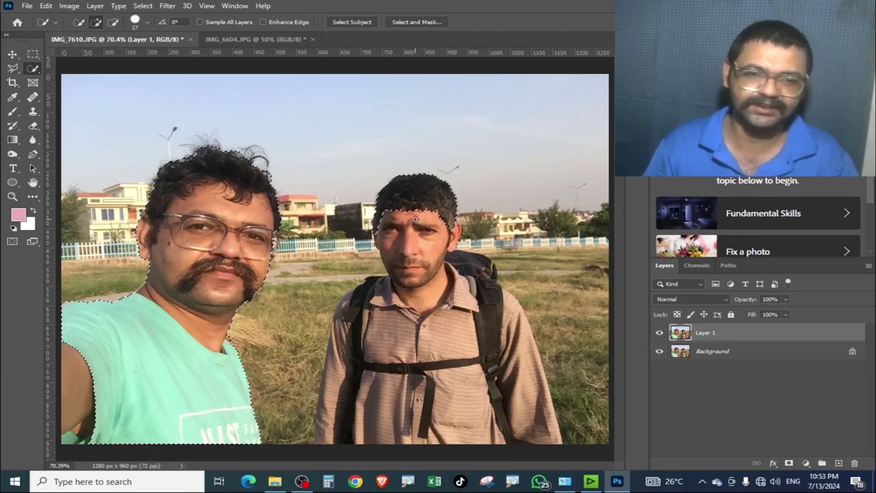
drag(419, 336, 423, 358)
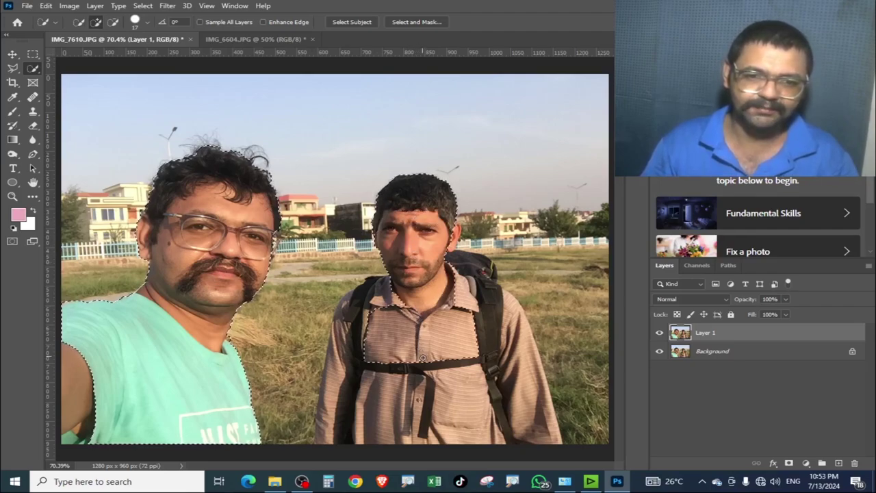
key(ctrl+d)
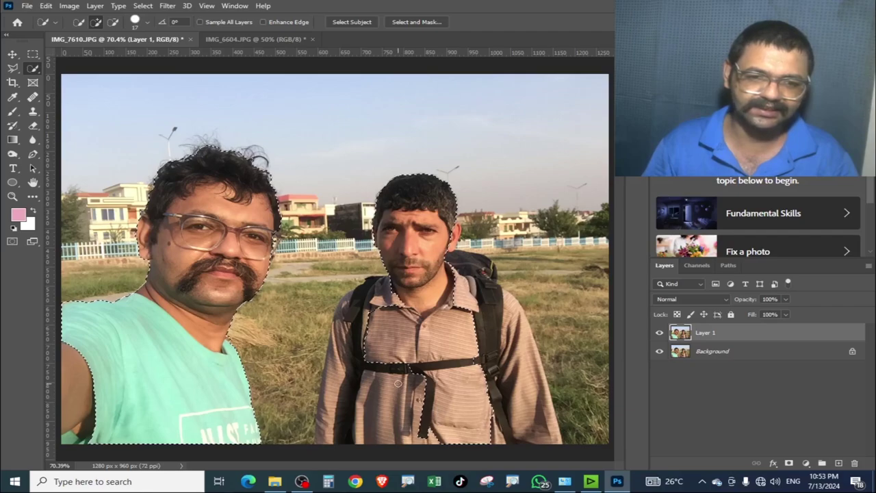
click(398, 383)
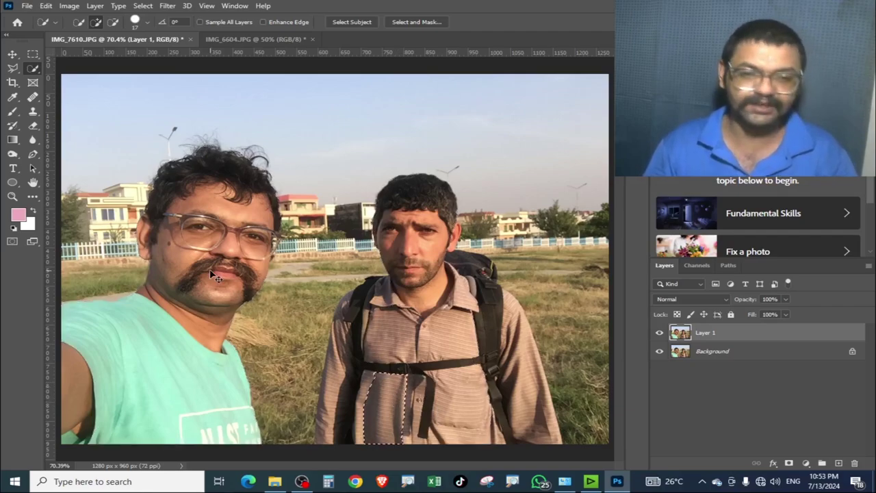
key(ctrl+z)
Add his lower shirt, backpack top and left arm, then view the Red channel.
drag(400, 377, 385, 419)
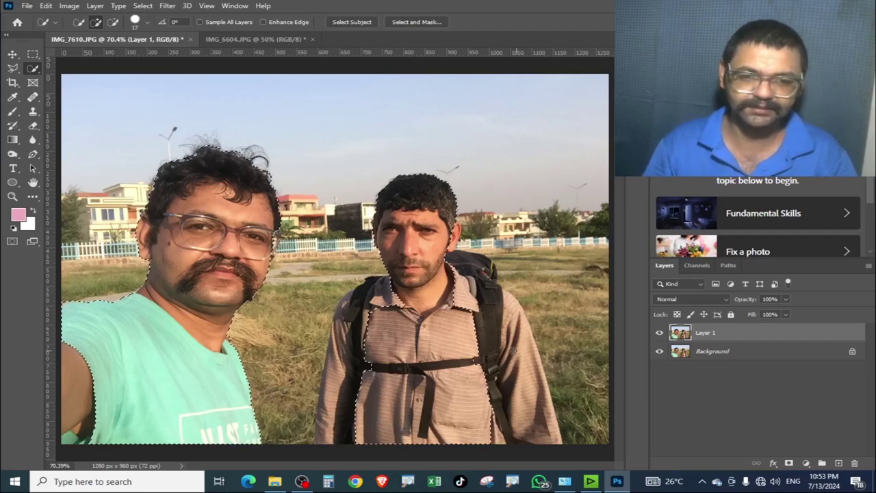
mouse_move(508, 390)
mouse_down()
mouse_move(337, 395)
mouse_move(340, 378)
mouse_up()
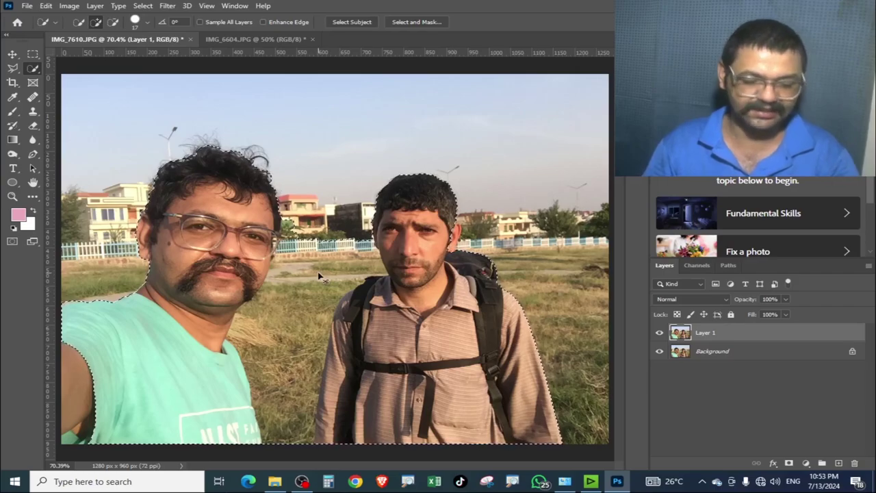
key(ctrl+3)
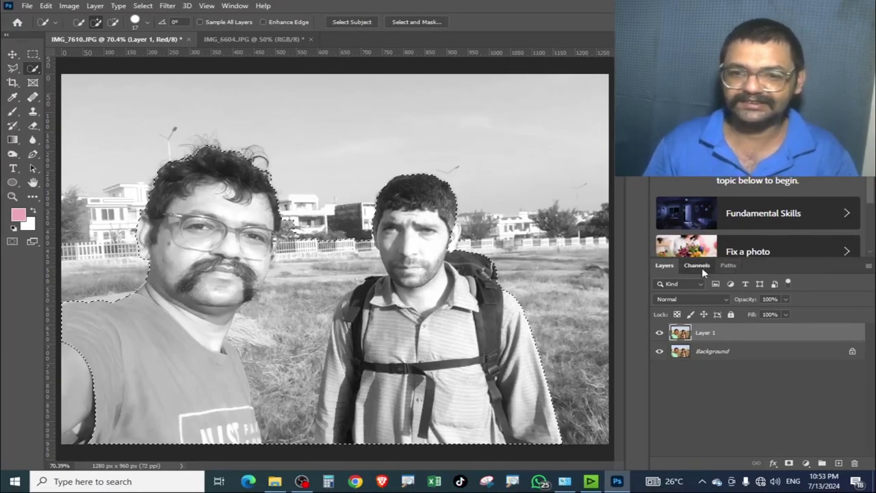
Switch the view back to the full-colour RGB composite.
click(702, 268)
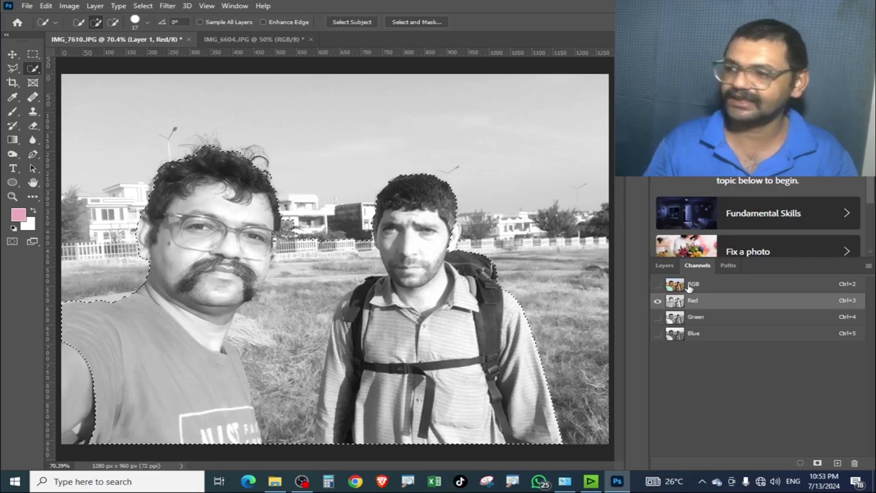
click(688, 288)
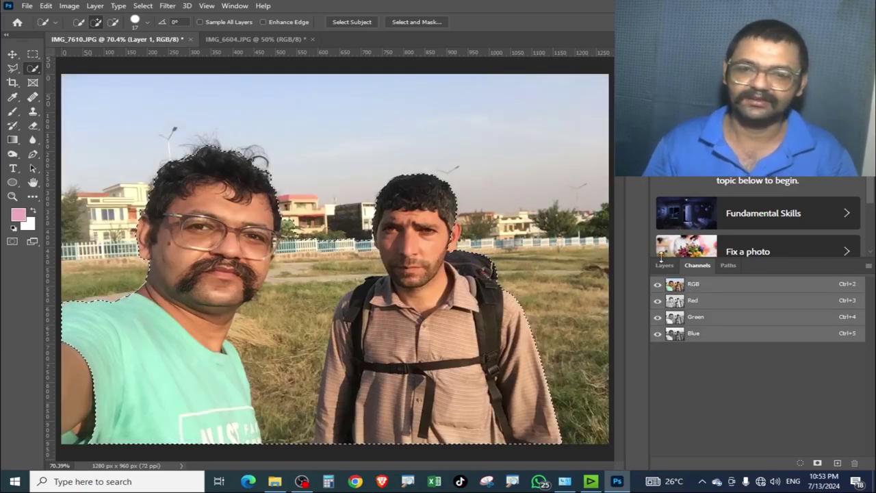
click(662, 266)
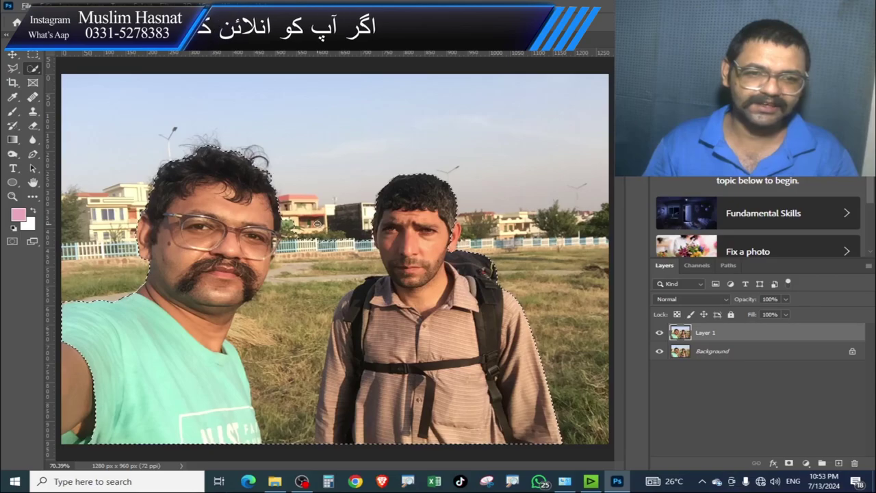
Subtract the grass between the two men from the selection and zoom in.
drag(317, 223, 287, 408)
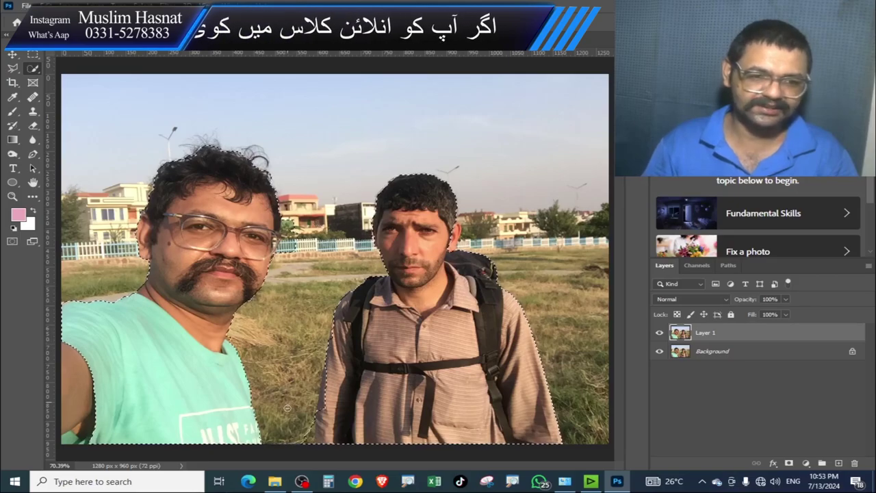
scroll(315, 433, up, 1)
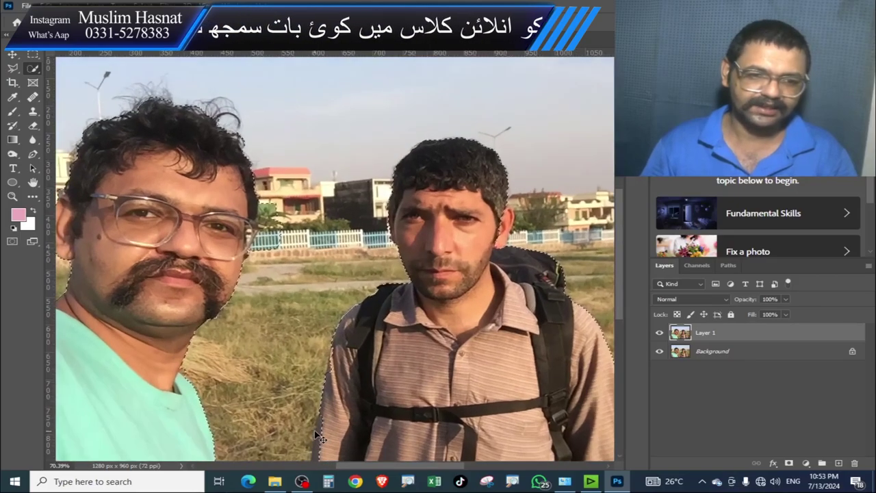
scroll(370, 431, up, 1)
scroll(411, 308, up, 1)
scroll(397, 300, up, 1)
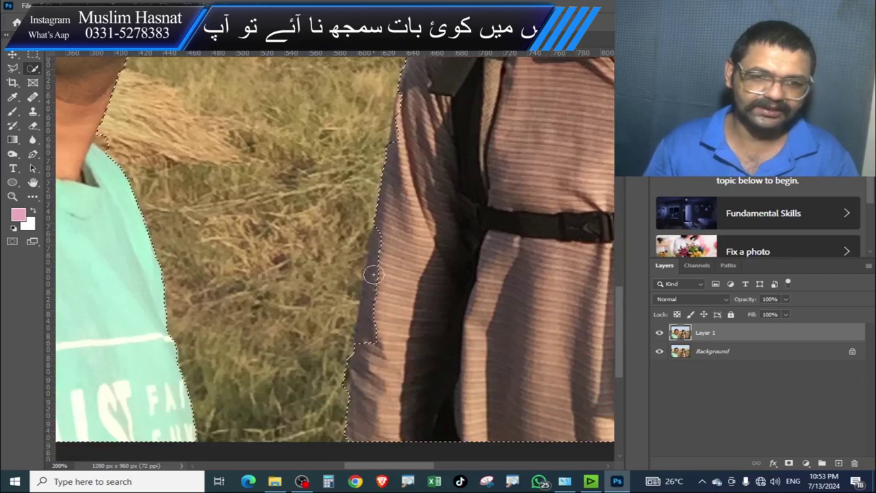
Reshape the selection along the right man's shirt, collar and backpack edge, then fit the photo.
mouse_move(377, 270)
mouse_down()
mouse_move(378, 293)
mouse_move(360, 293)
mouse_move(353, 336)
mouse_move(373, 328)
mouse_move(379, 284)
mouse_move(442, 105)
mouse_up()
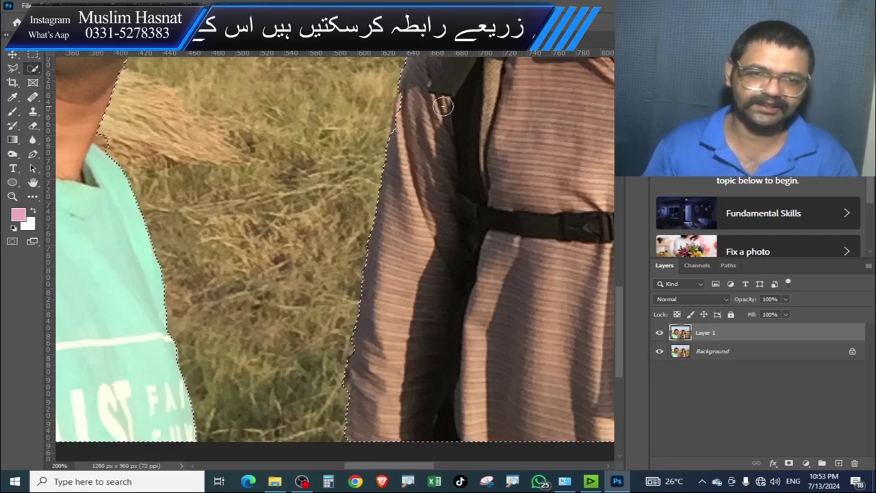
scroll(442, 105, up, 5)
mouse_move(383, 233)
mouse_down()
mouse_move(479, 164)
mouse_move(461, 289)
mouse_up()
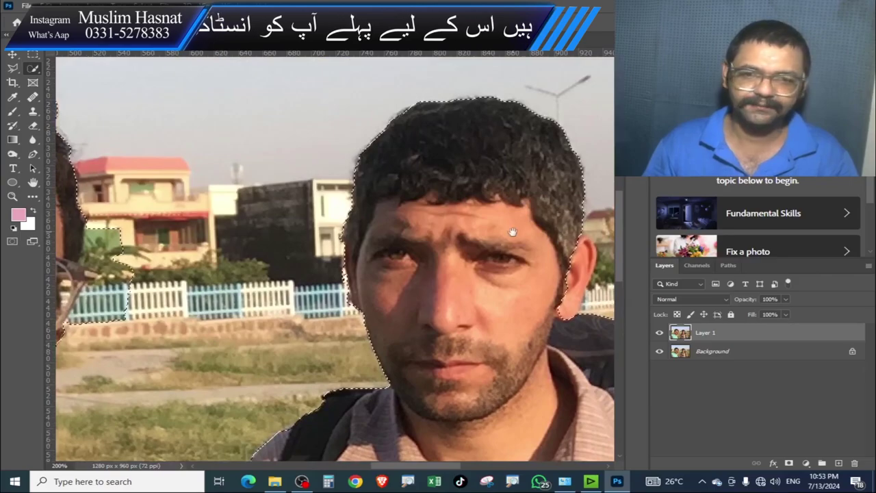
drag(512, 233, 461, 208)
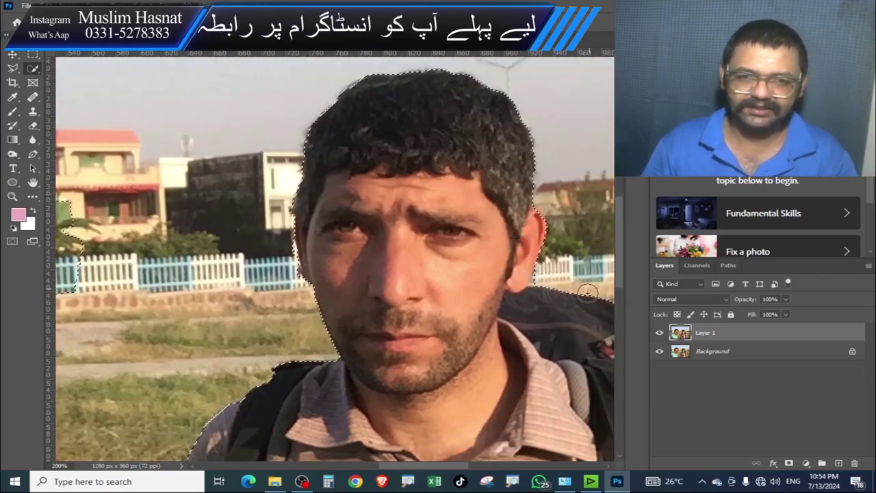
drag(587, 293, 375, 231)
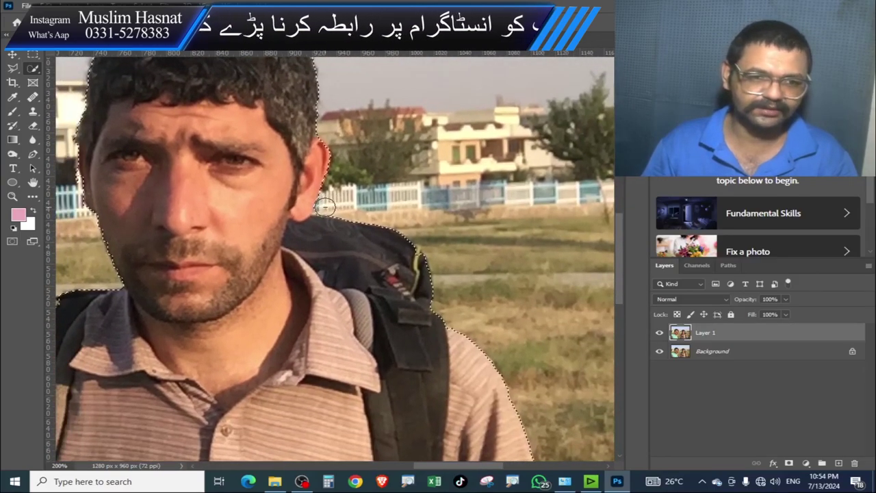
key(ctrl+0)
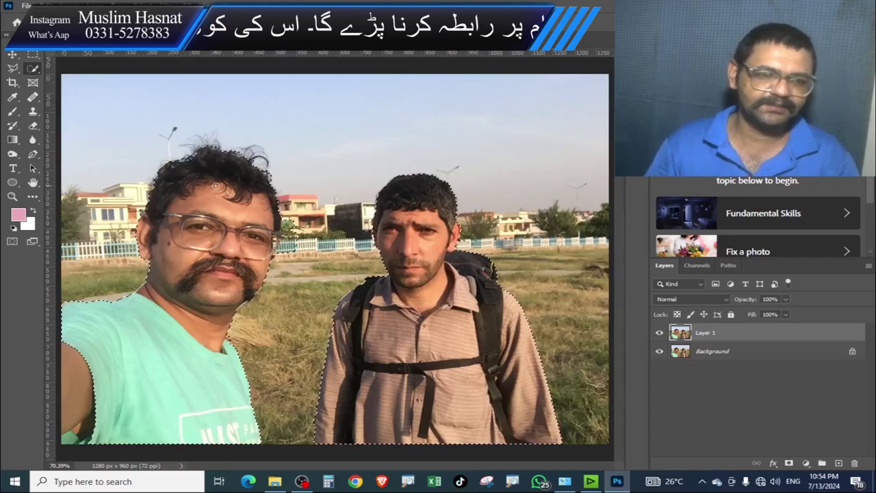
Copy the selected men to Layer 2 and heavily blur Layer 1 behind them.
key(ctrl+j)
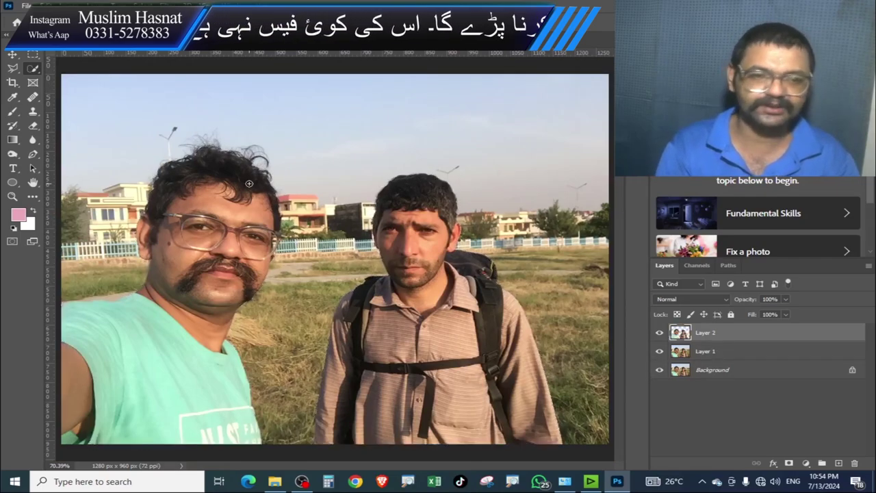
click(717, 356)
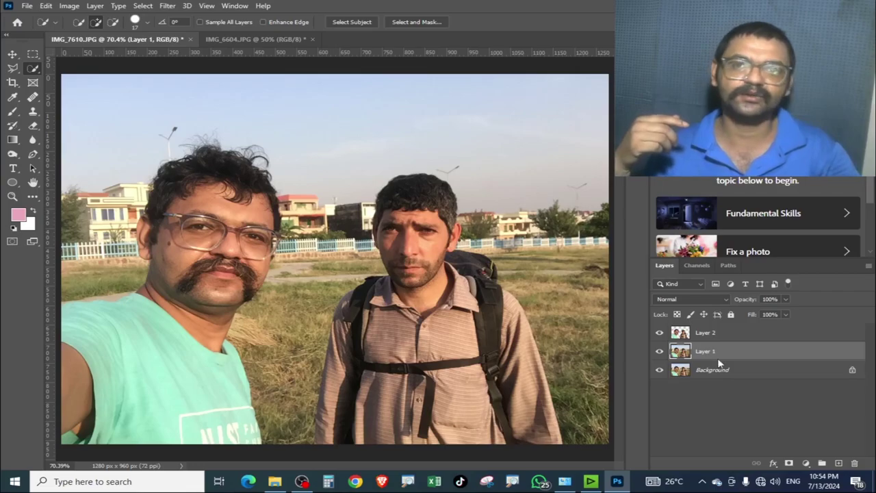
key(ctrl+alt+f)
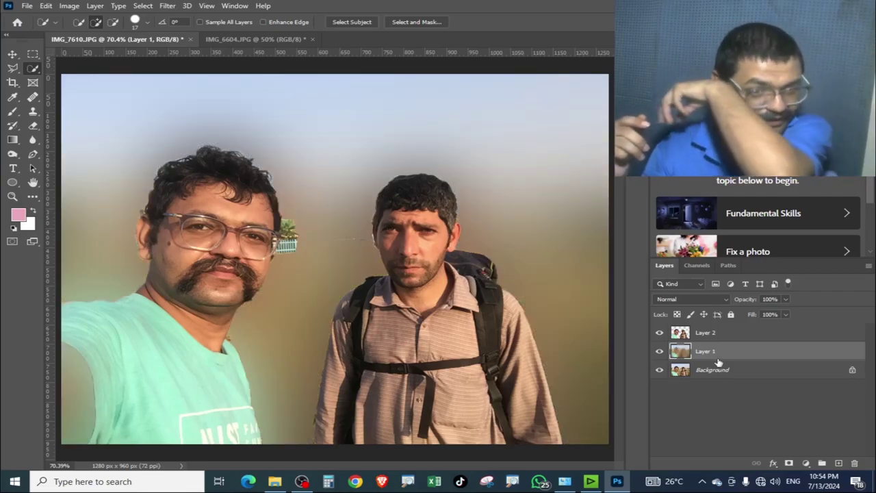
Zoom in beside the left man's face and select the leftover green plant fragment.
key(ctrl+plus)
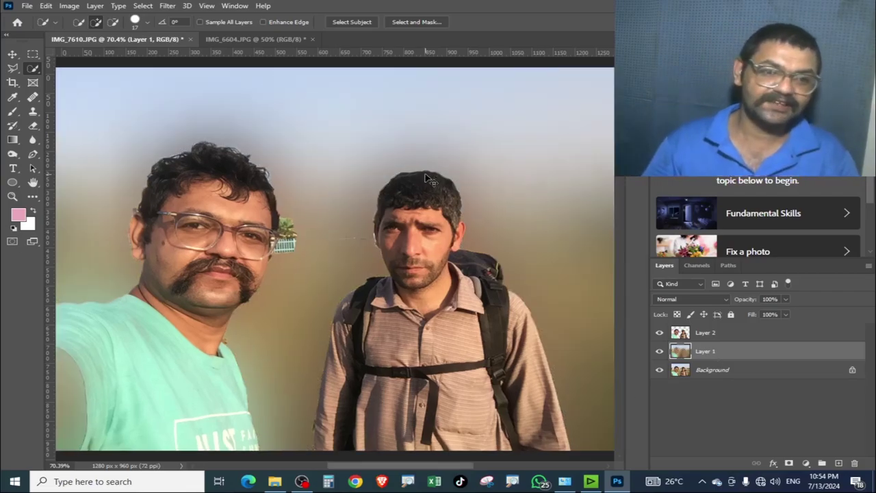
key(ctrl+plus)
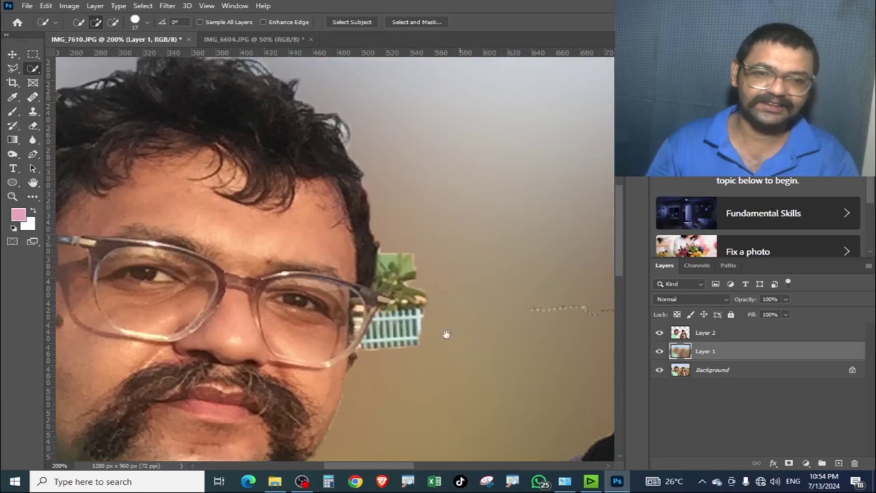
drag(446, 334, 464, 317)
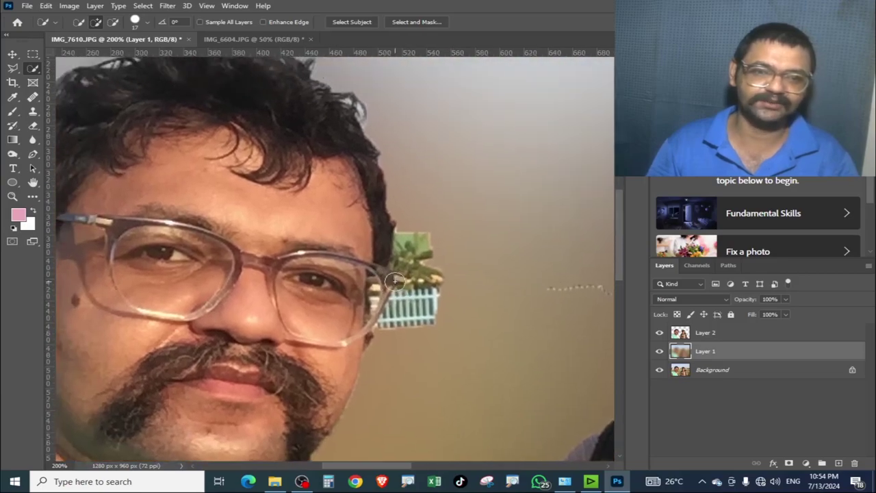
key(ctrl+minus)
key(ctrl+0)
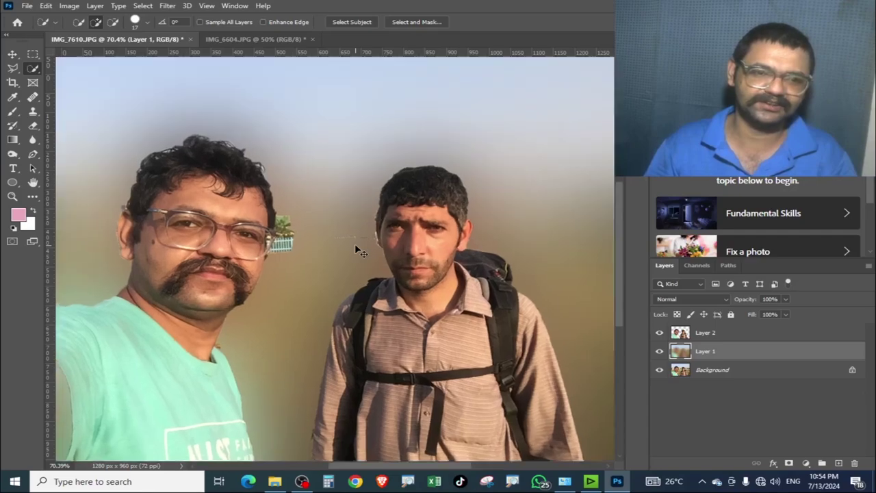
key(ctrl+plus)
key(ctrl+plus)
mouse_move(355, 244)
mouse_down()
mouse_move(466, 294)
mouse_move(444, 353)
mouse_up()
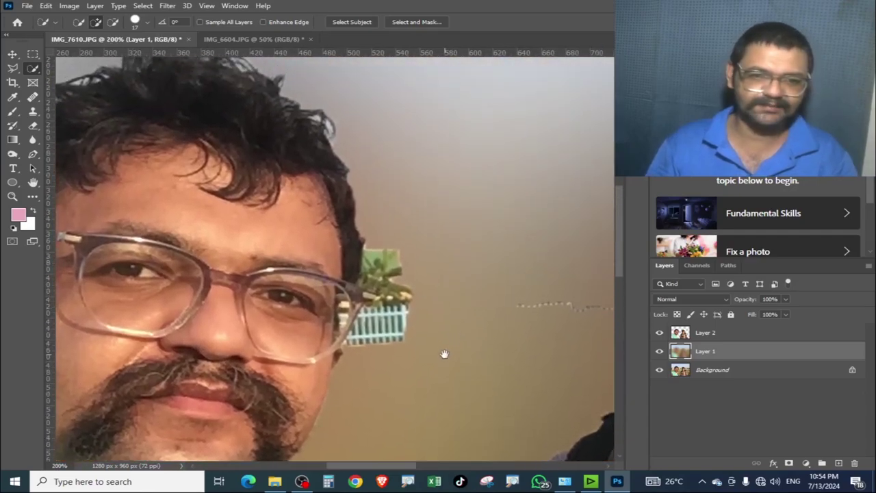
drag(460, 302, 381, 301)
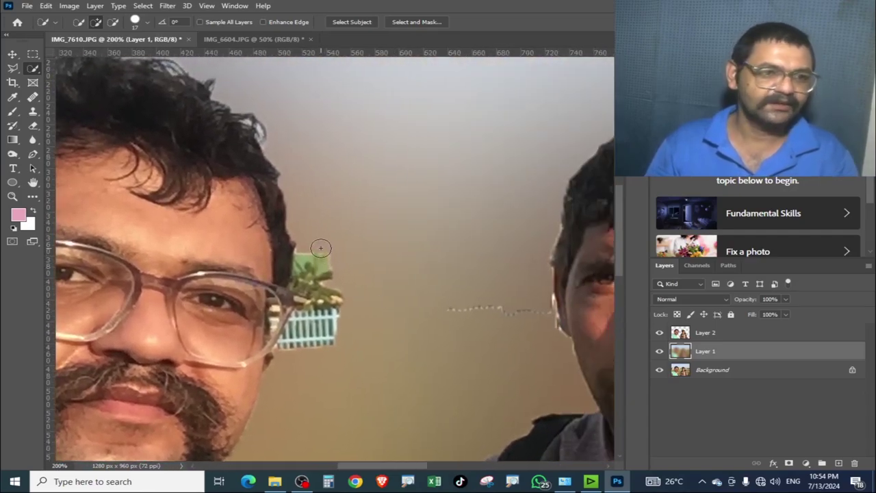
drag(322, 261, 318, 282)
key(alt)
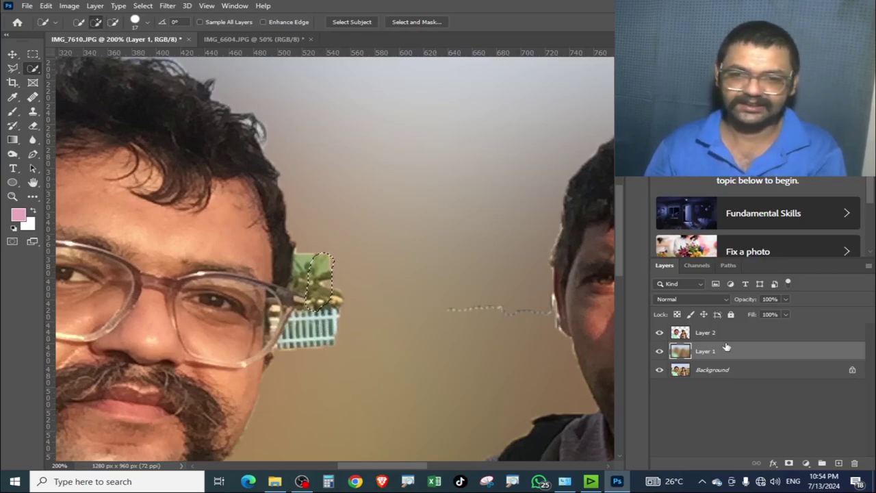
On Layer 2, select the fence and plant remnants along the left man's glasses.
click(726, 336)
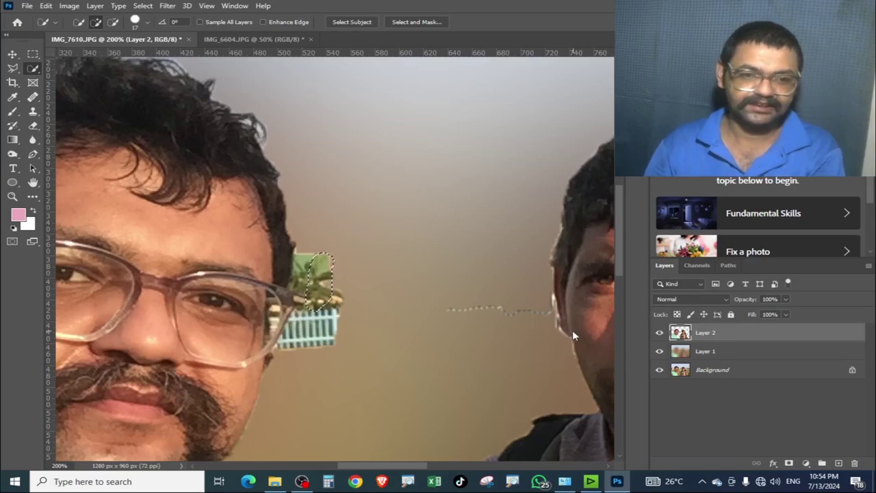
drag(339, 314, 301, 339)
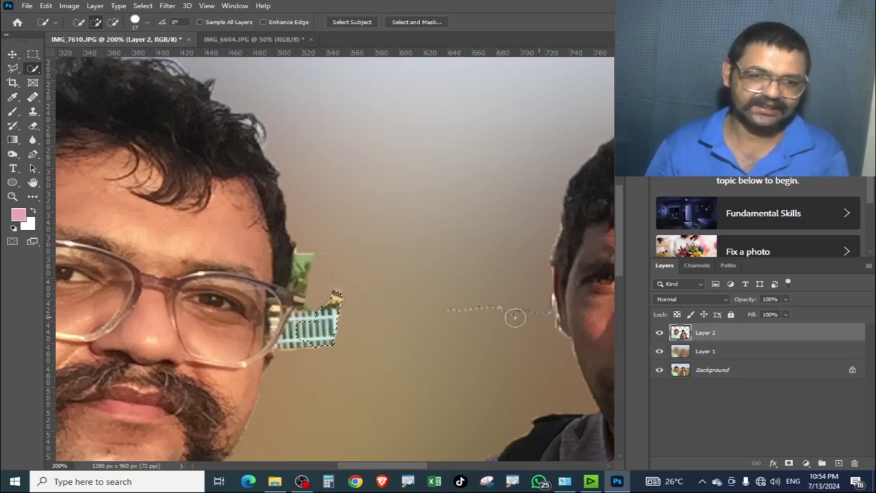
key(ctrl+z)
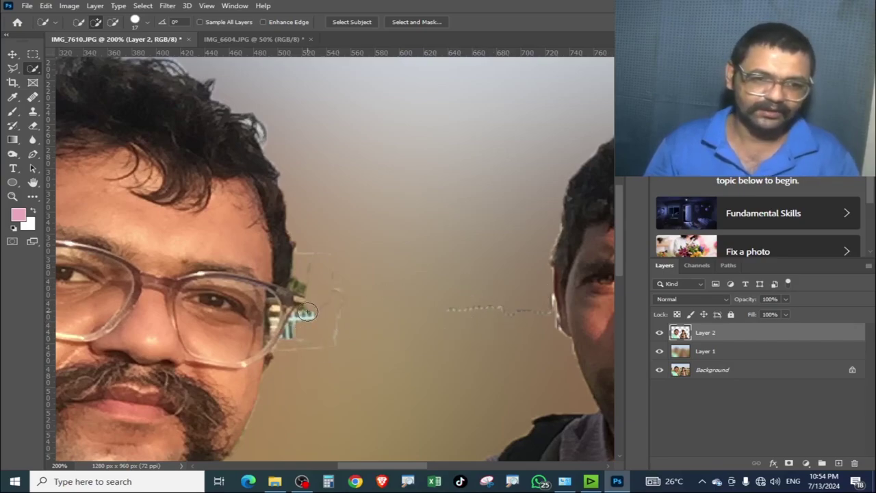
click(305, 315)
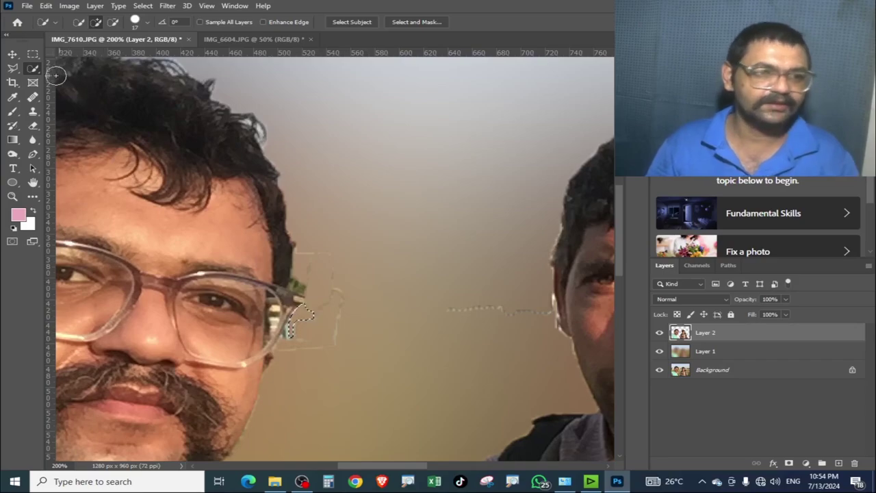
Outline the leftover bits beside the glasses with the Polygonal Lasso and remove them.
click(12, 67)
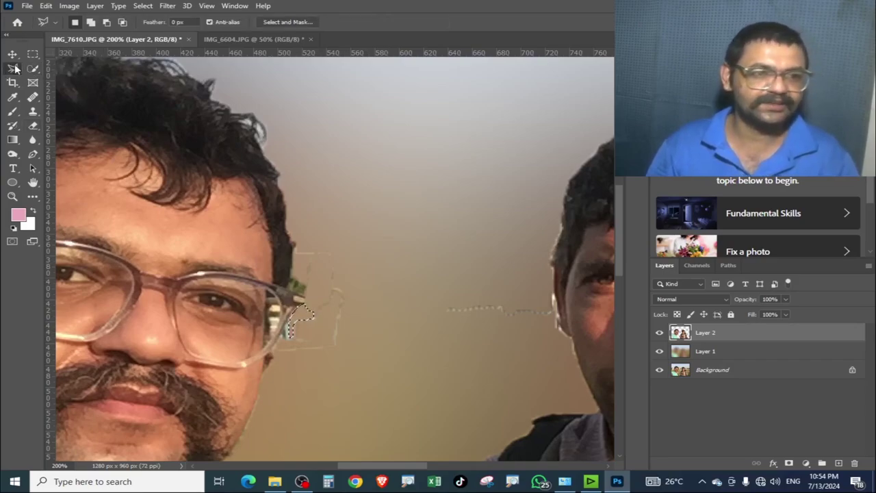
click(501, 271)
click(556, 287)
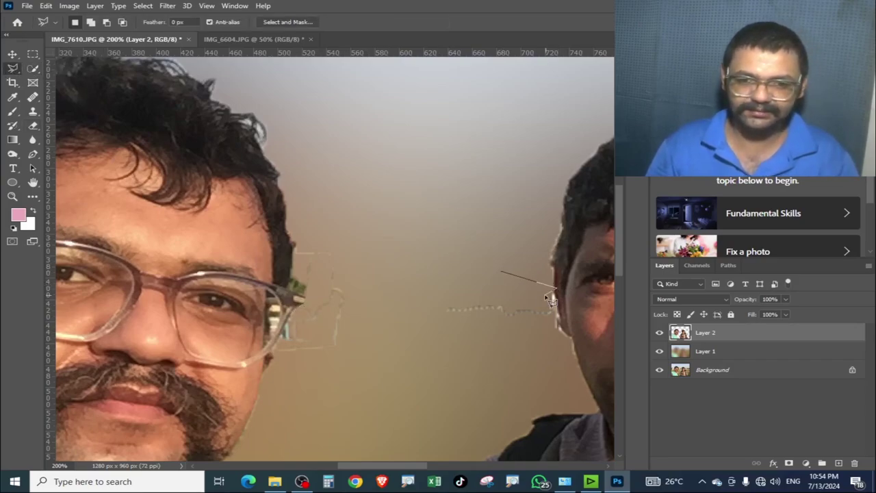
click(316, 355)
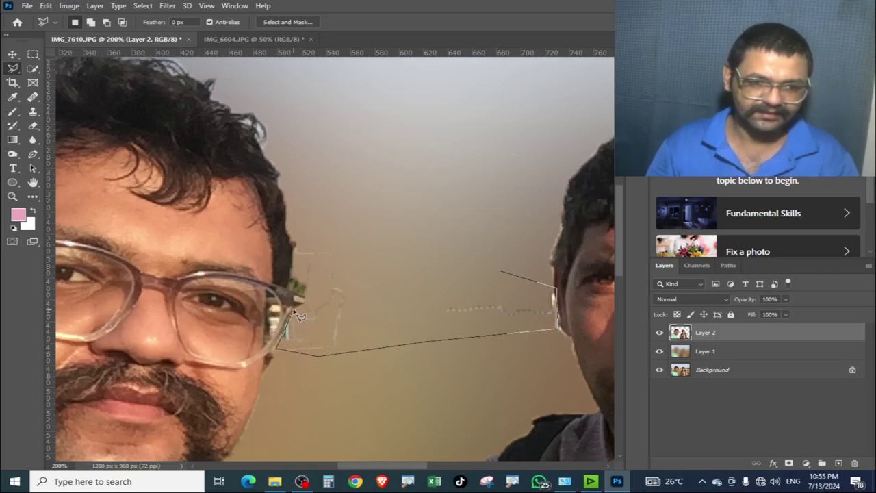
click(349, 276)
click(297, 244)
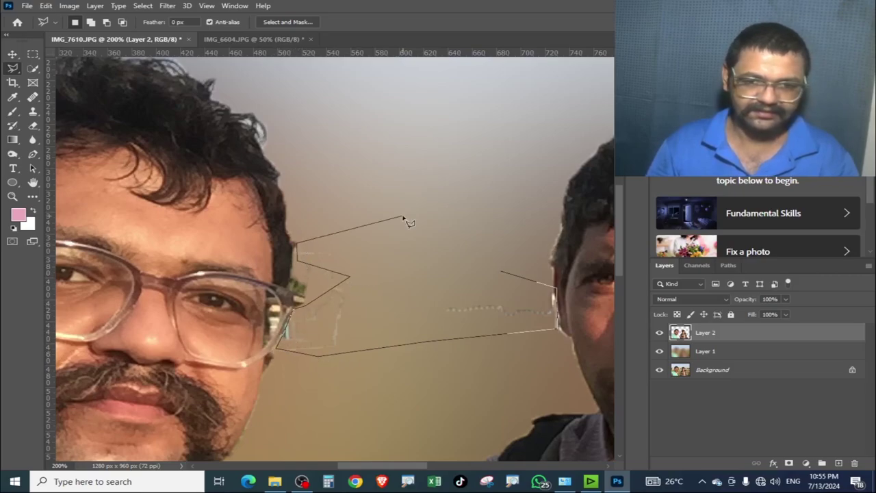
click(404, 215)
double_click(446, 216)
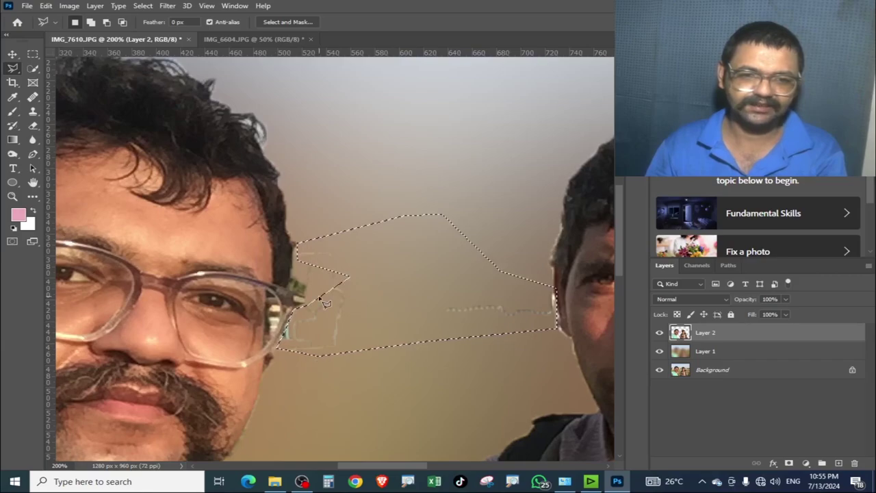
drag(312, 309, 397, 287)
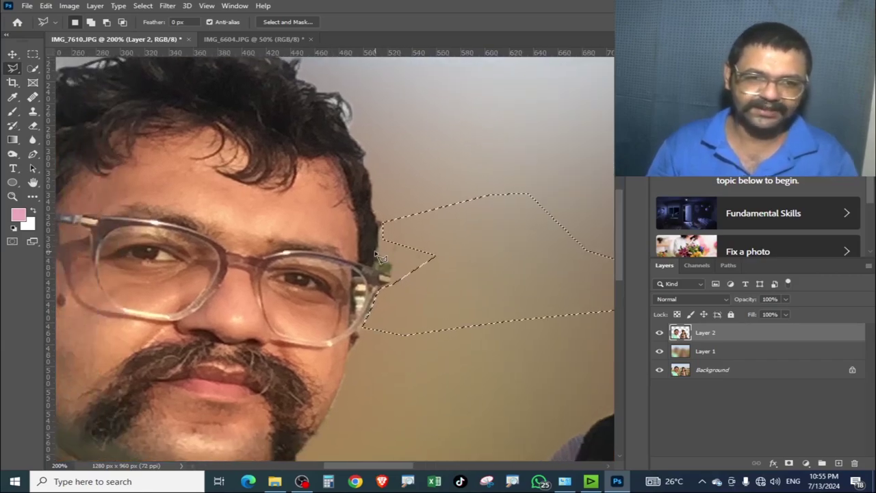
key(ctrl+d)
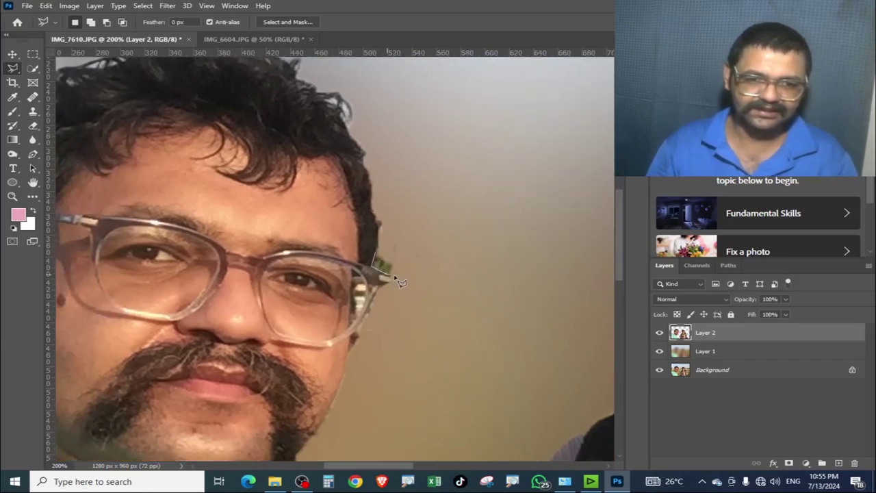
Remove the remaining plant bits above the glasses tip and beside the rim, then zoom out.
double_click(429, 229)
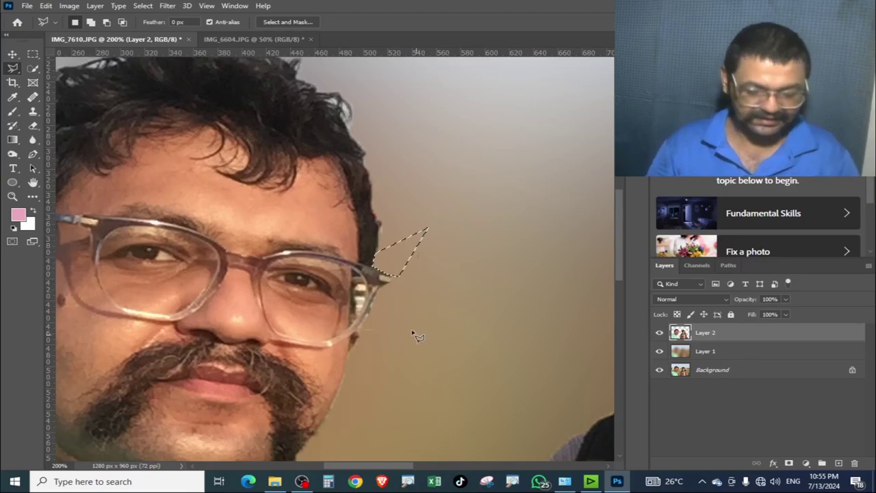
key(ctrl+d)
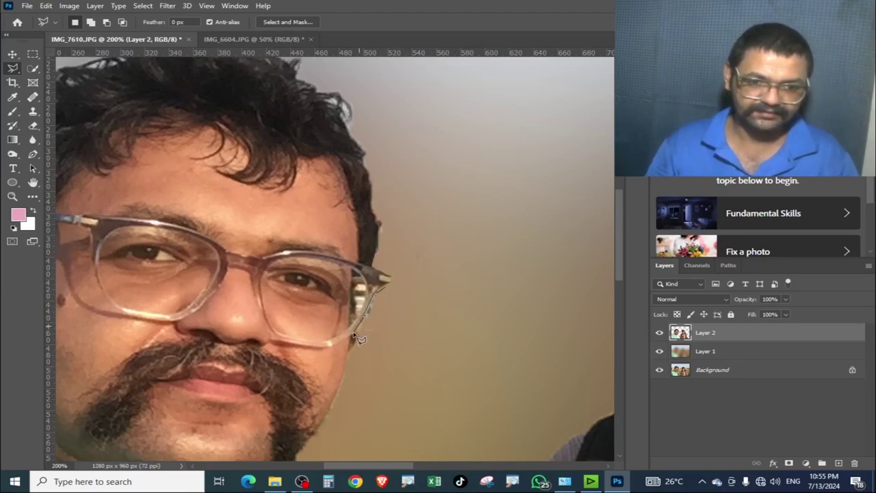
click(390, 398)
double_click(479, 299)
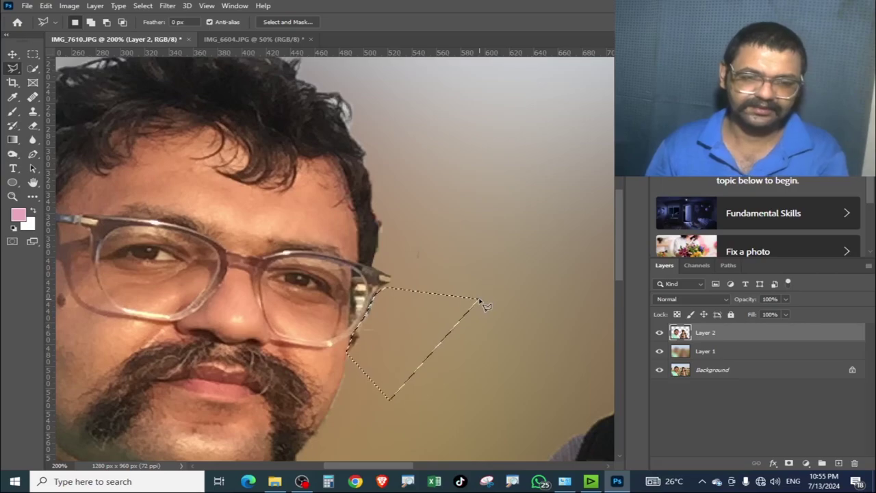
key(ctrl+d)
scroll(479, 297, down, 5)
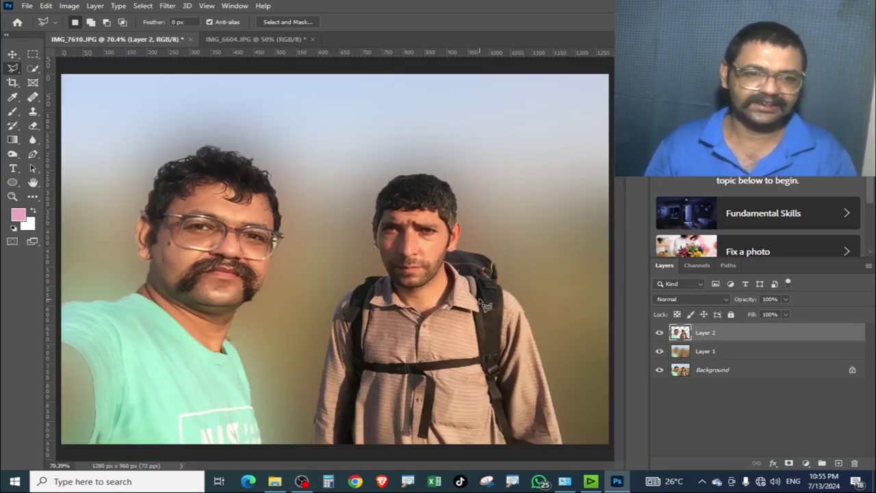
Select and clear the leftover background sliver beside the left man's glasses rim.
scroll(422, 289, up, 5)
drag(155, 230, 301, 268)
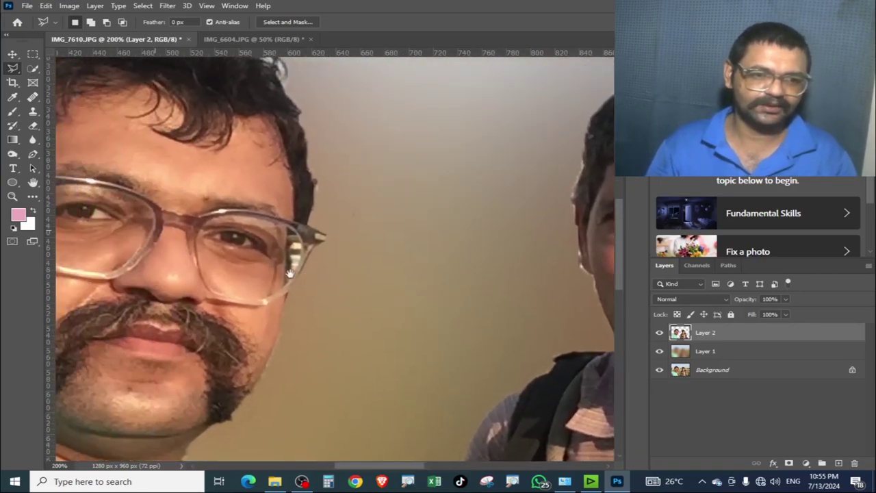
scroll(301, 268, up, 1)
drag(343, 313, 403, 323)
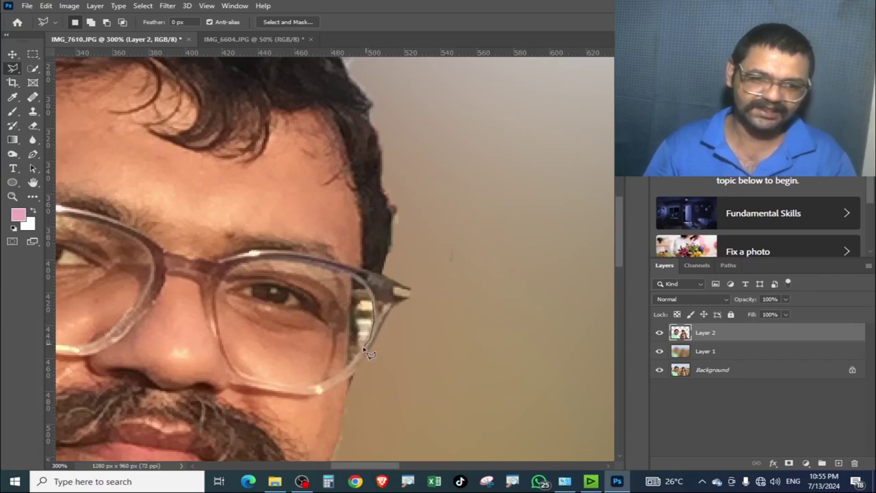
click(364, 306)
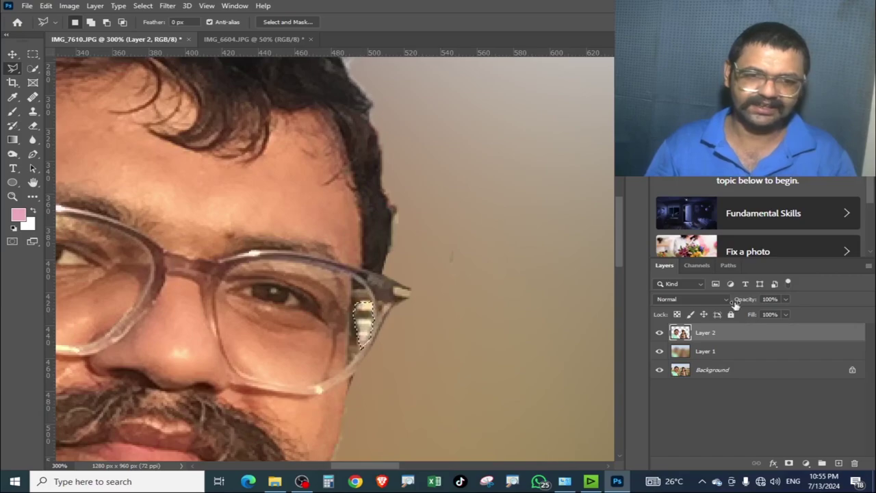
key(ctrl+0)
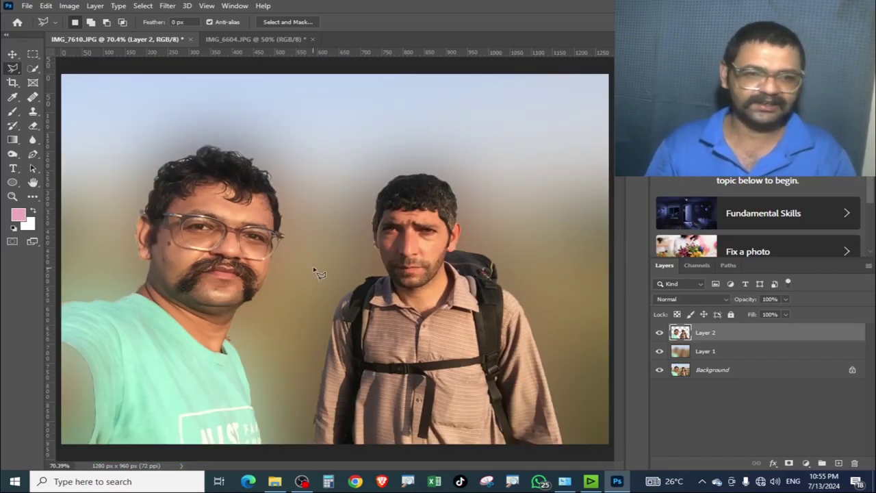
Select and clear the stray triangle of background just left of his ear.
key(ctrl+plus)
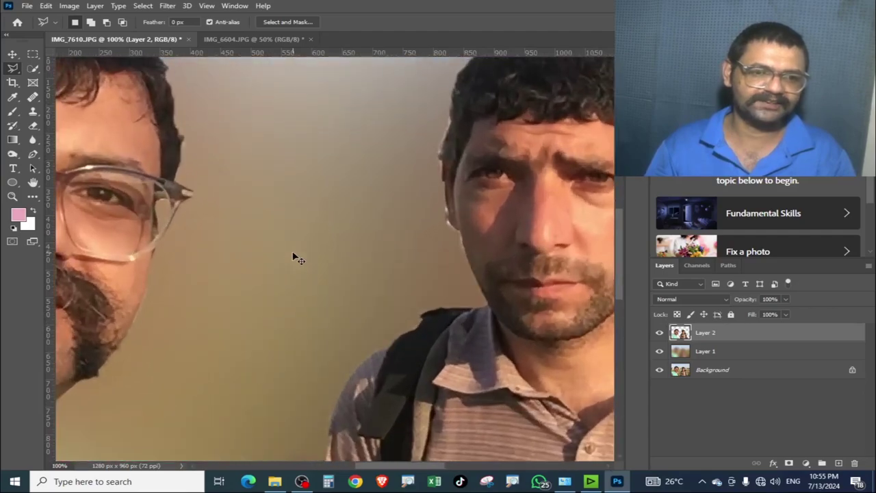
key(ctrl+plus)
drag(294, 257, 576, 276)
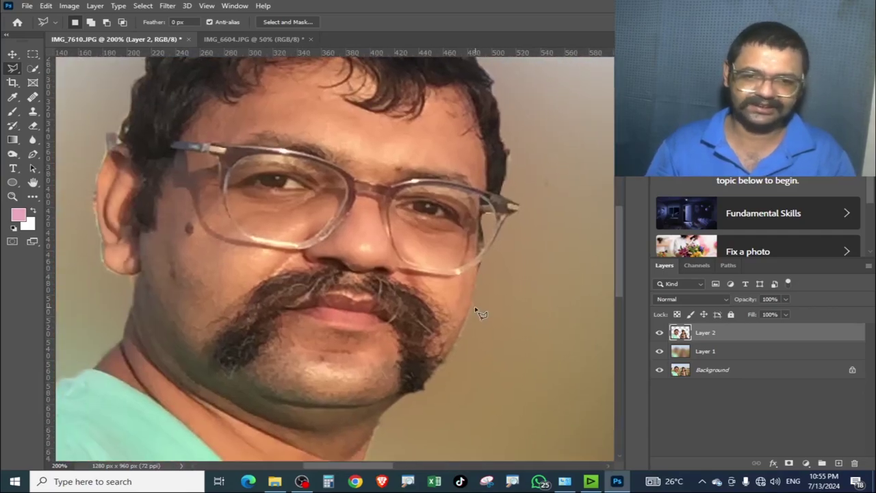
drag(305, 216, 497, 326)
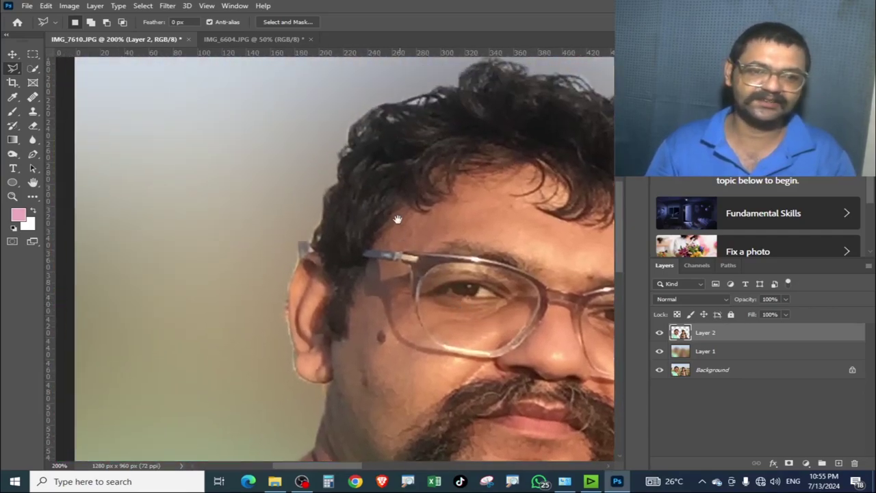
click(311, 249)
click(281, 262)
click(288, 219)
click(311, 250)
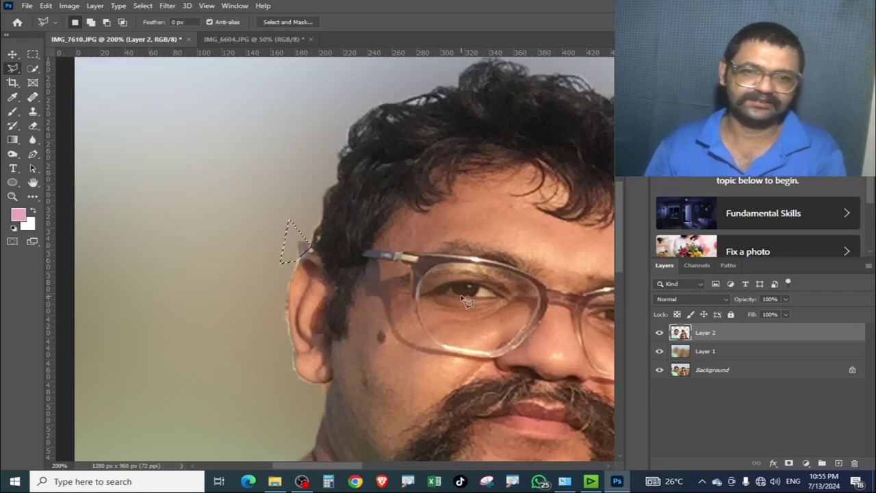
key(ctrl+0)
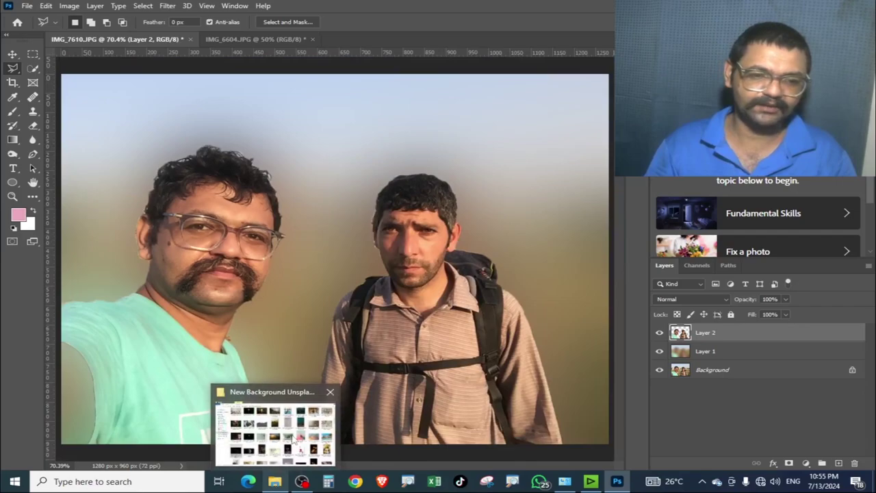
Drag the poolside house photo in beneath Layer 2 and scale it up to fill the canvas.
click(293, 438)
mouse_move(808, 250)
mouse_down()
mouse_move(334, 226)
mouse_move(344, 230)
mouse_up()
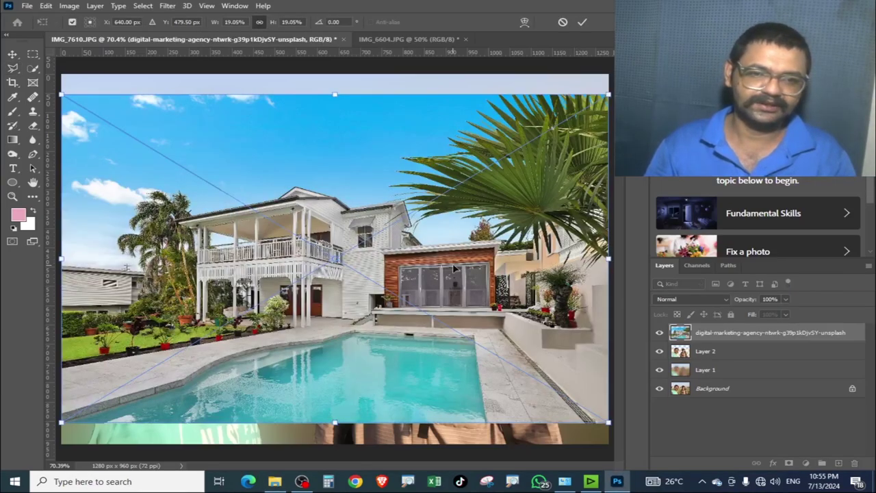
drag(742, 334, 722, 363)
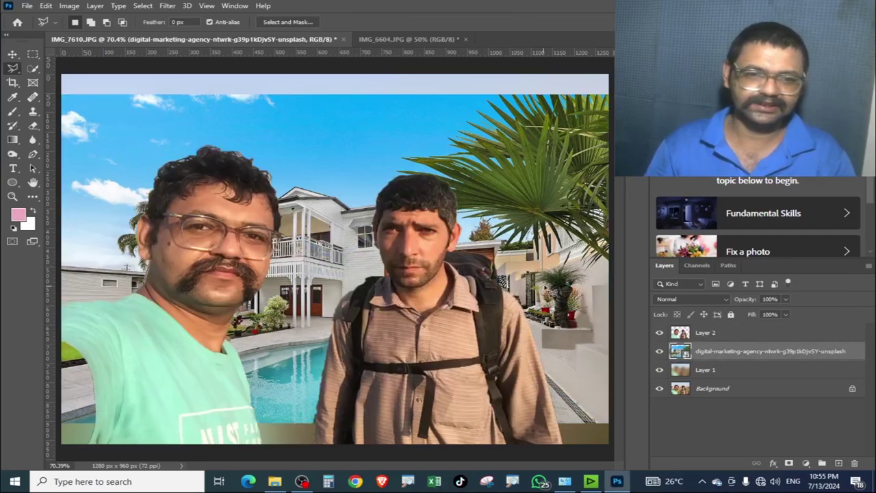
key(v)
key(ctrl+t)
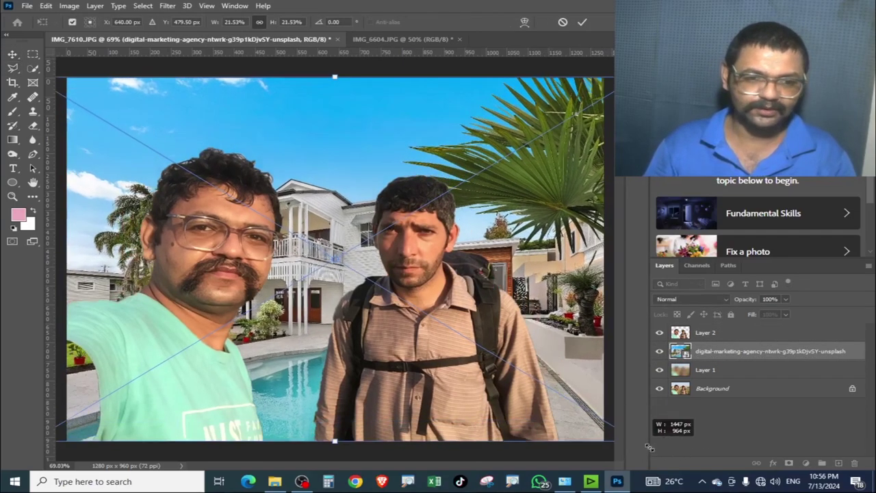
drag(603, 421, 712, 373)
key(Return)
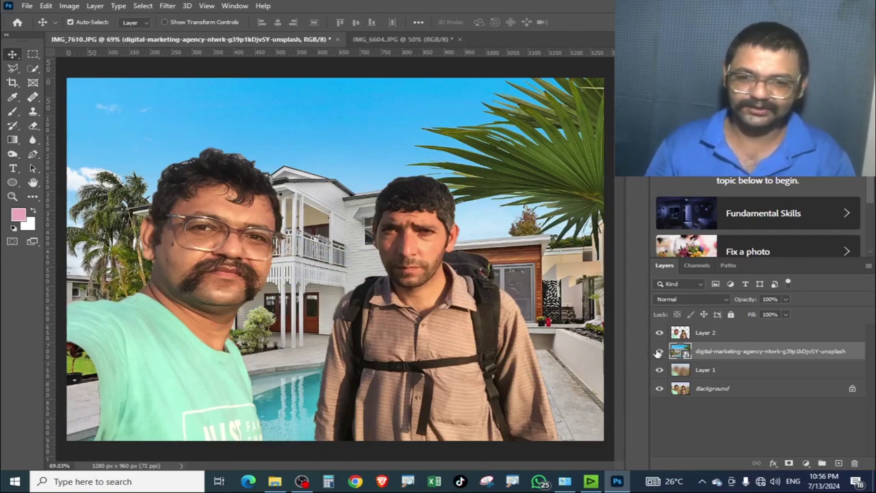
Hide the pool photo layer and blurred Layer 1, revealing the original grassy field.
click(659, 351)
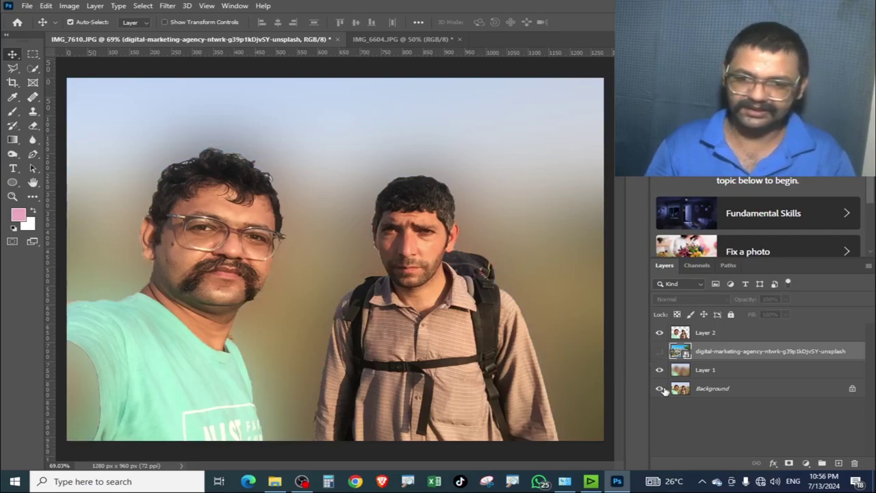
click(659, 351)
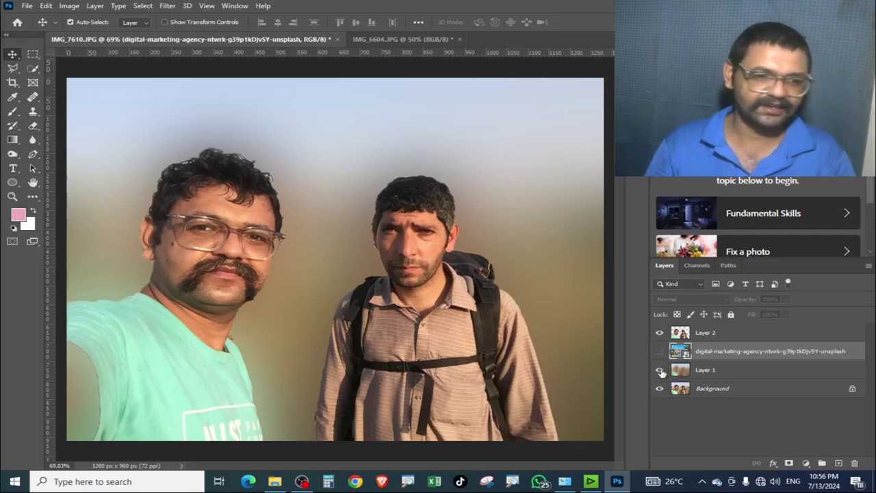
click(660, 370)
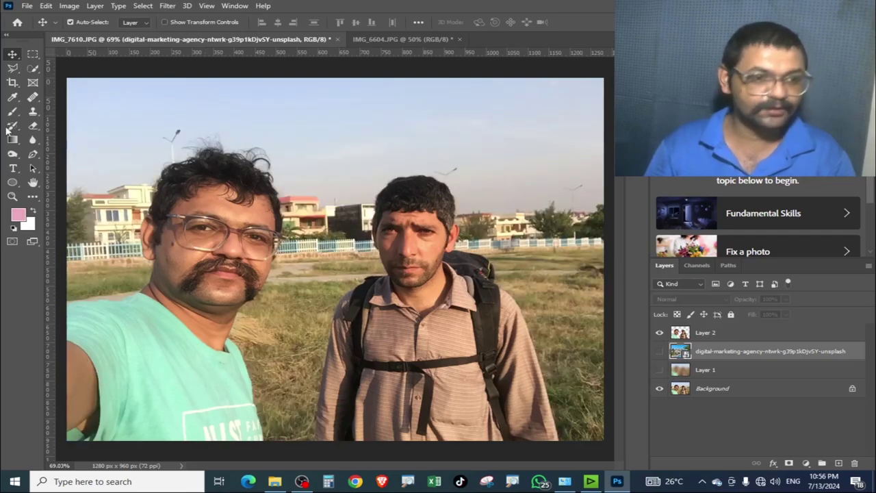
key(l)
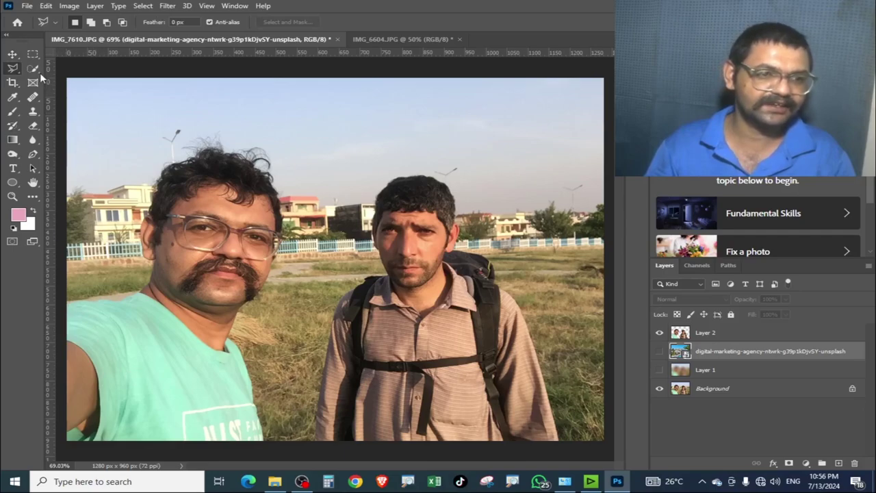
click(32, 69)
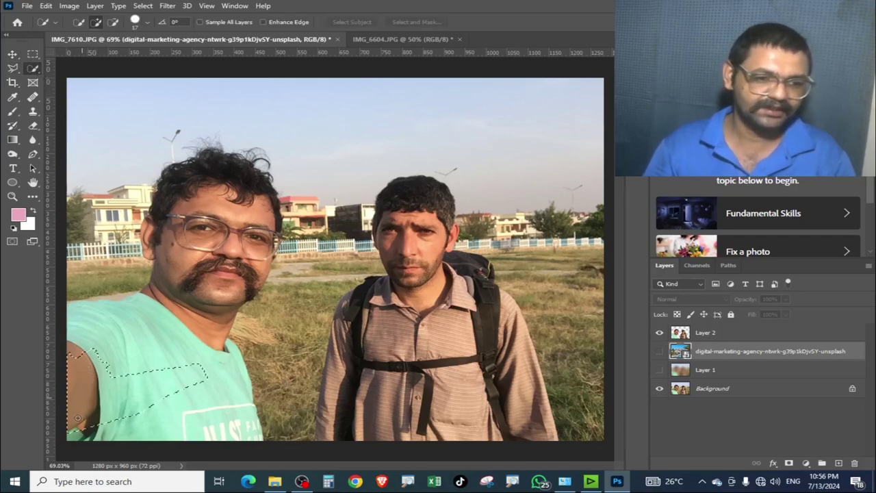
Add the shirt area with Quick Selection and subtract the region beside the arm.
drag(85, 387, 72, 399)
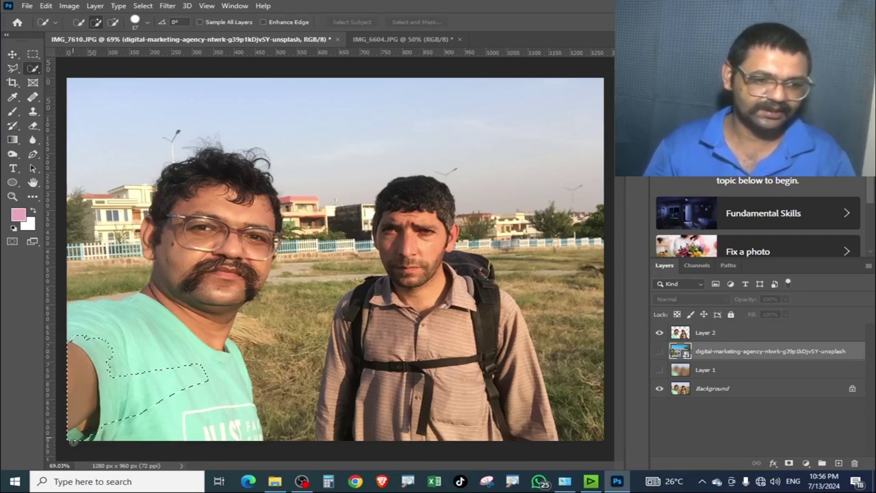
click(113, 22)
mouse_move(160, 370)
mouse_down()
mouse_move(157, 418)
mouse_move(79, 335)
mouse_move(112, 391)
mouse_up()
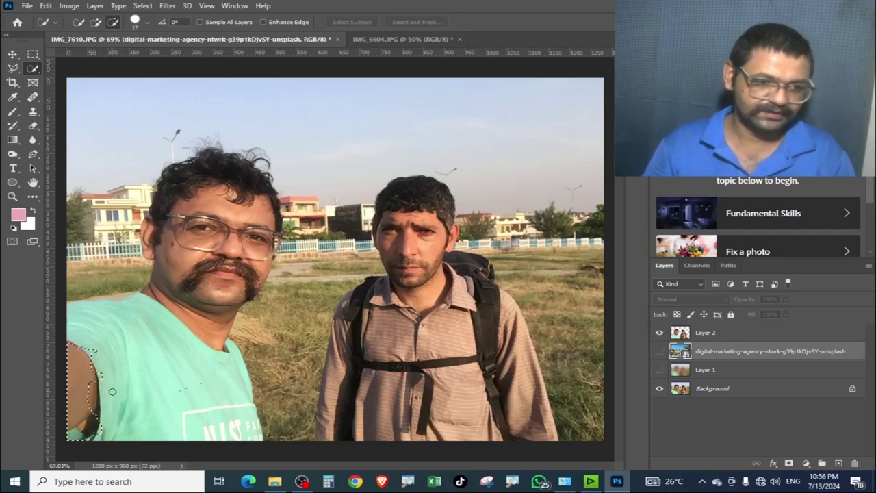
At 200% zoom, lasso-trace an outline along the left man's shoulder and arm edge.
key(ctrl+plus)
key(ctrl+plus)
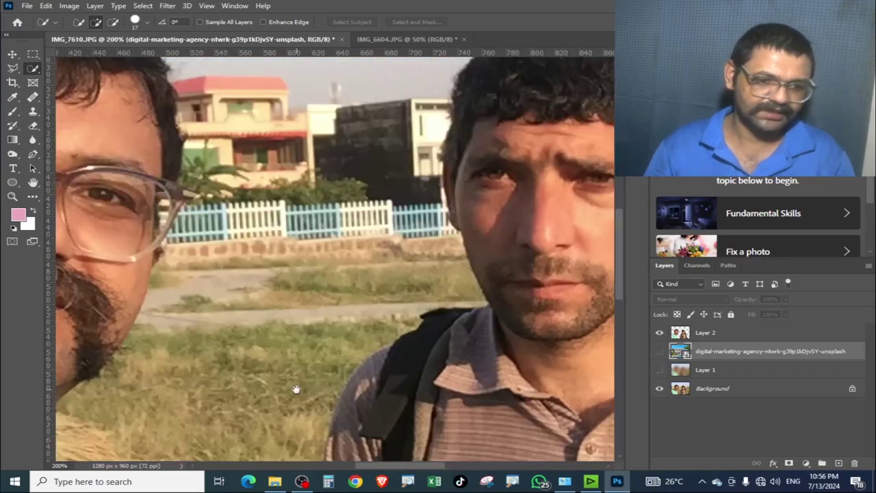
mouse_move(296, 389)
mouse_down()
mouse_move(416, 276)
mouse_move(94, 346)
mouse_up()
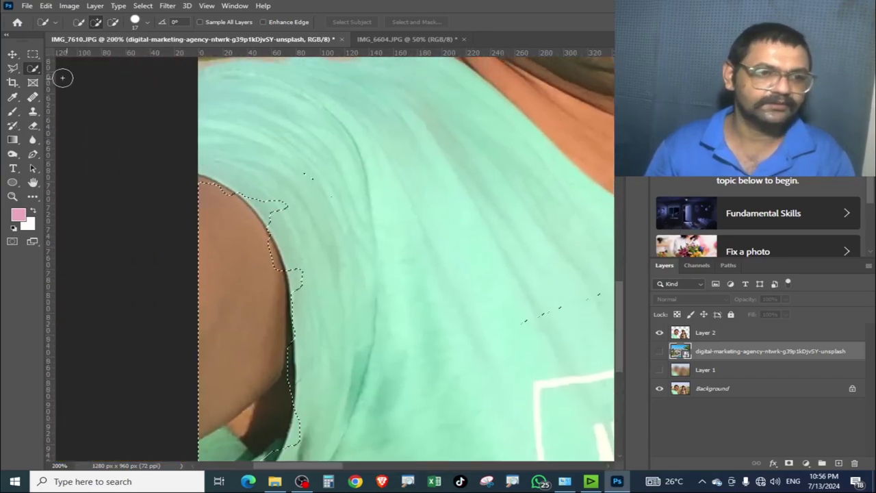
key(l)
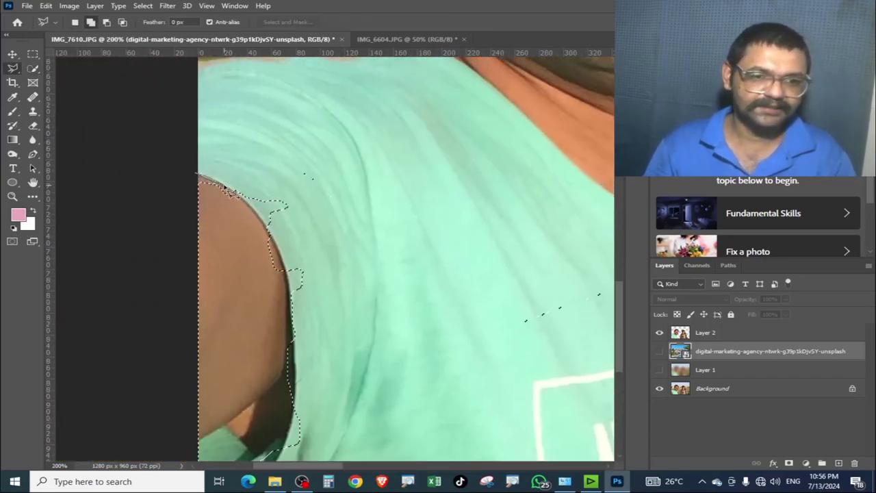
mouse_move(233, 194)
mouse_down()
mouse_move(293, 276)
mouse_move(301, 393)
mouse_move(290, 445)
mouse_move(286, 389)
mouse_up()
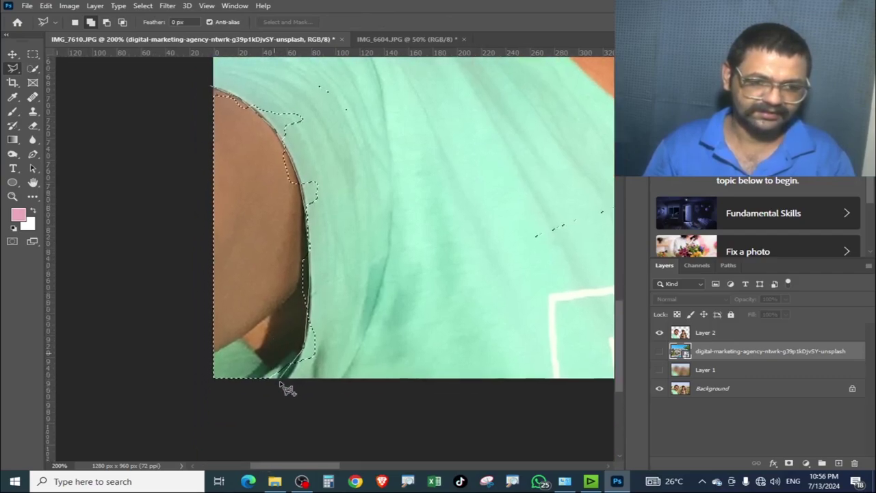
click(117, 411)
scroll(120, 308, up, 3)
double_click(133, 205)
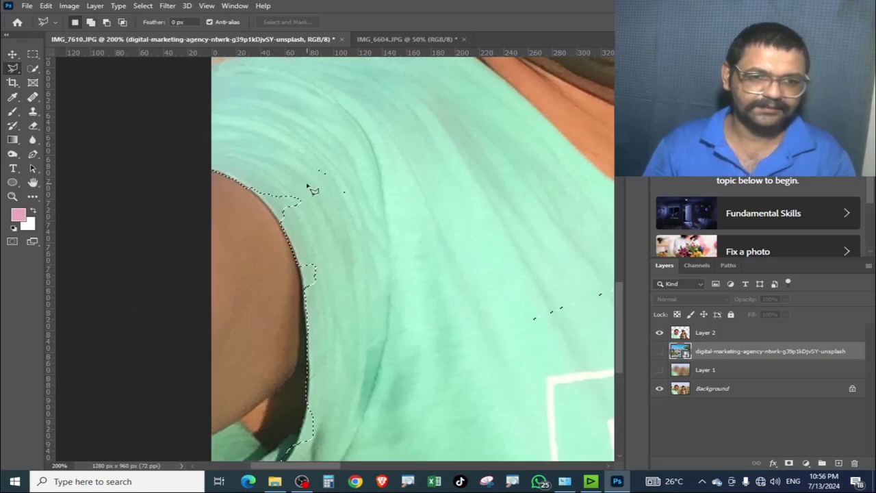
Cut a polygonal area away from the selection further down the arm edge.
alt+click(257, 193)
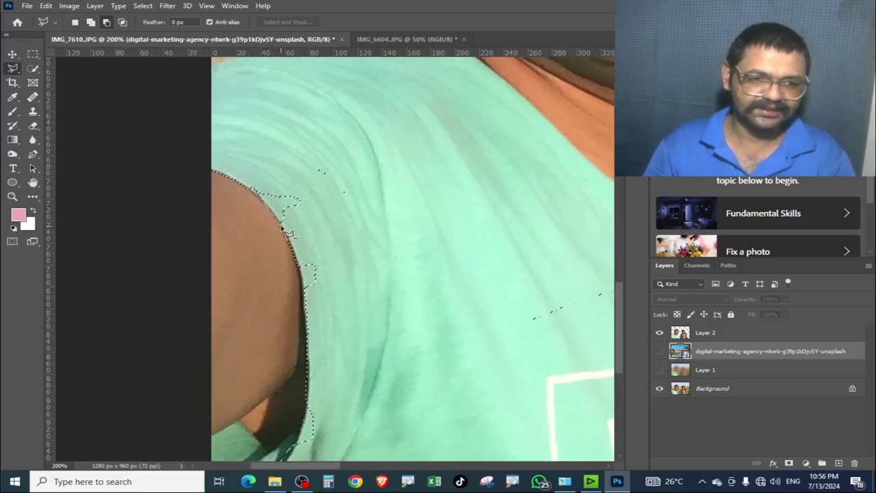
click(288, 233)
click(421, 376)
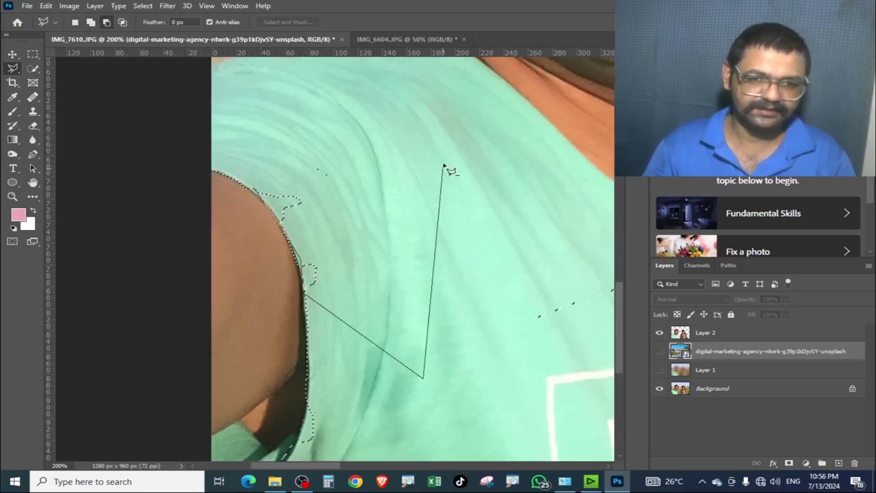
click(445, 171)
double_click(287, 264)
scroll(220, 243, right, 5)
scroll(220, 243, down, 2)
Reshape the selection with a polygon outline over the shirt.
click(215, 236)
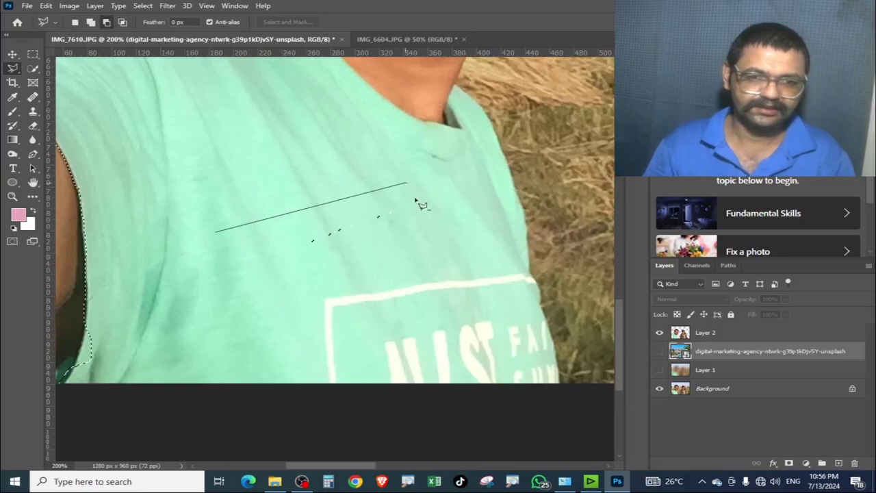
click(409, 190)
click(417, 239)
click(254, 313)
click(211, 231)
Add a polygonal outline along the arm edge below the existing selection.
drag(203, 304, 339, 309)
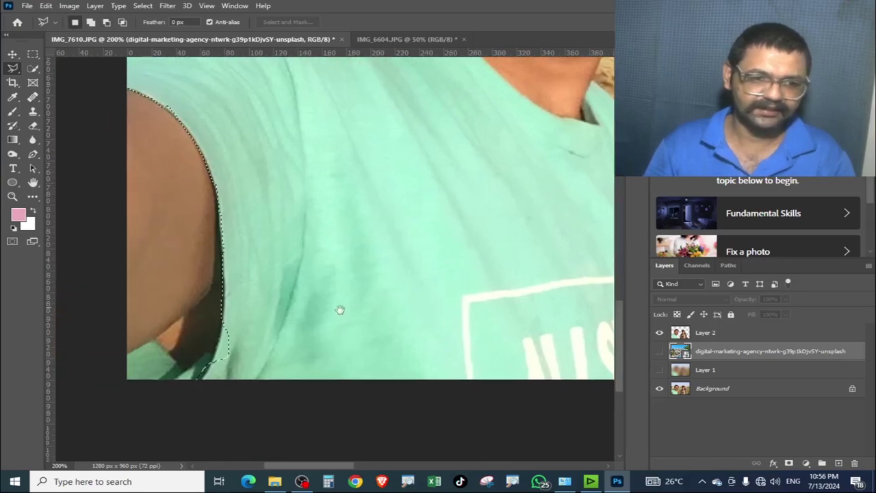
shift+click(222, 325)
click(228, 351)
click(200, 380)
click(271, 390)
click(276, 373)
key(Return)
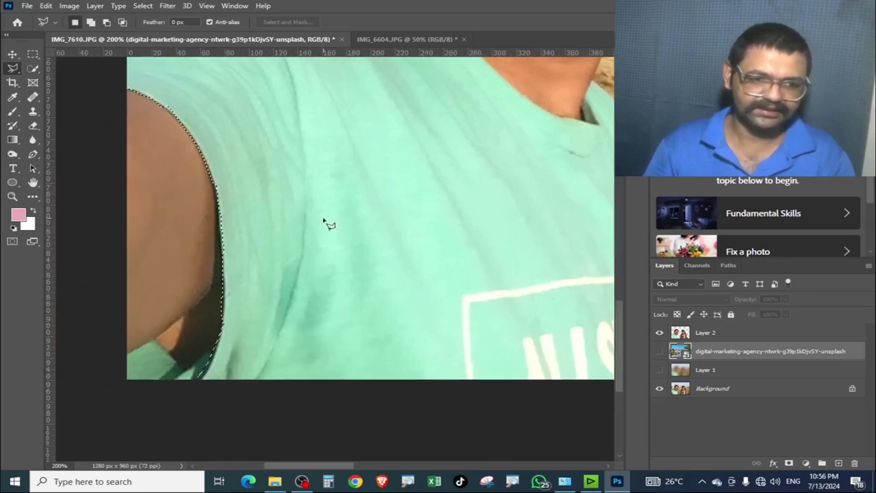
key(ctrl+0)
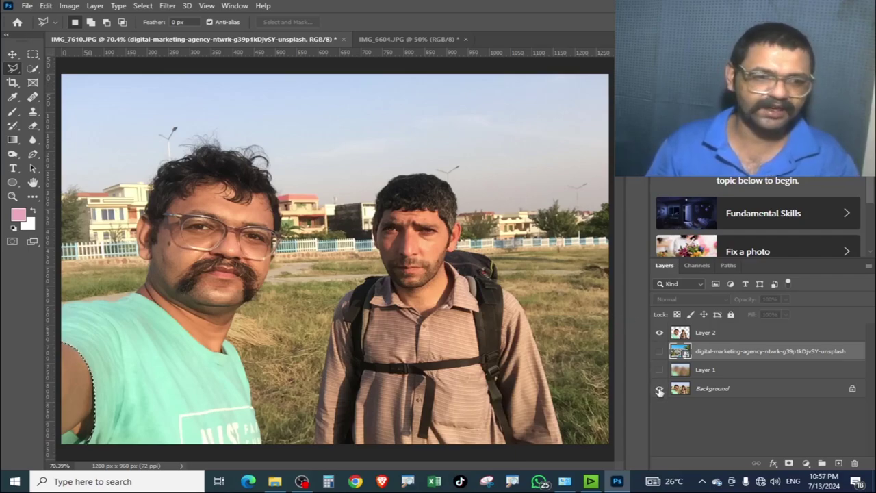
click(659, 389)
drag(87, 378, 101, 424)
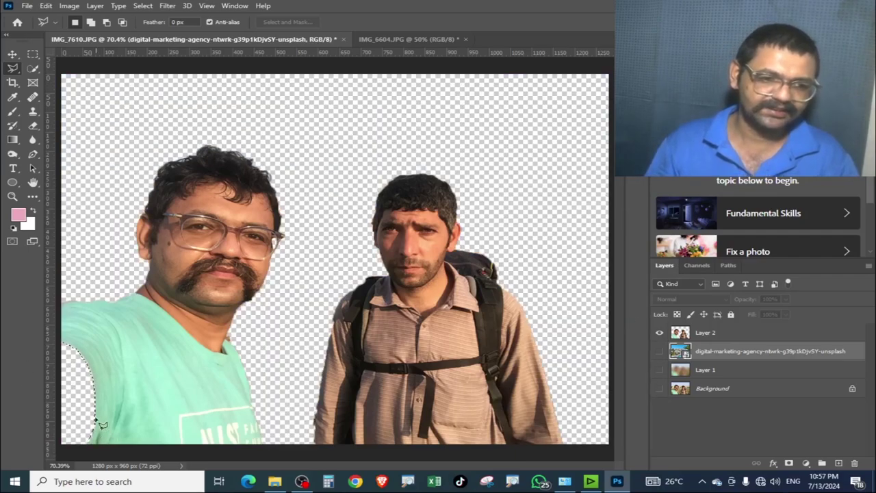
click(659, 389)
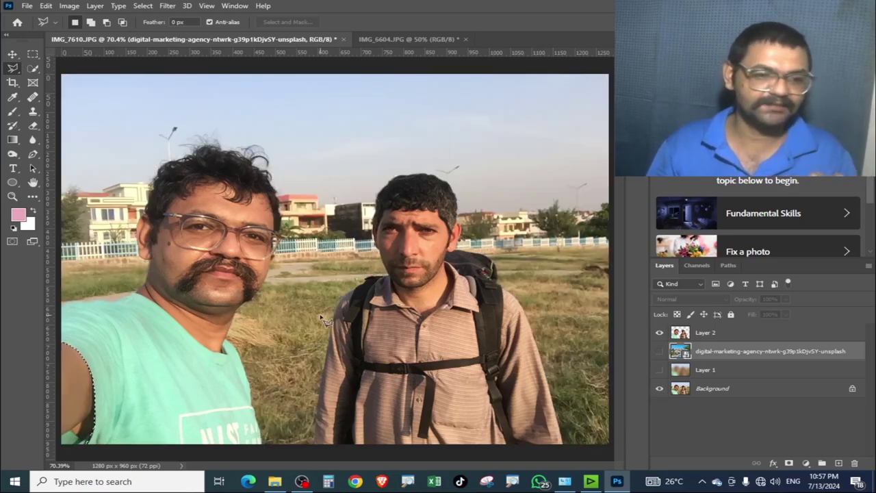
click(681, 393)
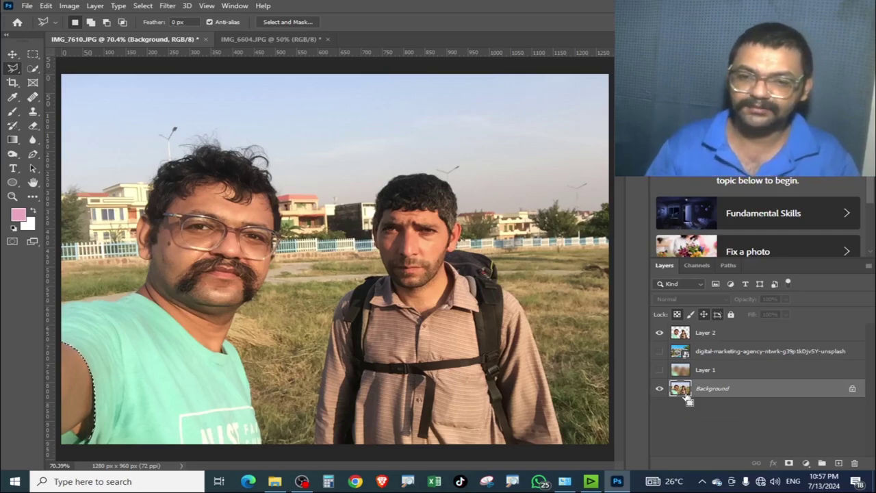
Copy the arm selection to Layer 3, show the house layer, and place Layer 3 below Layer 2.
key(ctrl+j)
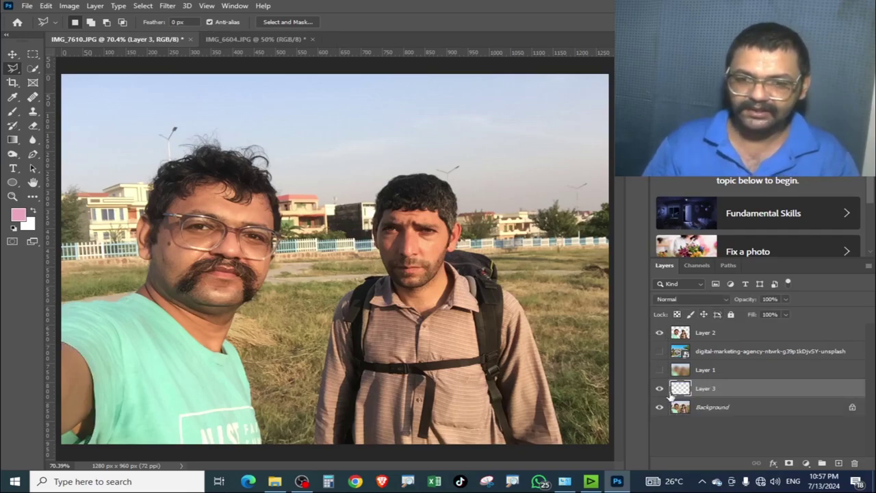
click(660, 389)
click(659, 351)
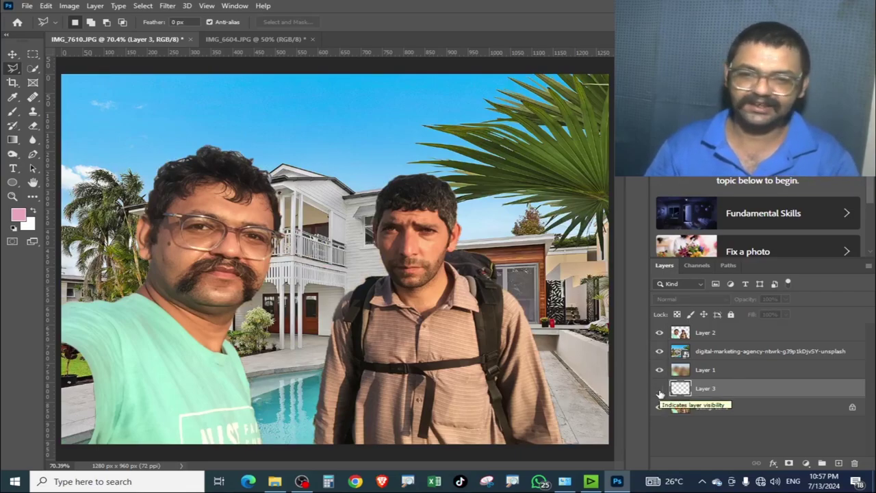
click(660, 389)
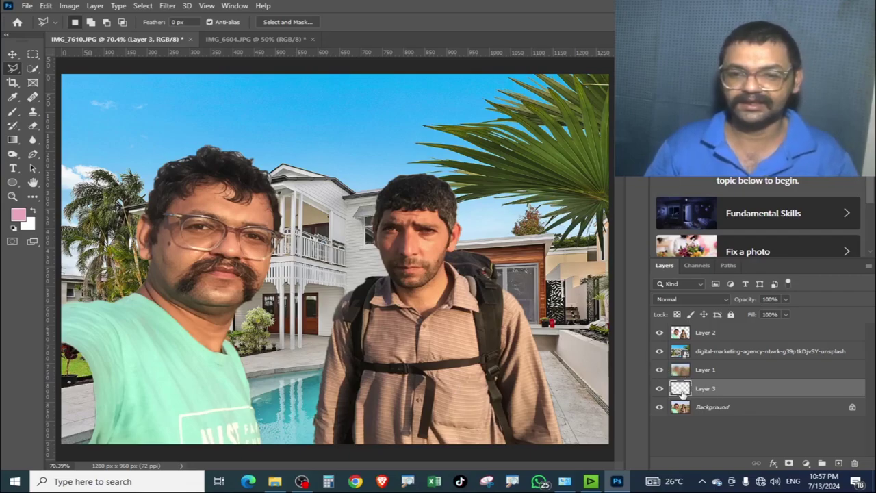
drag(682, 392, 682, 368)
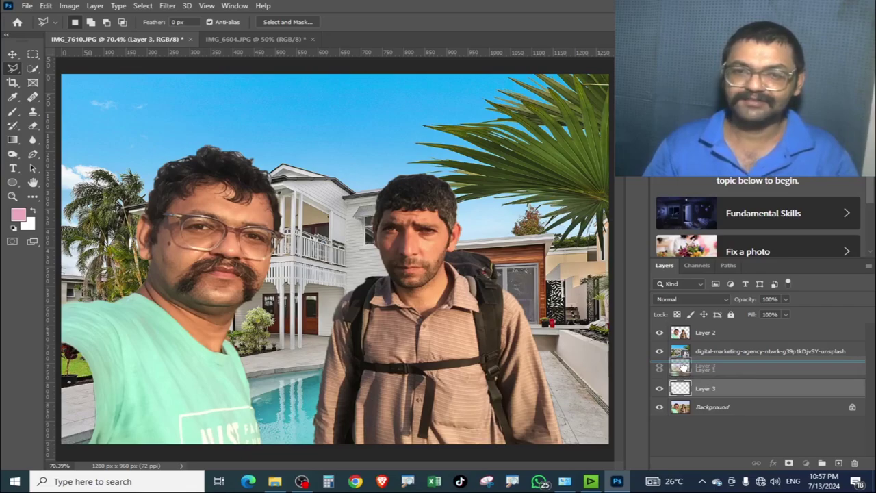
drag(683, 369, 682, 370)
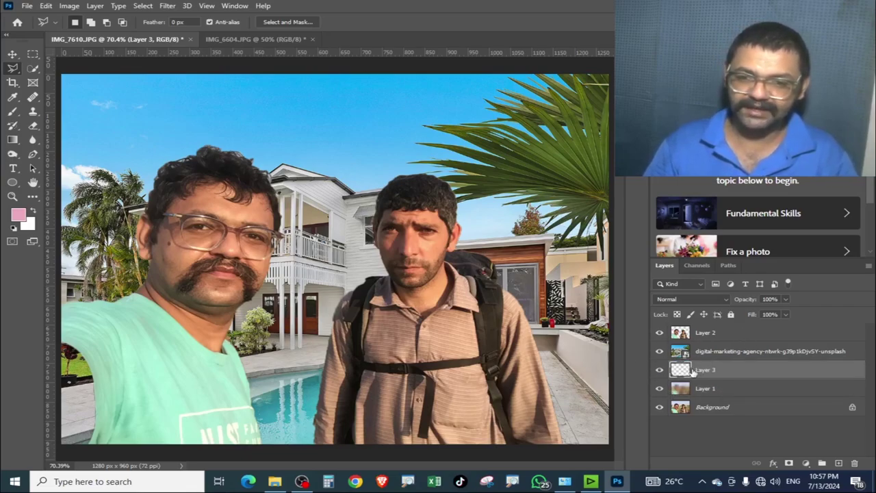
drag(692, 370, 685, 344)
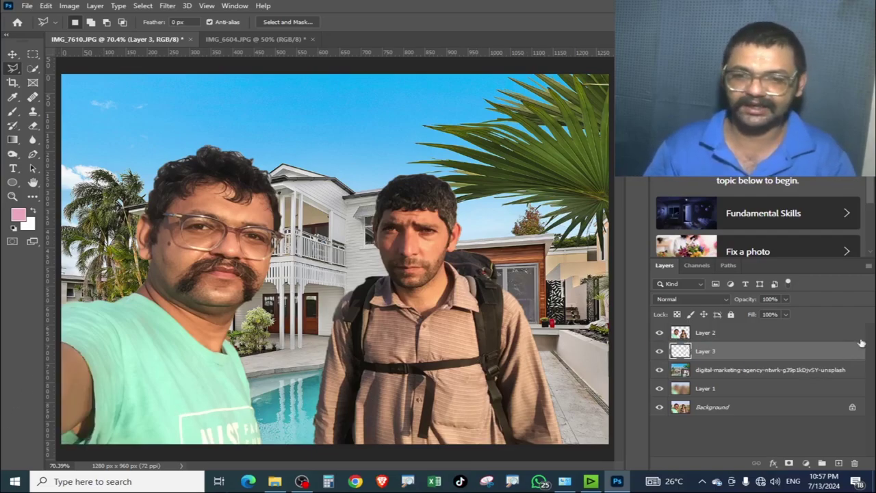
Merge Layer 3 into Layer 2, reposition the men, then delete Layer 2.
click(705, 332)
shift+click(706, 352)
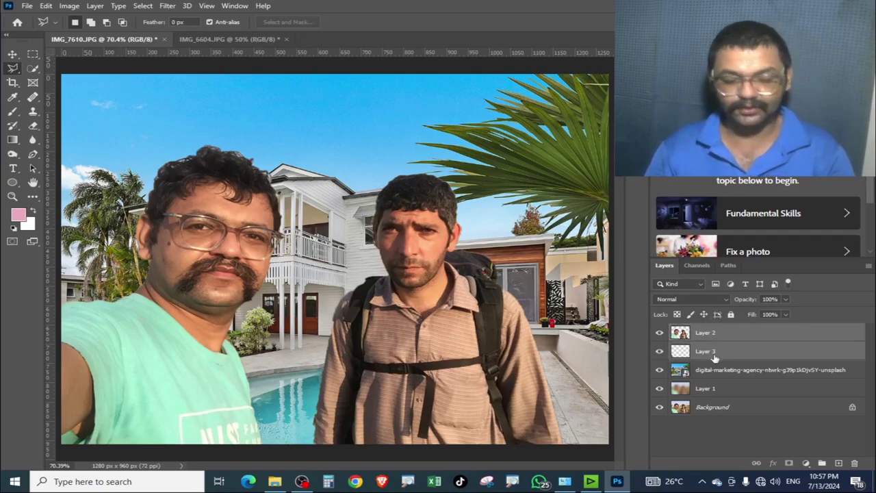
key(ctrl+e)
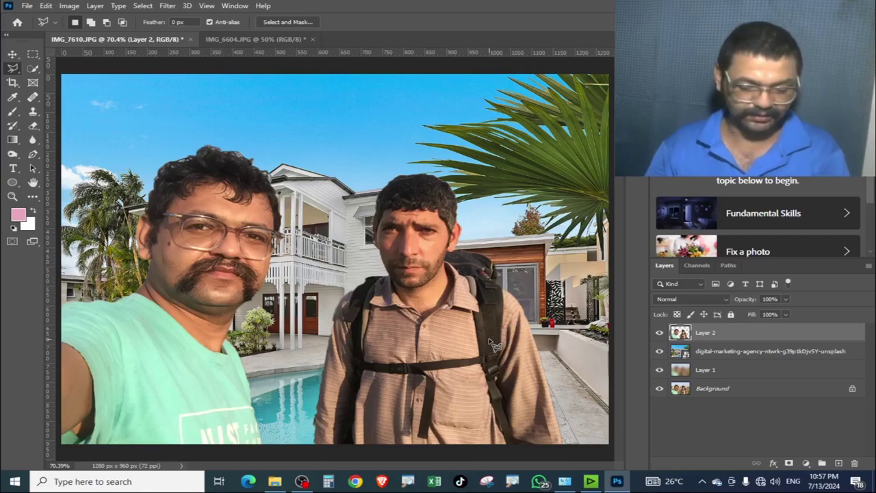
key(v)
drag(469, 345, 509, 323)
drag(414, 331, 438, 364)
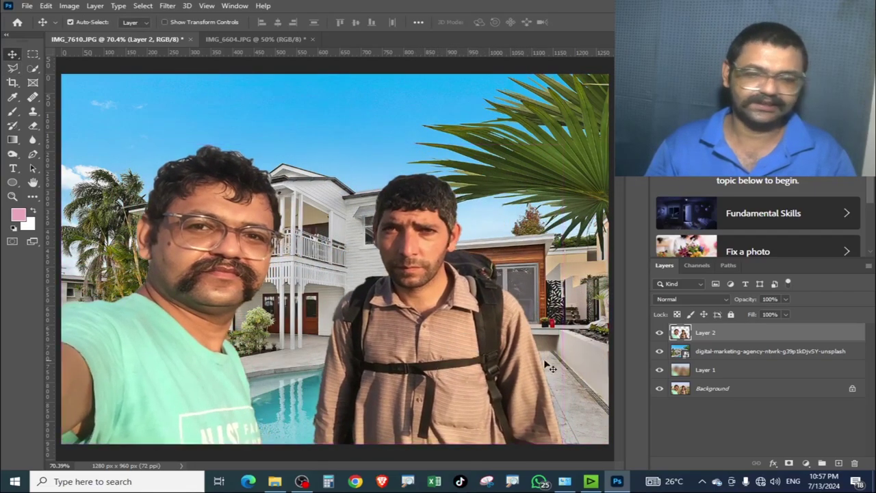
click(855, 465)
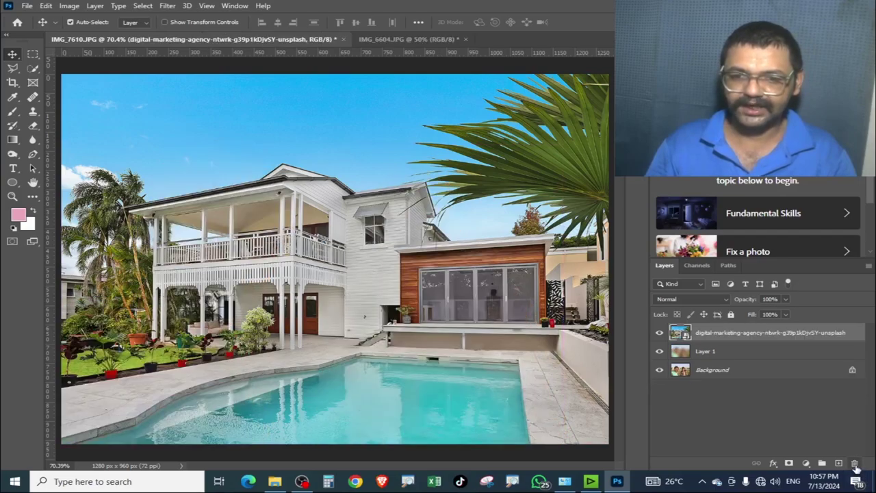
click(695, 372)
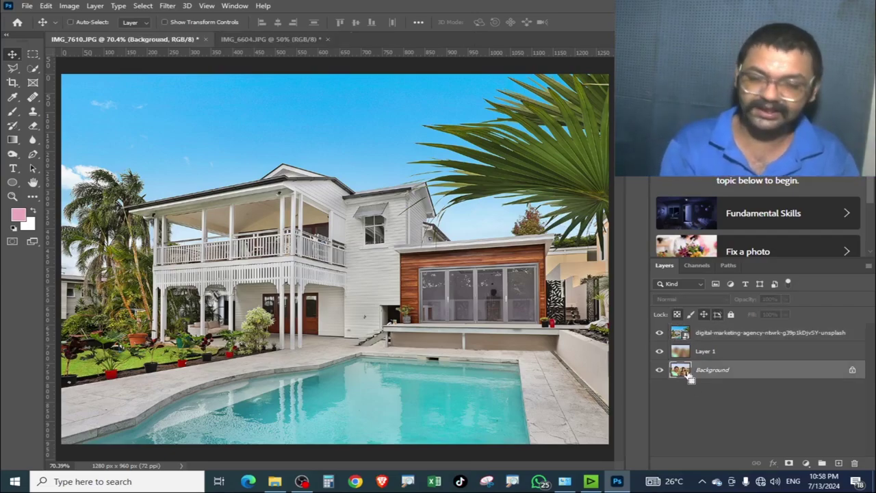
key(ctrl+j)
drag(690, 377, 691, 330)
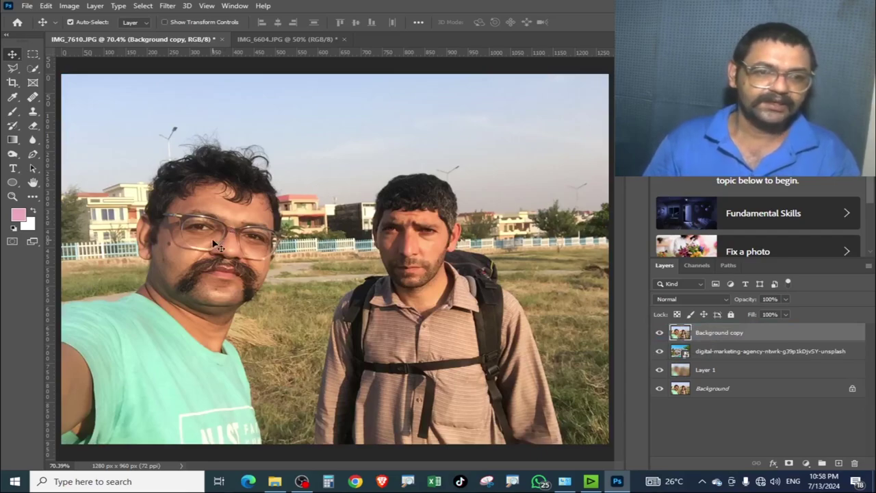
click(35, 69)
right_click(36, 68)
click(68, 69)
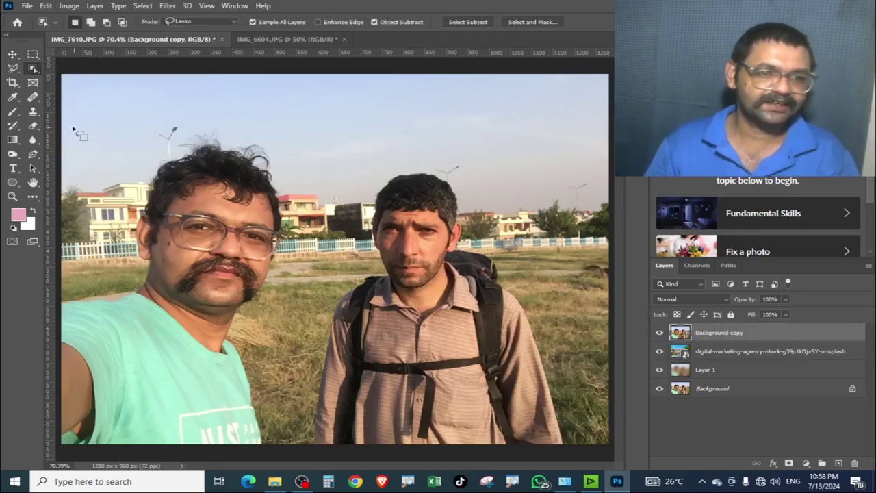
click(207, 25)
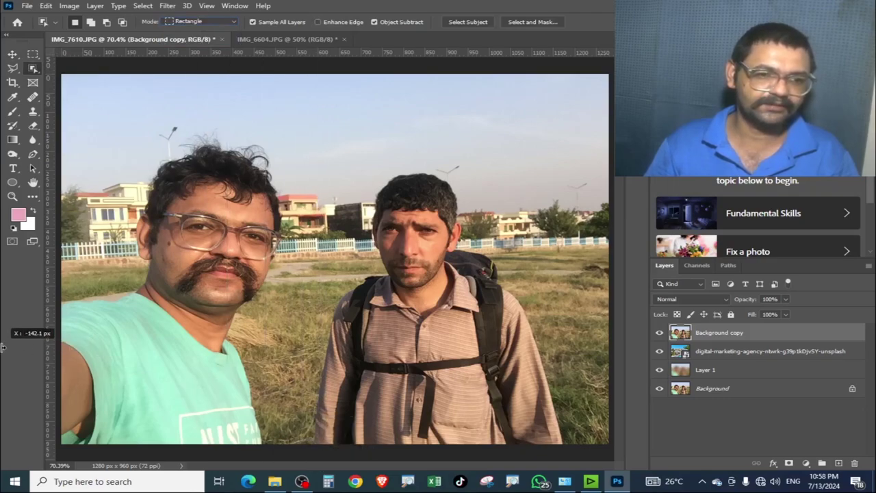
mouse_move(57, 104)
mouse_down()
mouse_move(113, 168)
mouse_move(301, 450)
mouse_up()
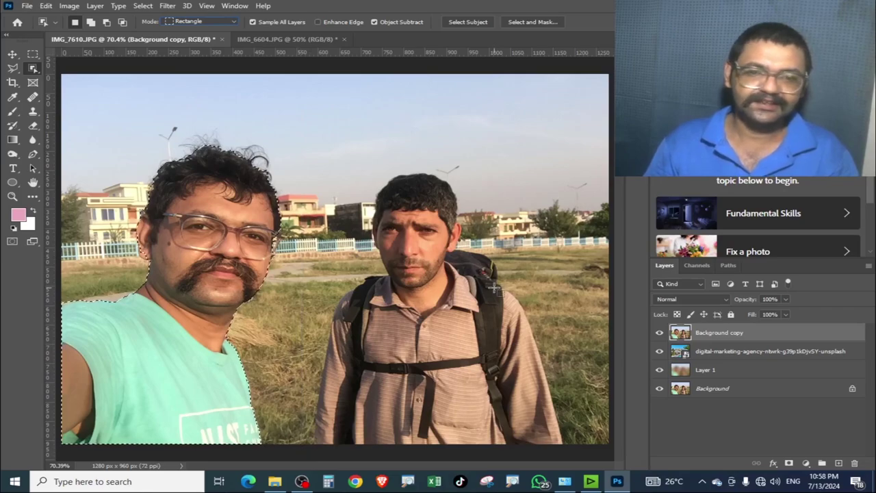
drag(326, 156, 571, 462)
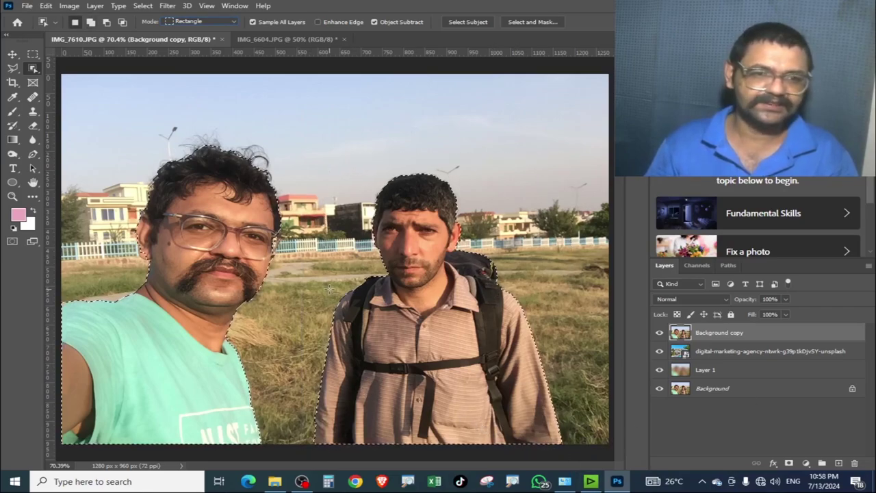
scroll(330, 289, up, 1)
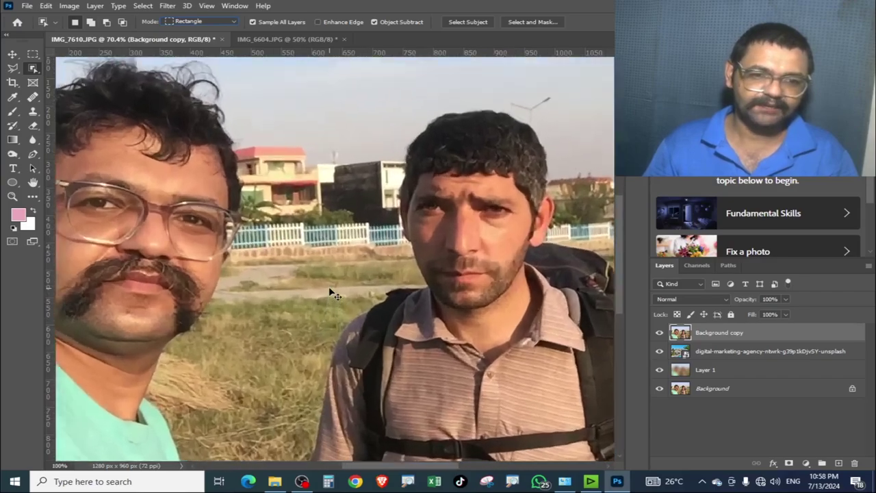
scroll(329, 293, up, 2)
scroll(328, 291, up, 1)
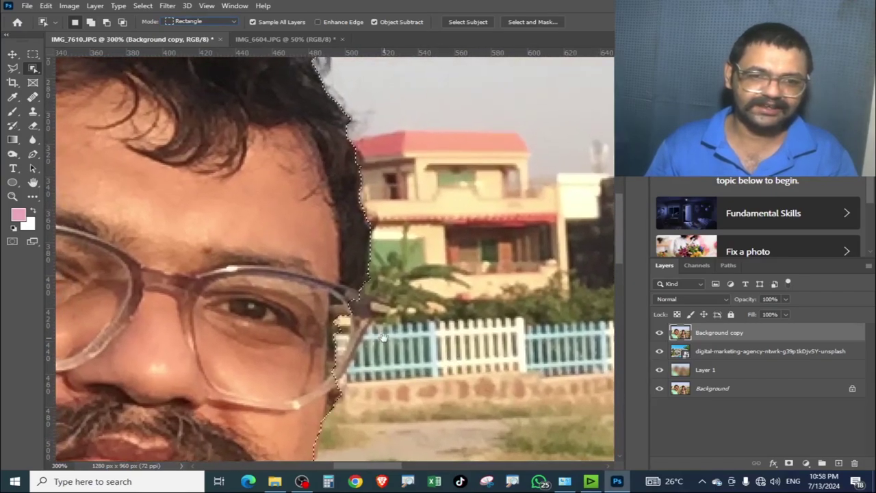
drag(383, 338, 464, 395)
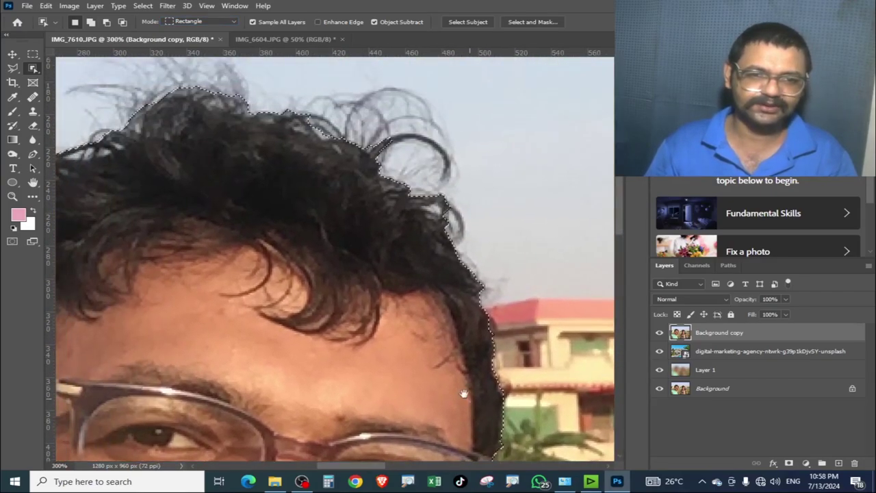
key(ctrl+0)
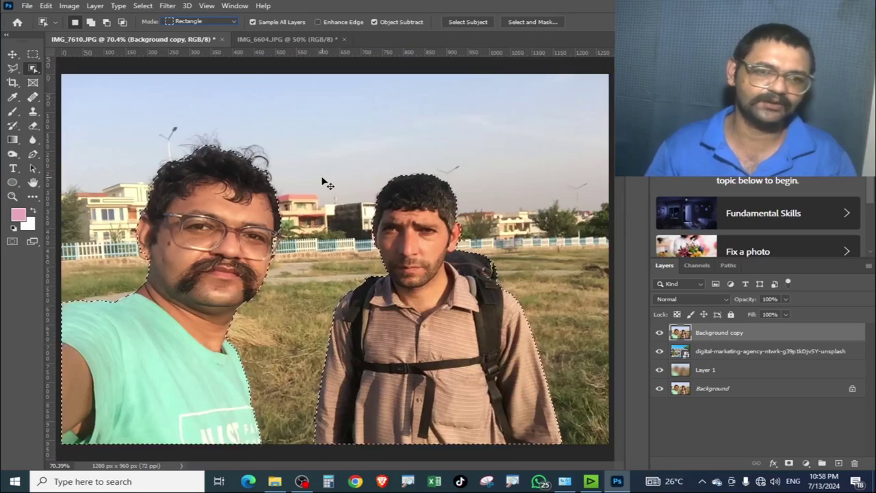
scroll(327, 183, up, 1)
scroll(327, 184, up, 1)
scroll(327, 184, up, 1)
drag(278, 183, 332, 286)
click(322, 274)
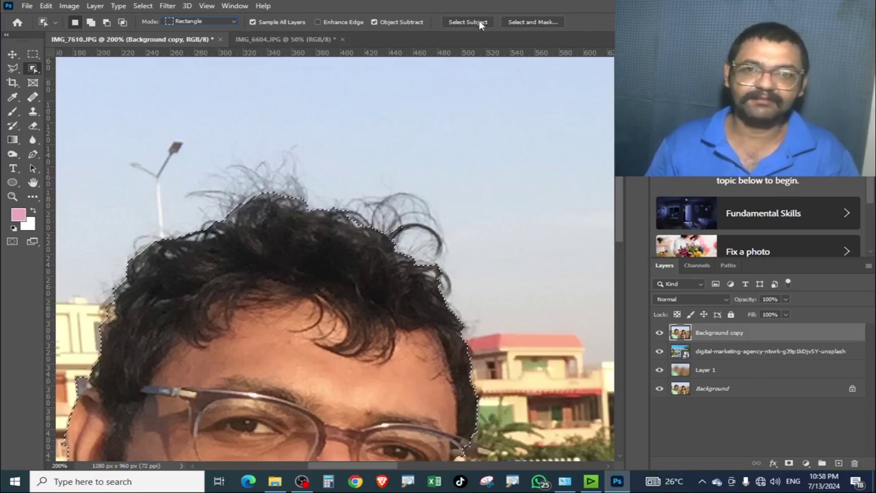
Open the selection in Select and Mask and set the overlay colour to be1515.
click(530, 22)
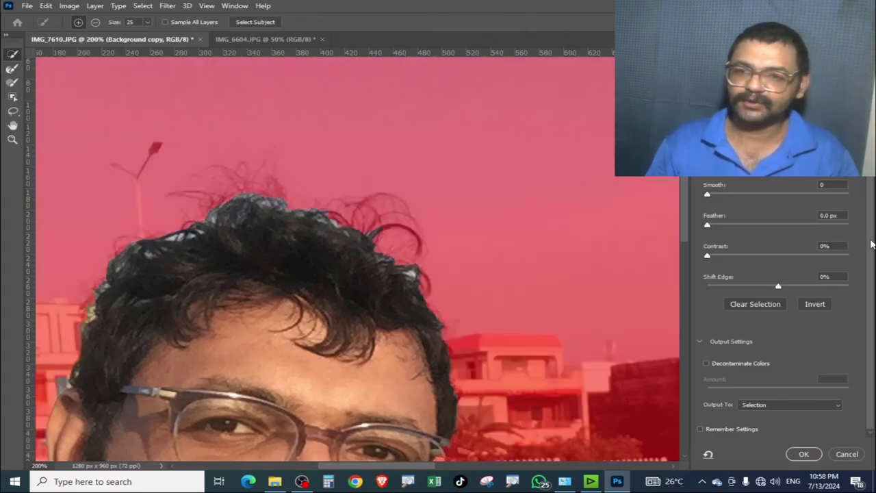
scroll(871, 244, up, 3)
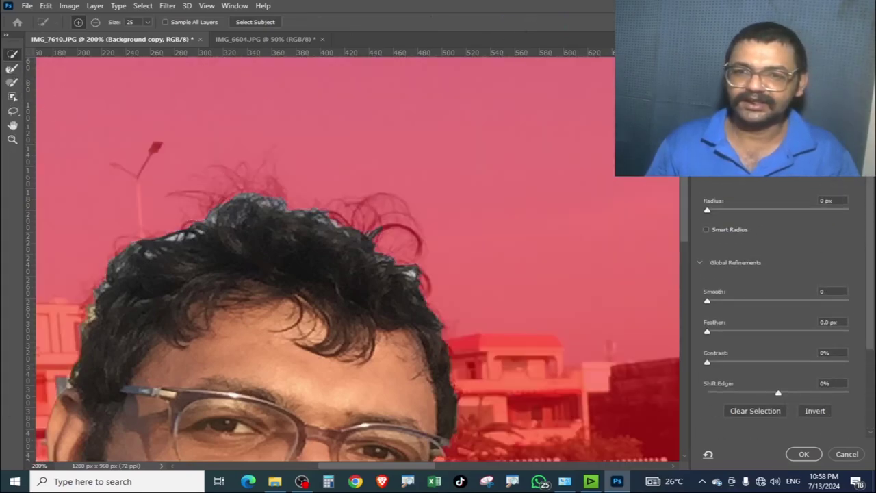
click(712, 116)
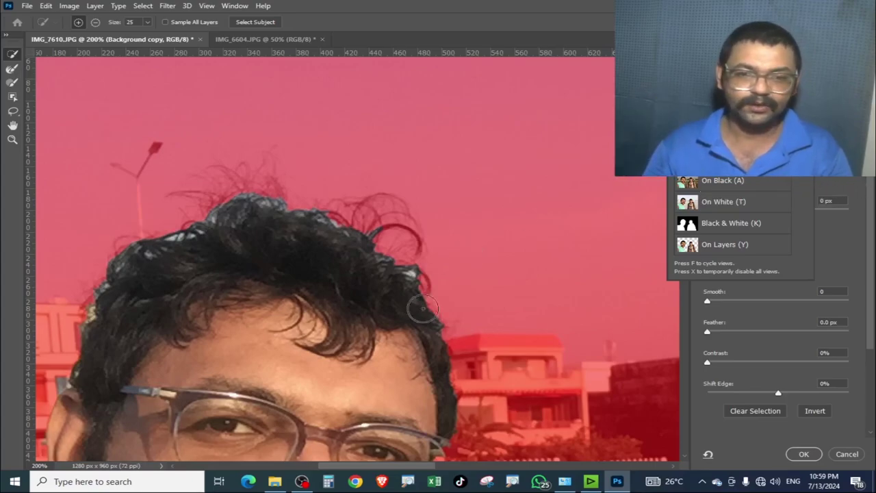
scroll(452, 236, down, 3)
scroll(425, 215, down, 1)
scroll(410, 205, down, 1)
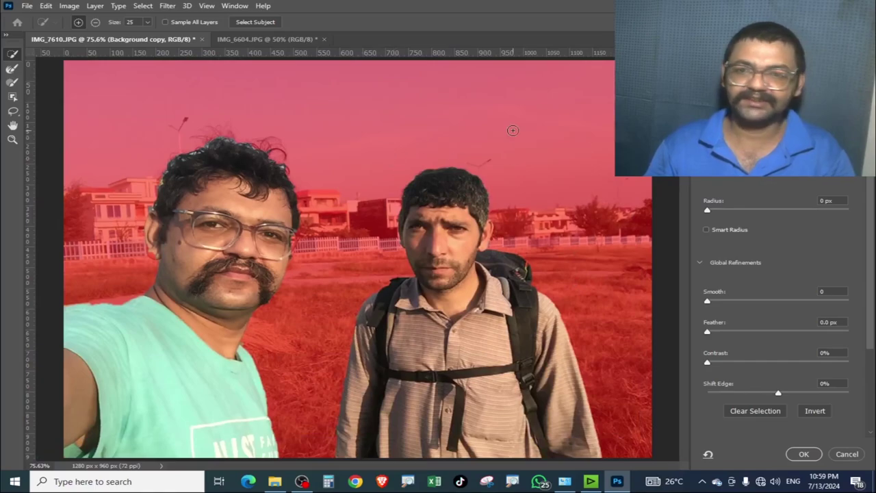
click(712, 137)
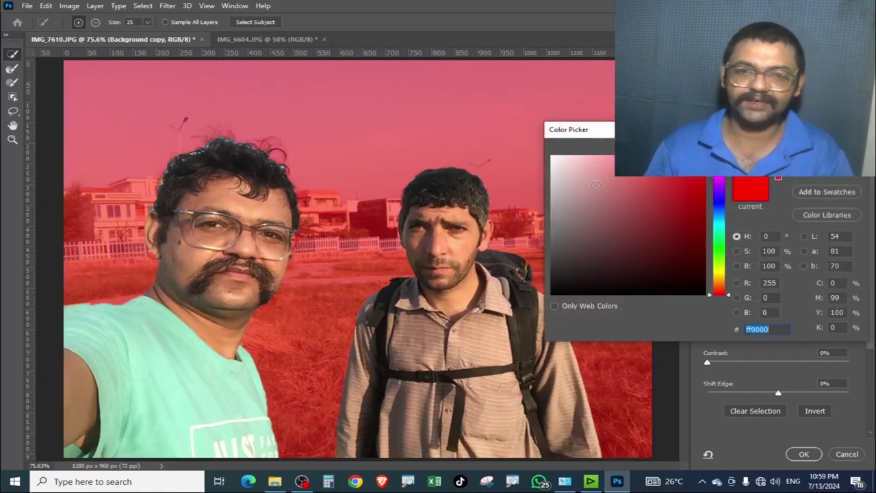
mouse_move(582, 178)
mouse_down()
mouse_move(646, 283)
mouse_move(694, 188)
mouse_up()
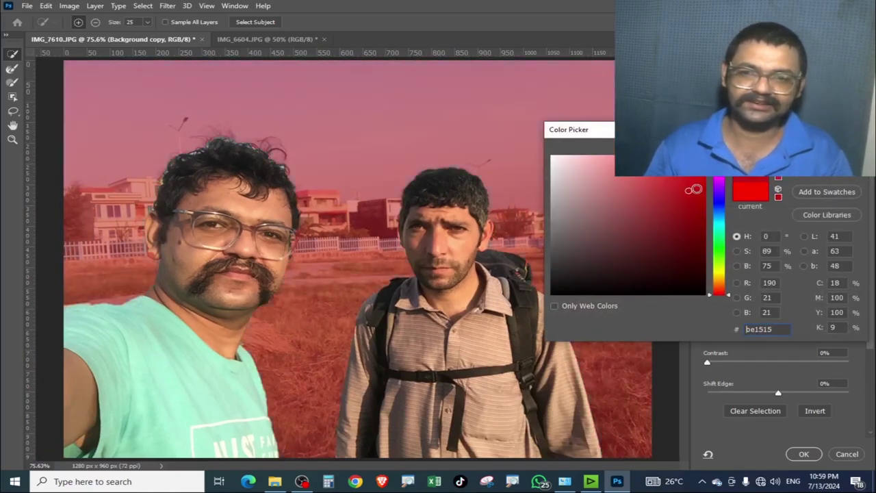
click(827, 147)
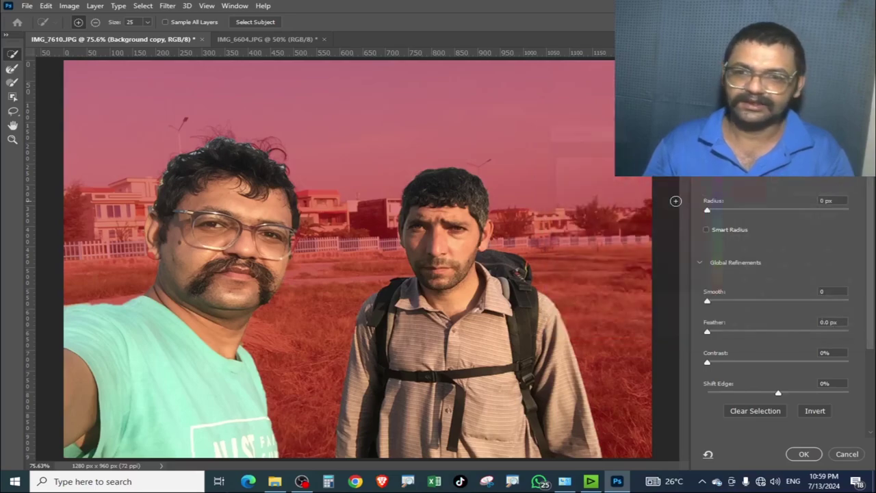
Switch the preview to Black & White, undoing an accidental stroke on the right man's mask.
click(717, 103)
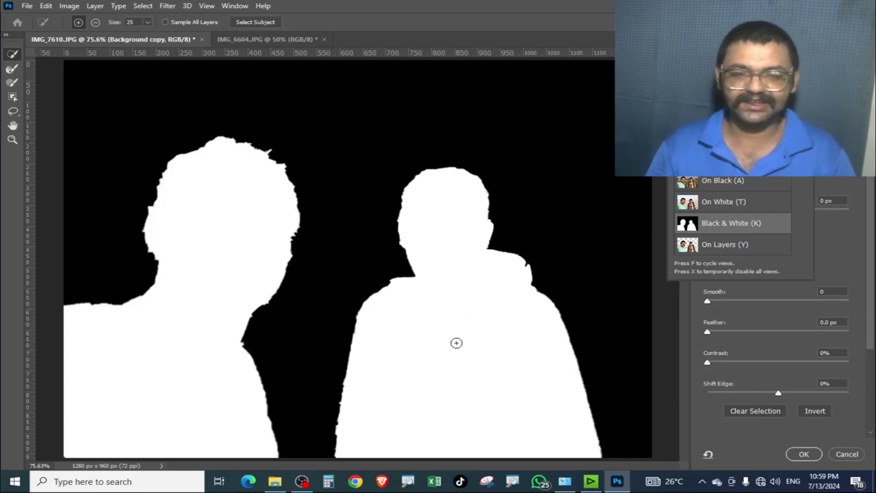
drag(476, 270, 479, 373)
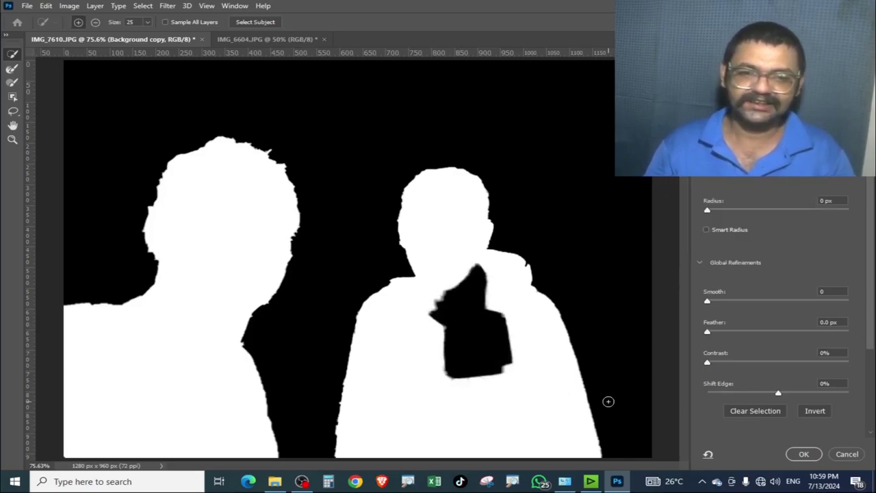
click(717, 156)
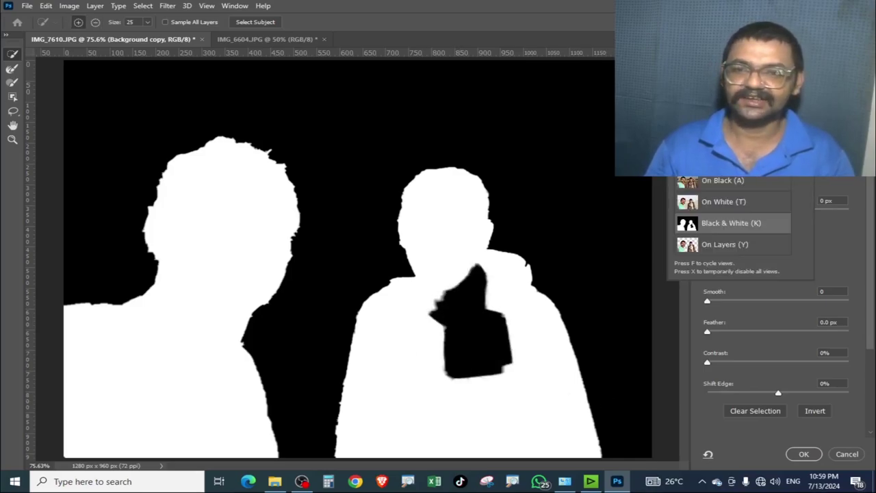
key(y)
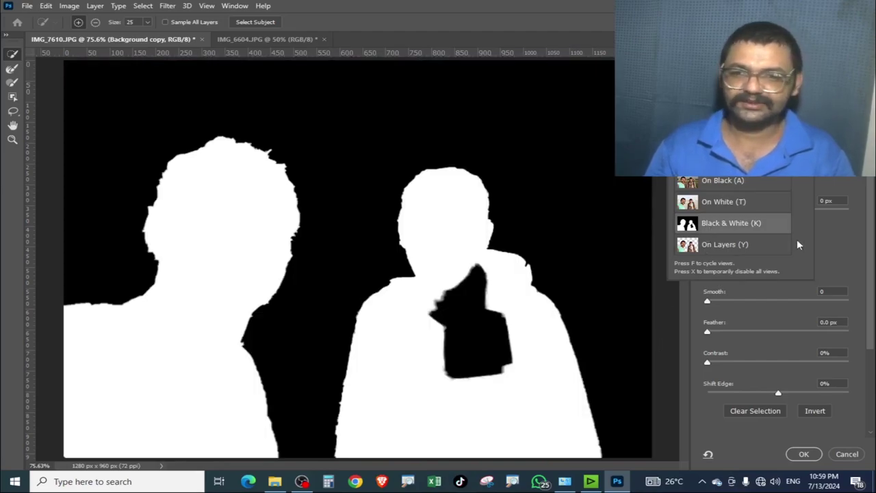
key(ctrl+z)
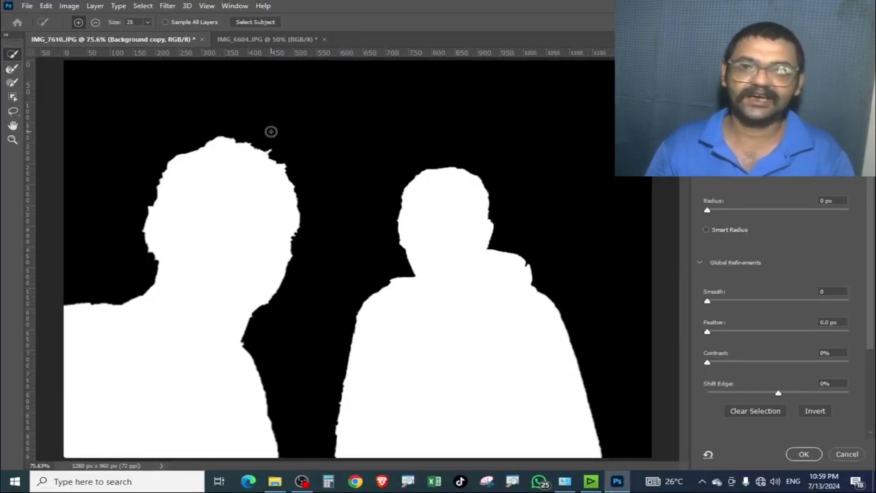
Refine the mask along the left man's curly hair edge.
key(ctrl+plus)
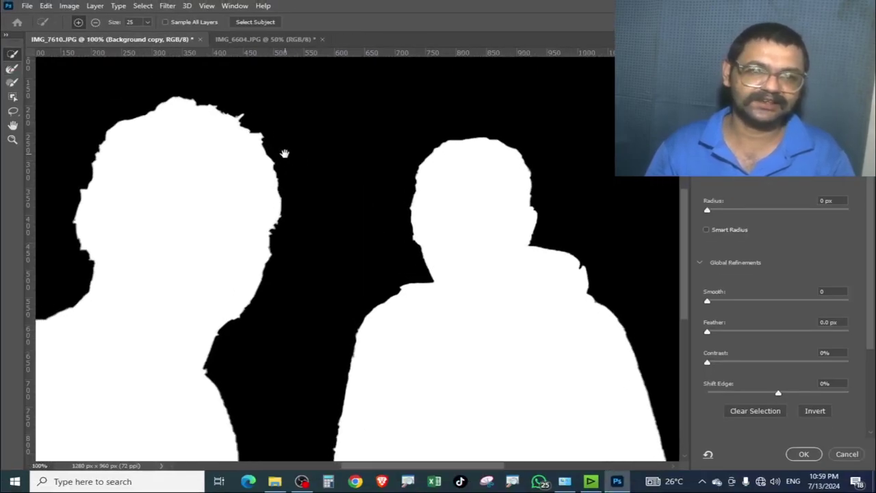
drag(284, 153, 449, 268)
key(ctrl+plus)
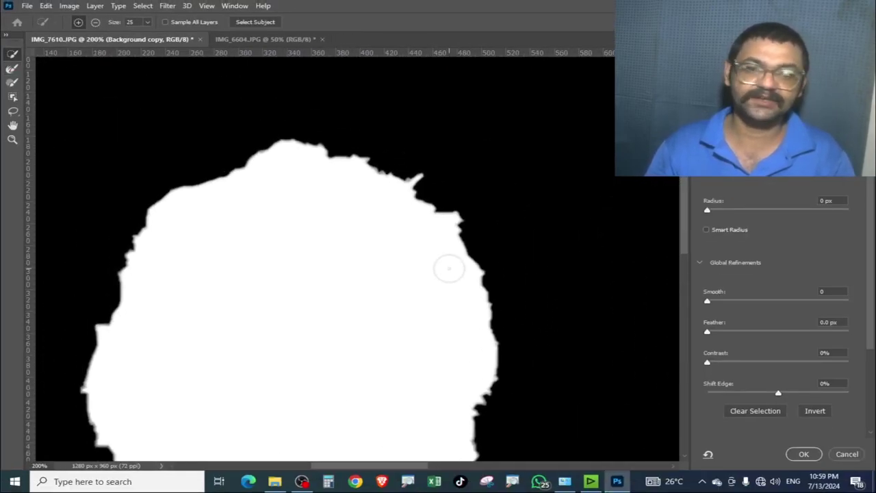
key(ctrl+minus)
drag(356, 235, 353, 257)
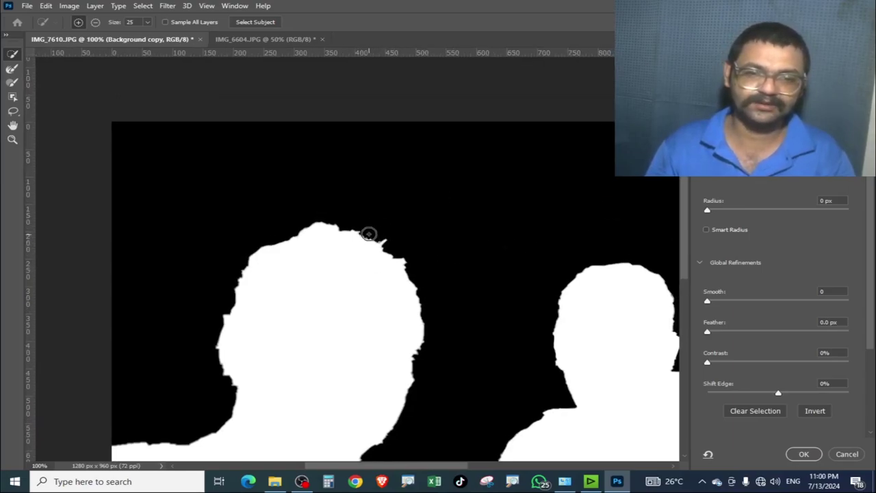
drag(368, 229, 422, 306)
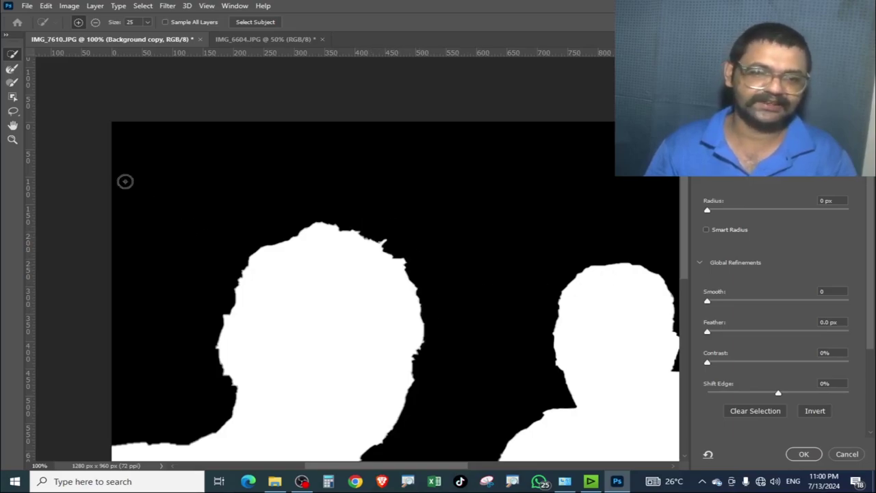
click(12, 68)
Brush fine strands at the top-right of the head into the selection and preview the cutout.
drag(369, 233, 409, 272)
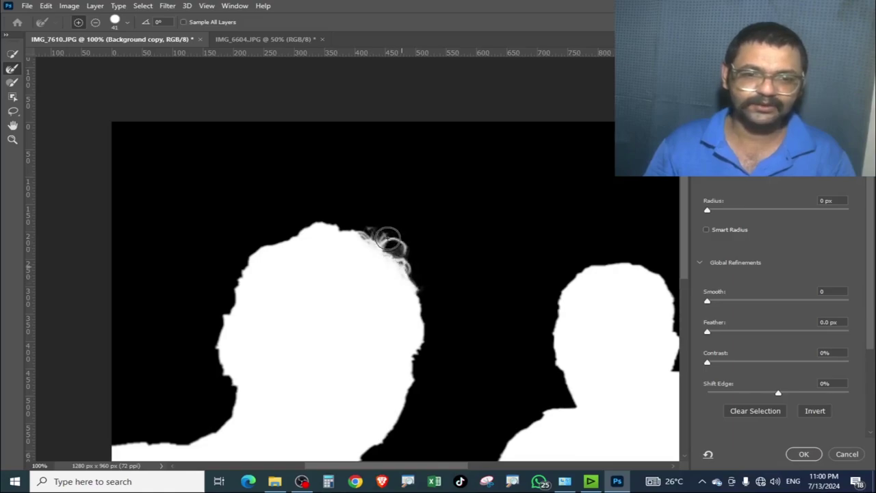
mouse_move(388, 240)
mouse_down()
mouse_move(375, 215)
mouse_move(401, 257)
mouse_move(370, 219)
mouse_up()
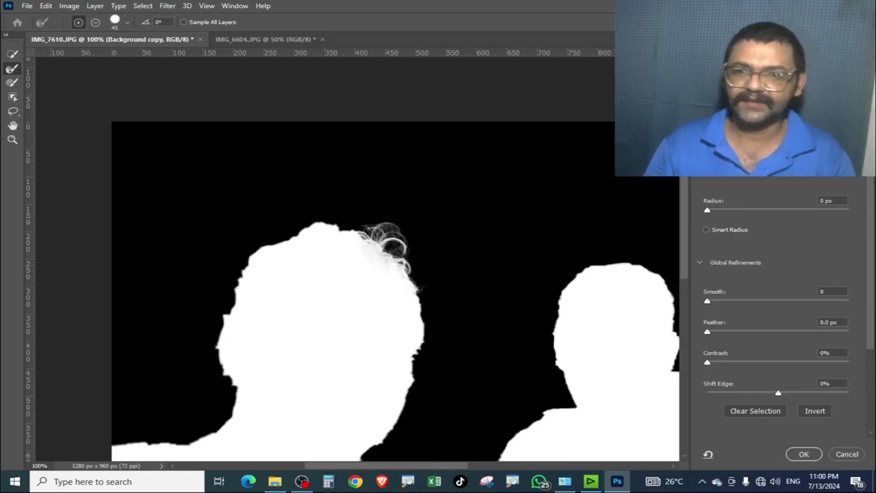
click(697, 179)
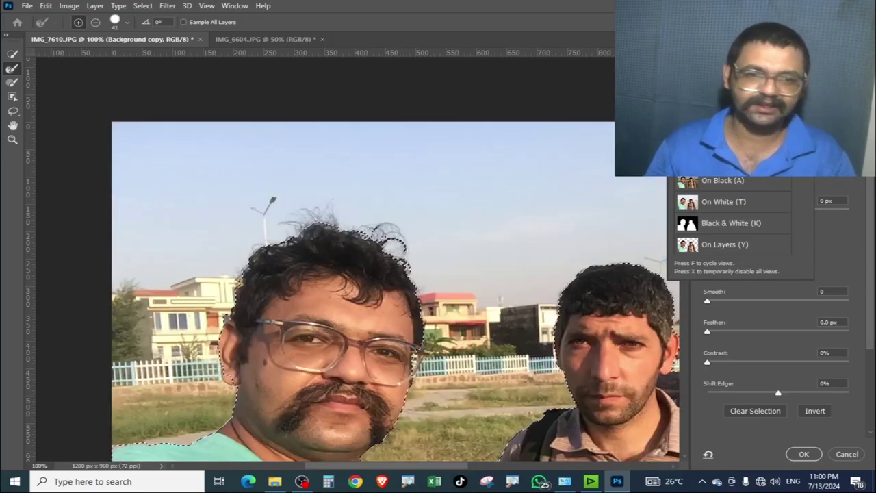
key(y)
key(v)
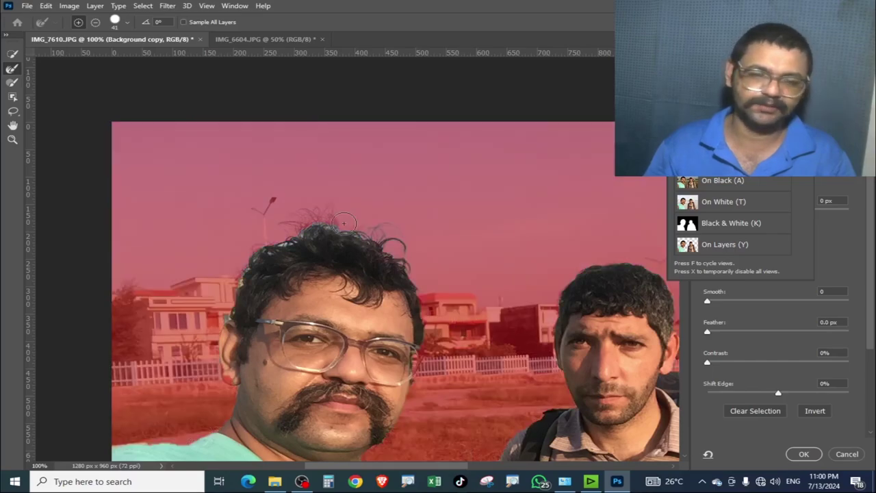
click(376, 103)
key(ctrl+plus)
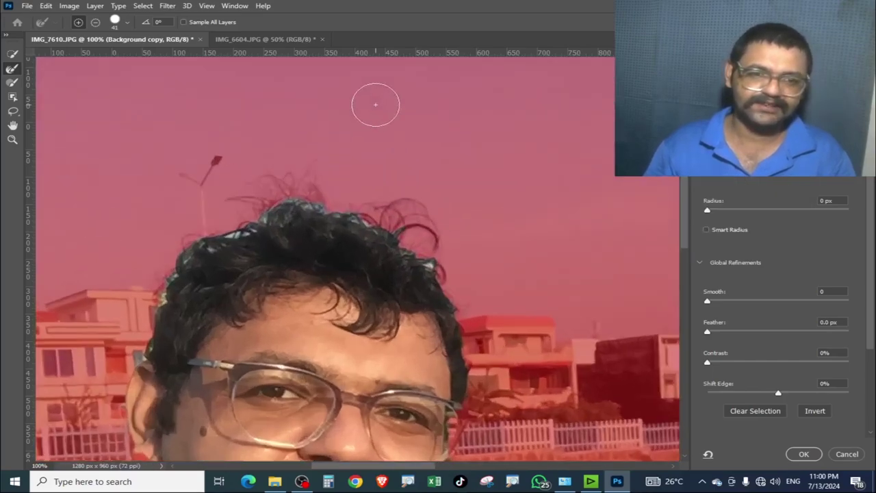
key(ctrl+plus)
drag(409, 123, 423, 161)
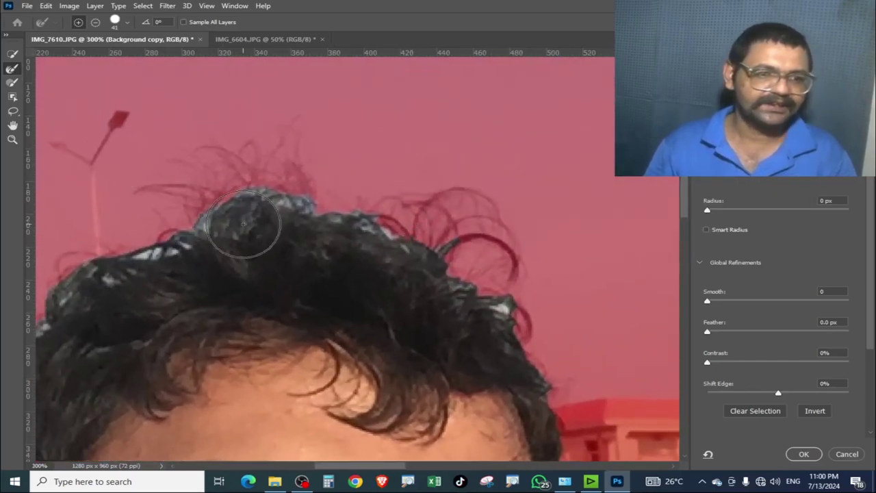
Refine the left and top hair edges and add the curl on the right.
drag(164, 252, 140, 257)
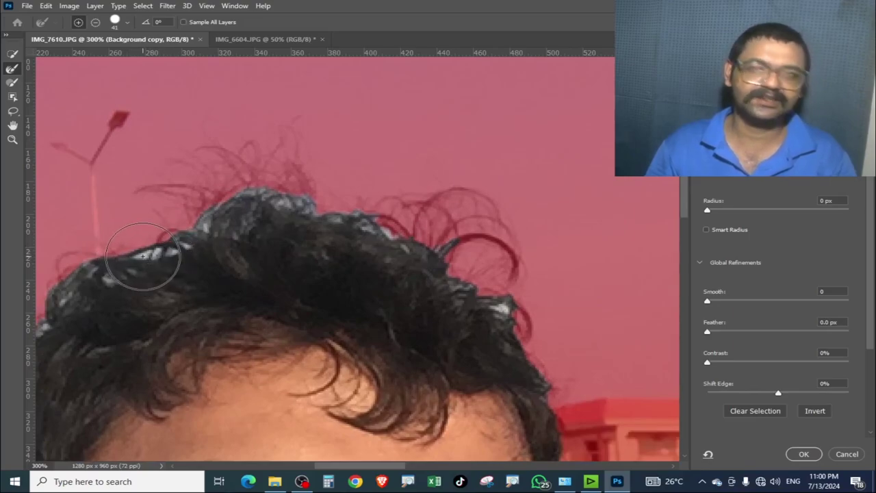
drag(196, 225, 368, 207)
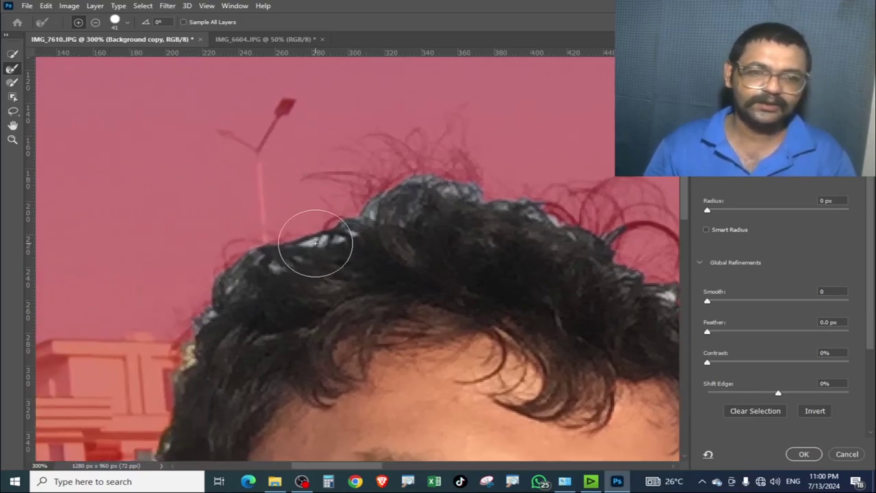
drag(316, 243, 490, 203)
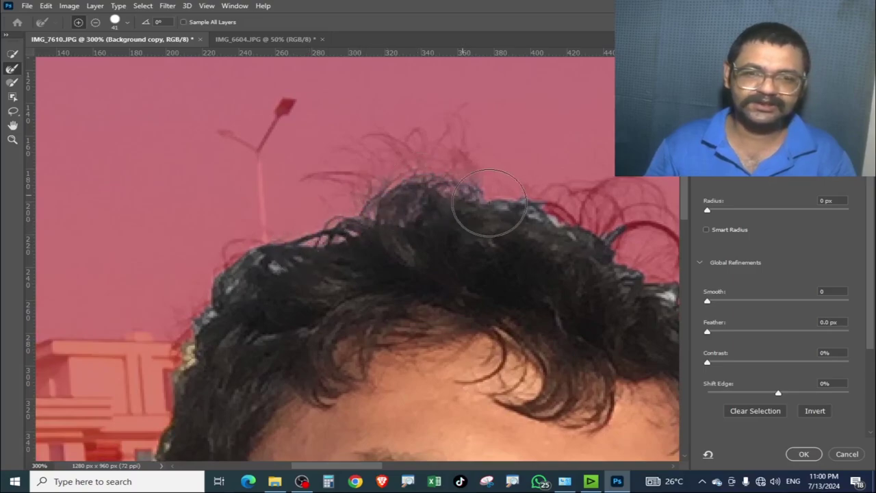
drag(581, 250, 415, 231)
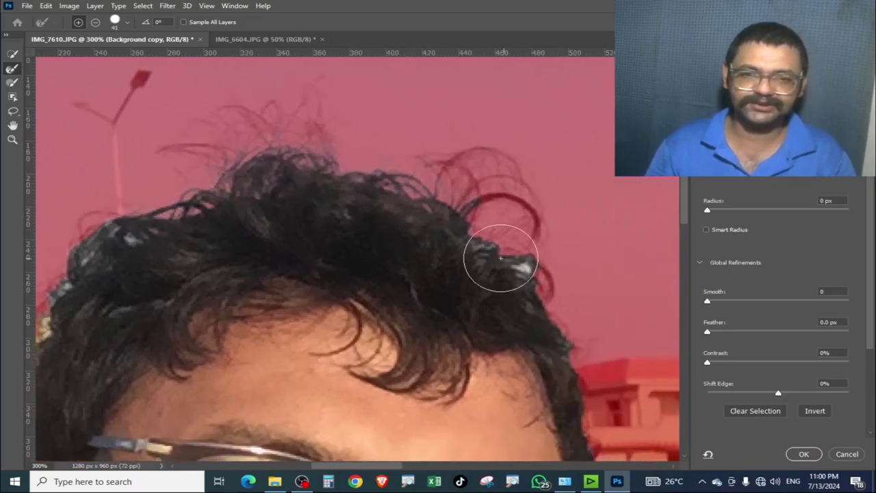
drag(450, 264, 557, 247)
drag(137, 277, 216, 268)
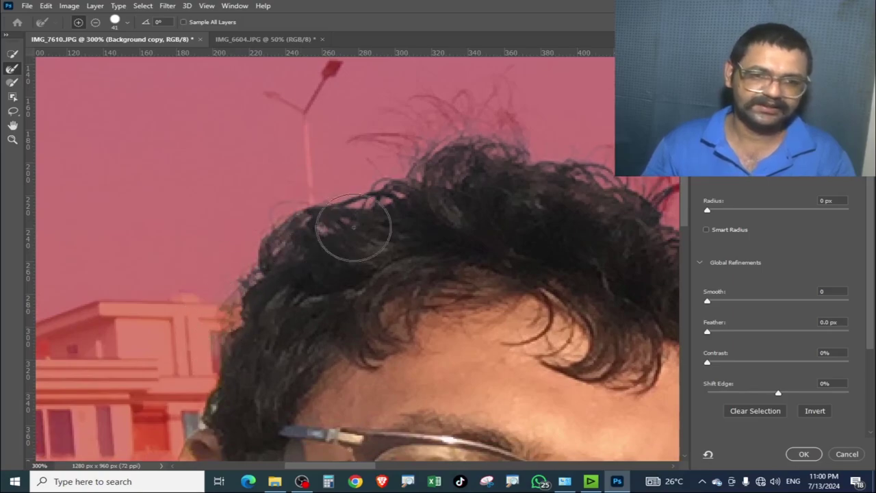
drag(437, 185, 282, 258)
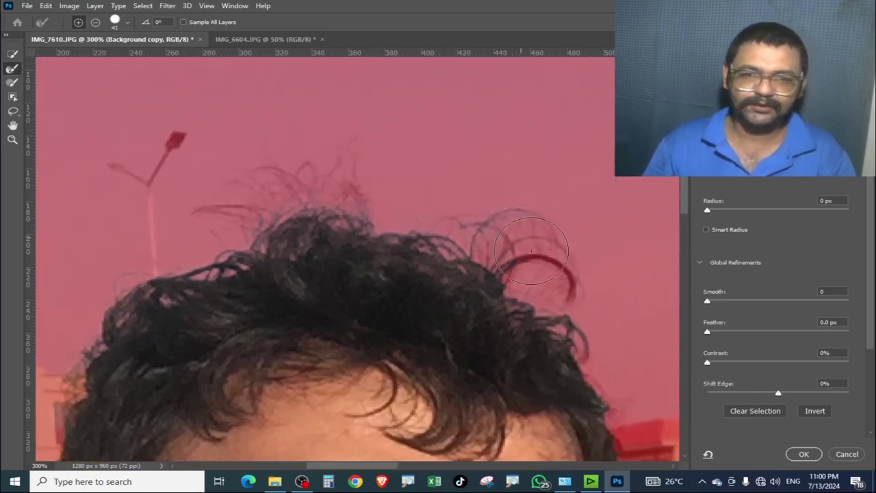
drag(561, 274, 518, 231)
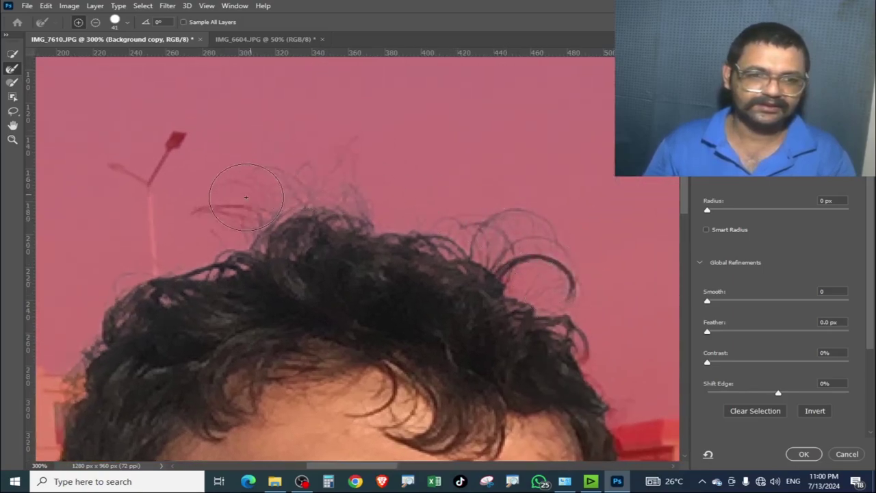
Paint the stray hairs above the head and near the temple into the selection.
drag(553, 290, 388, 181)
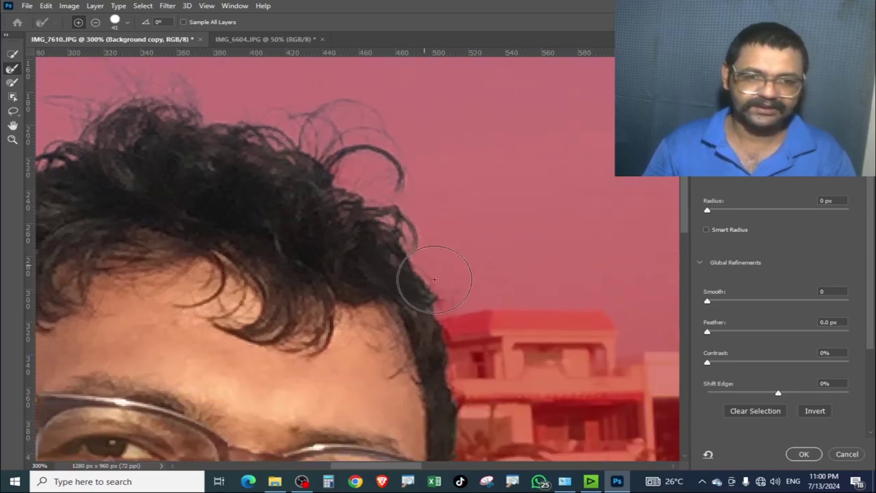
drag(289, 144, 454, 241)
drag(373, 113, 288, 152)
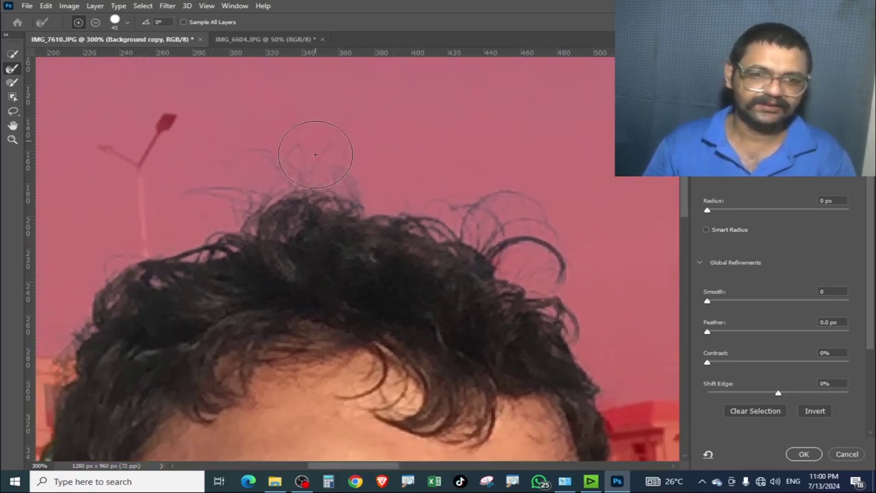
drag(334, 257, 405, 169)
drag(310, 218, 353, 186)
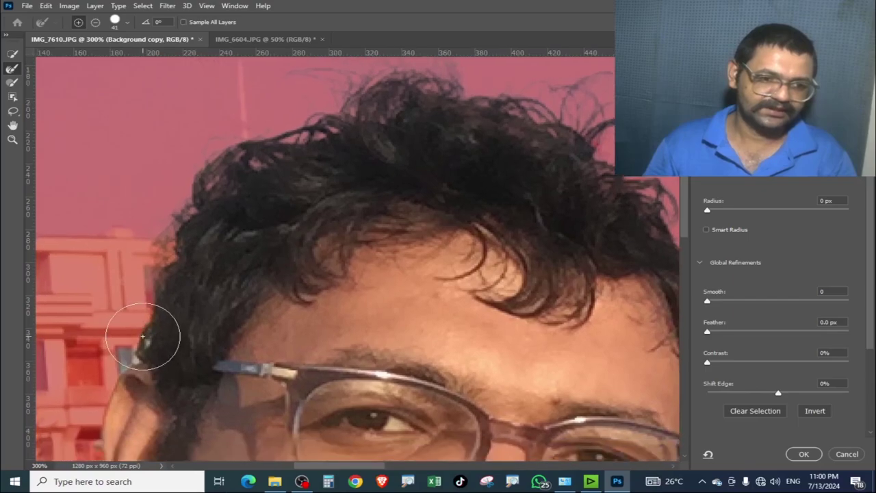
drag(143, 335, 157, 274)
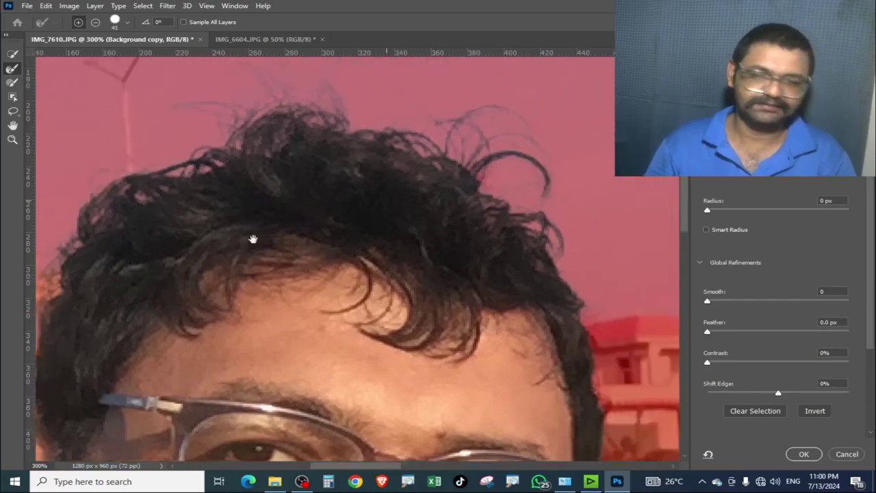
drag(254, 239, 69, 438)
Set Output To New Layer with Layer Mask and apply, creating Background copy 2.
drag(873, 310, 868, 407)
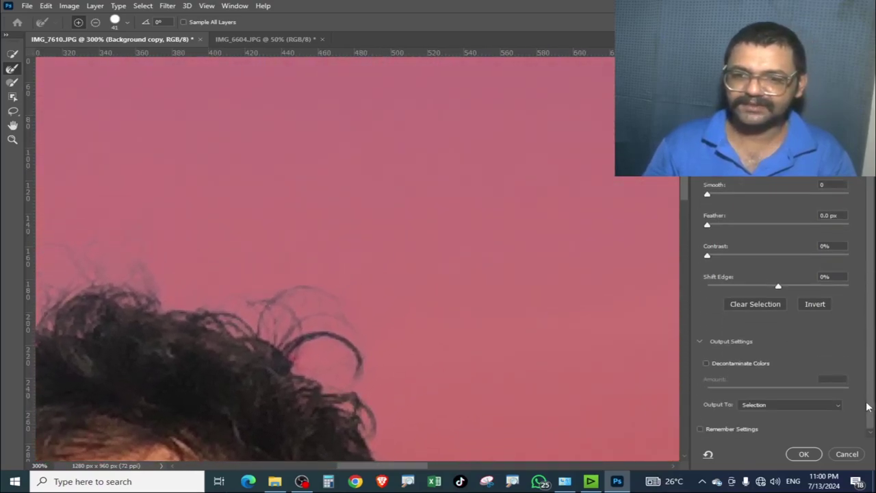
click(774, 406)
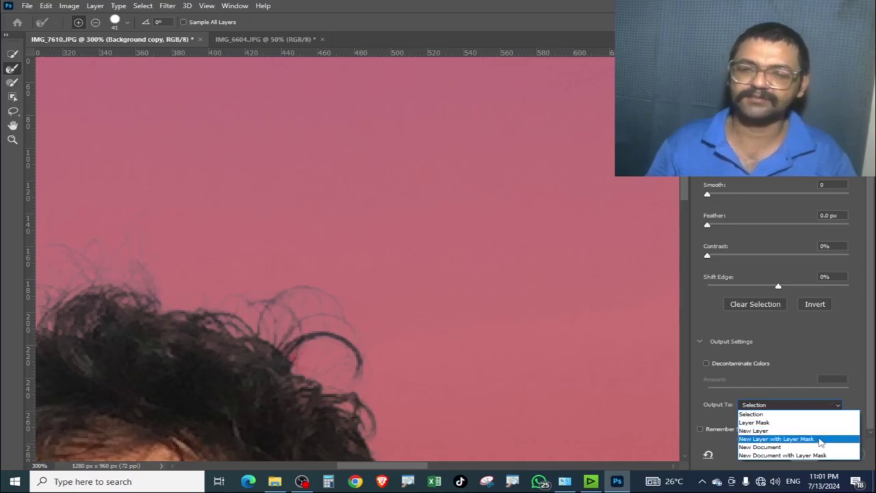
click(820, 440)
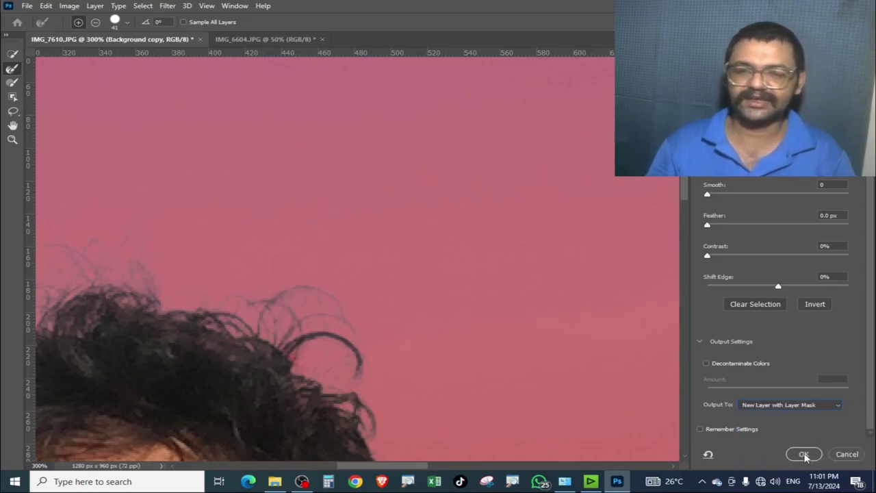
click(804, 454)
key(ctrl+0)
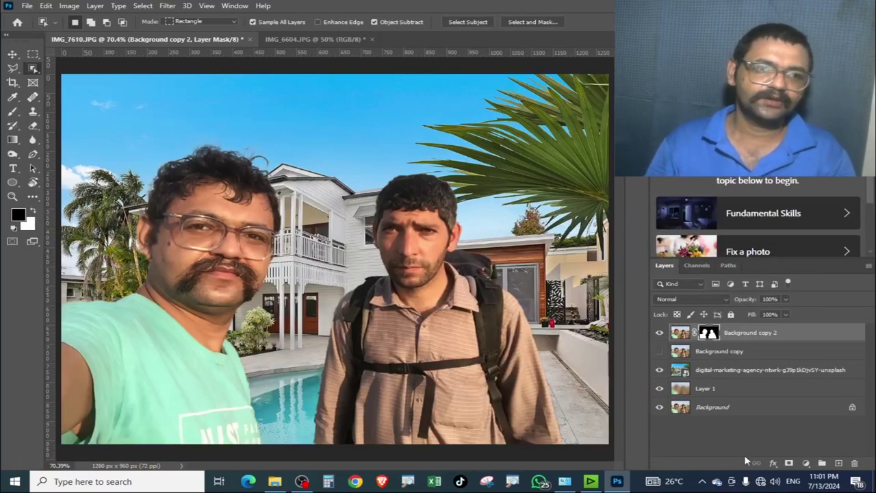
Reopen the Background copy 2 mask in Select and Mask and output it as Background copy 3.
key(ctrl+plus)
key(ctrl+plus)
drag(229, 257, 353, 263)
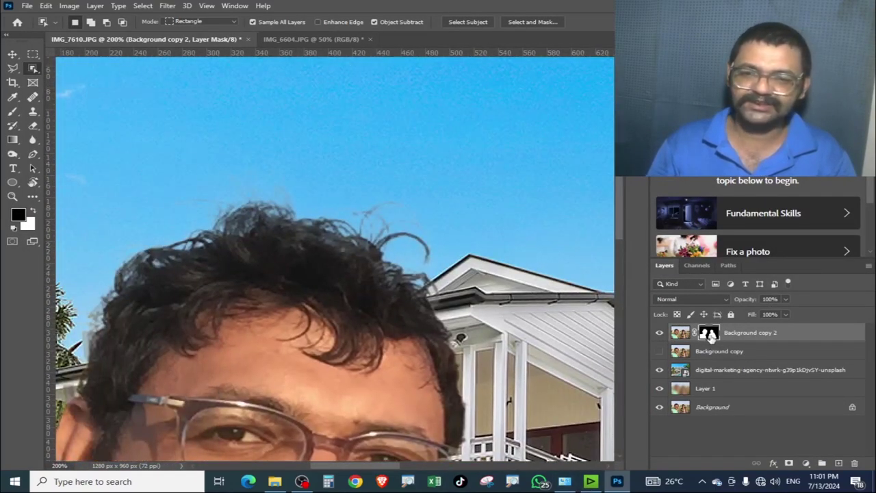
right_click(711, 337)
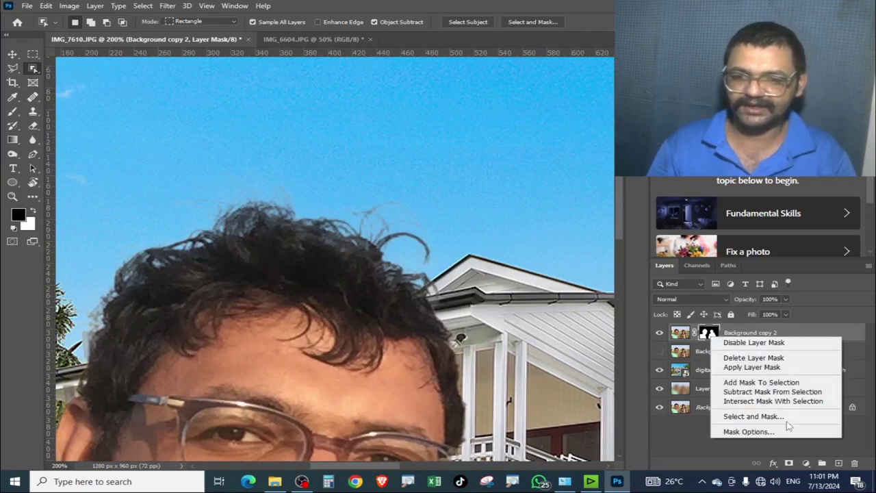
click(705, 331)
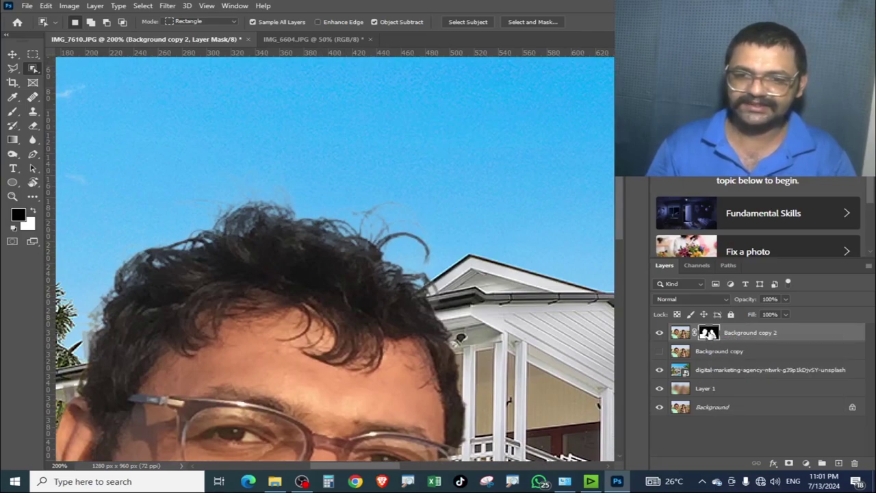
right_click(709, 333)
click(746, 413)
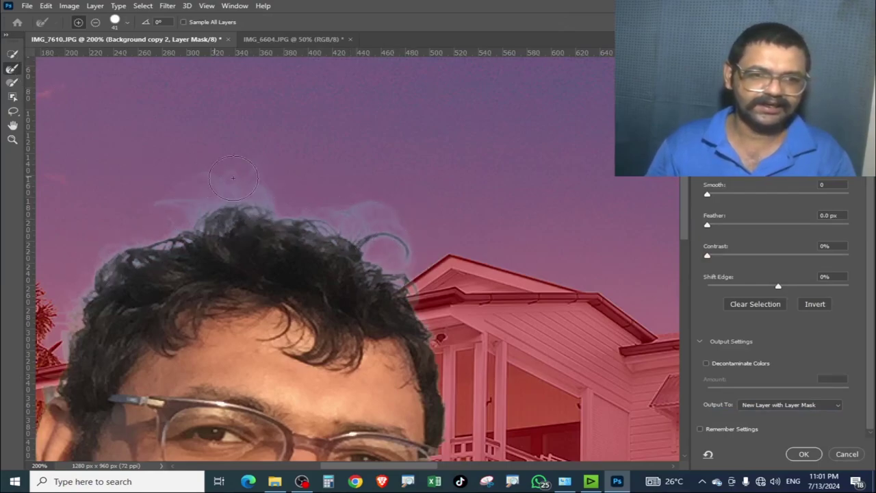
click(804, 455)
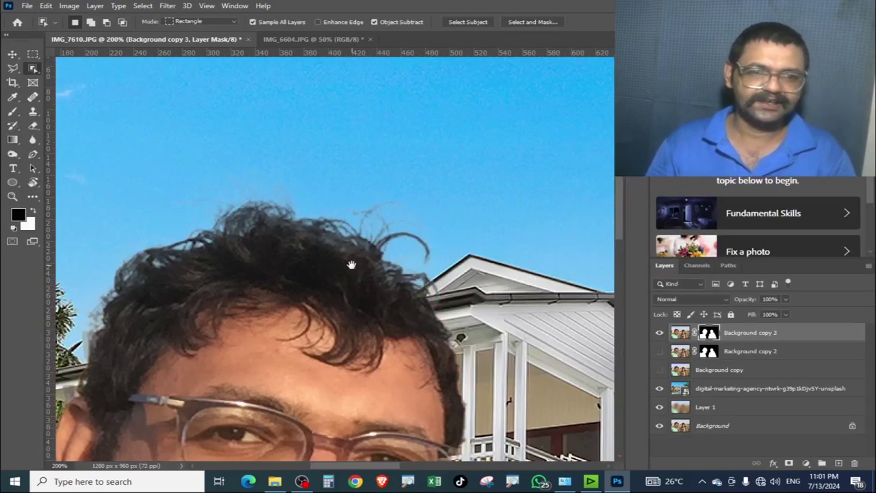
scroll(420, 235, down, 1)
scroll(429, 241, down, 3)
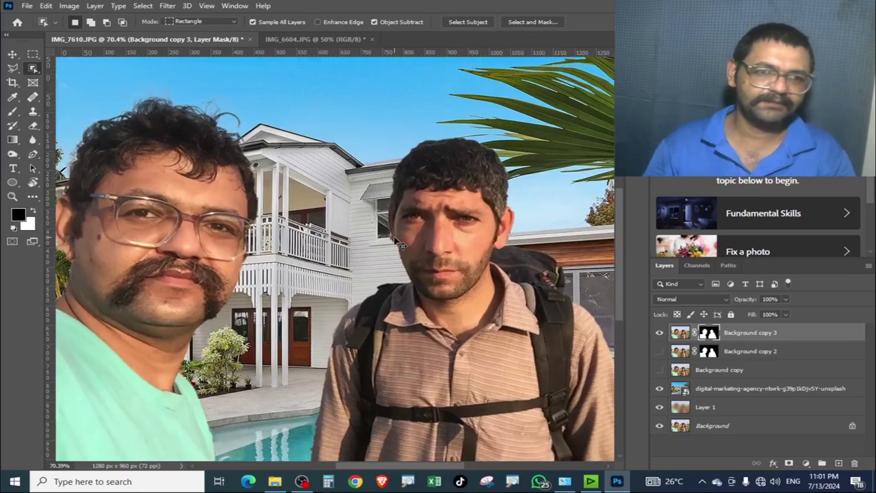
scroll(429, 241, up, 5)
drag(403, 349, 372, 328)
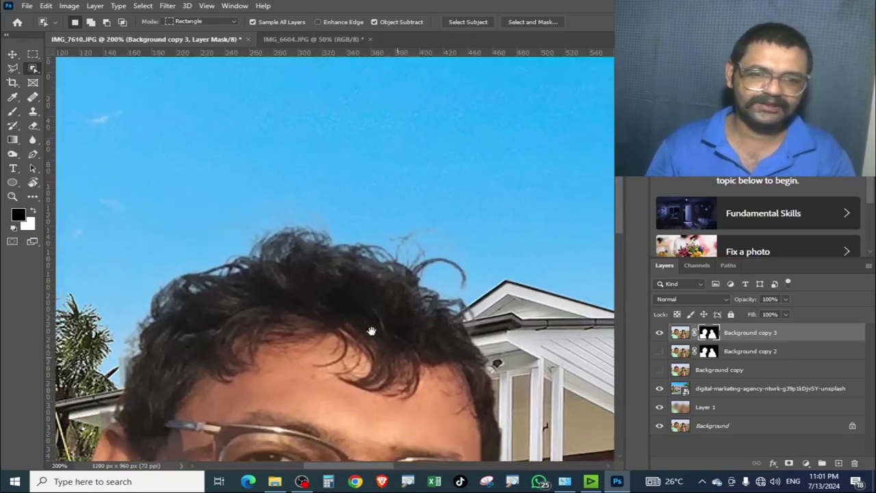
Refine the layer mask with Decontaminate Colors, outputting Background copy 4.
right_click(712, 334)
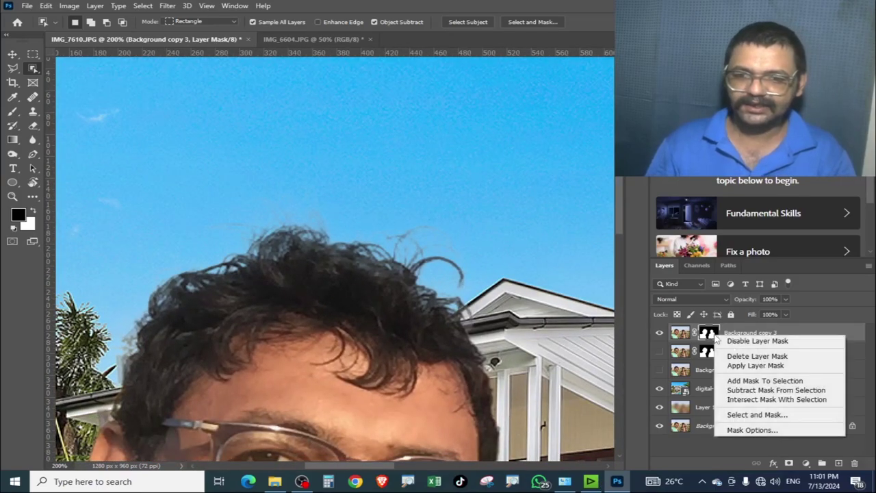
key(Escape)
right_click(708, 335)
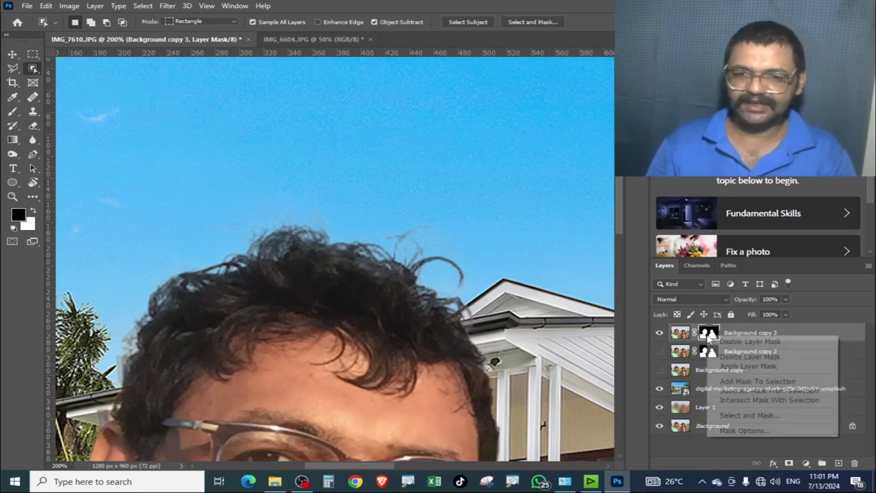
click(779, 415)
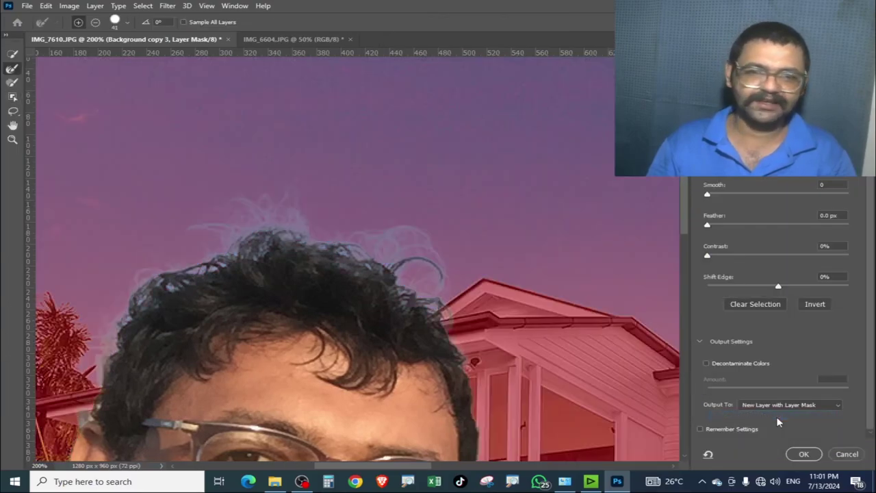
click(706, 363)
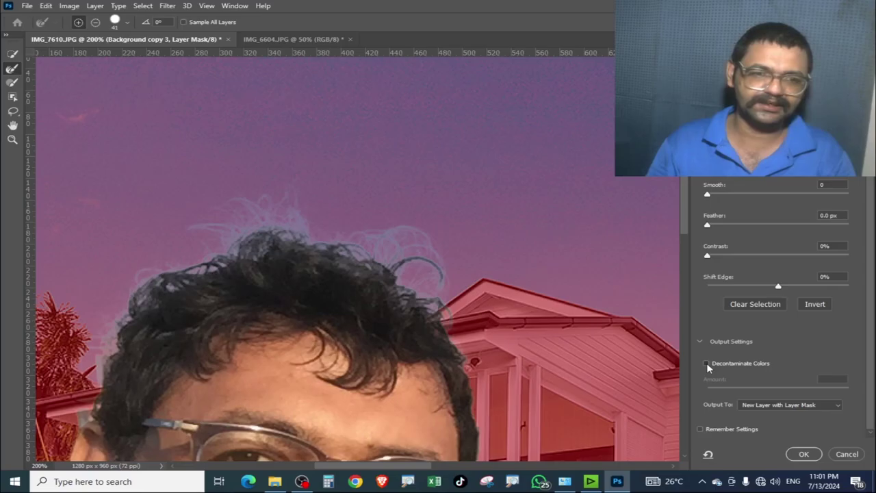
click(804, 454)
Zoom in to inspect the decontaminated hair edges, then fit the whole composite.
key(ctrl+0)
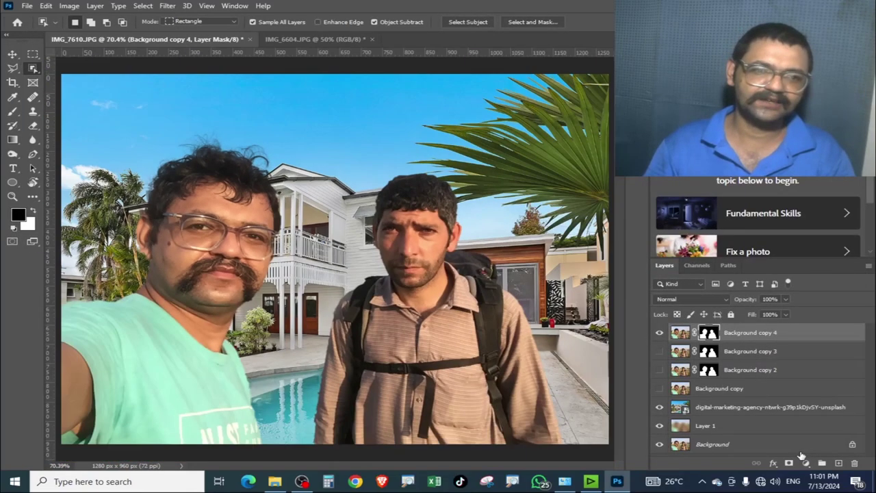
key(ctrl+plus)
key(ctrl+plus)
drag(400, 179, 616, 463)
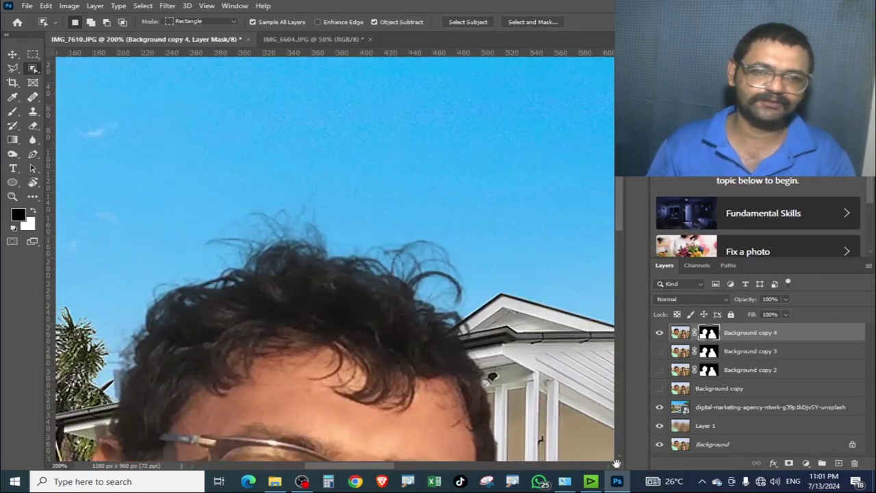
key(ctrl+0)
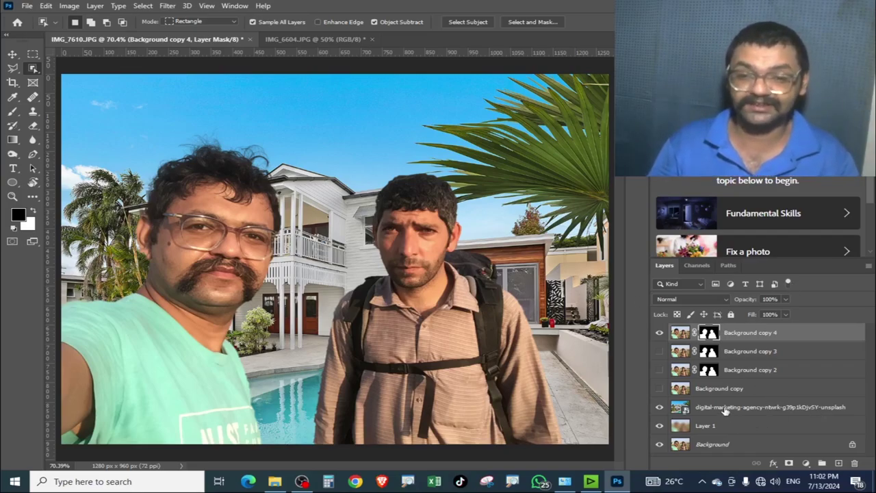
Delete masked Background copies 2–4 and make the original Background copy visible again.
shift+click(781, 390)
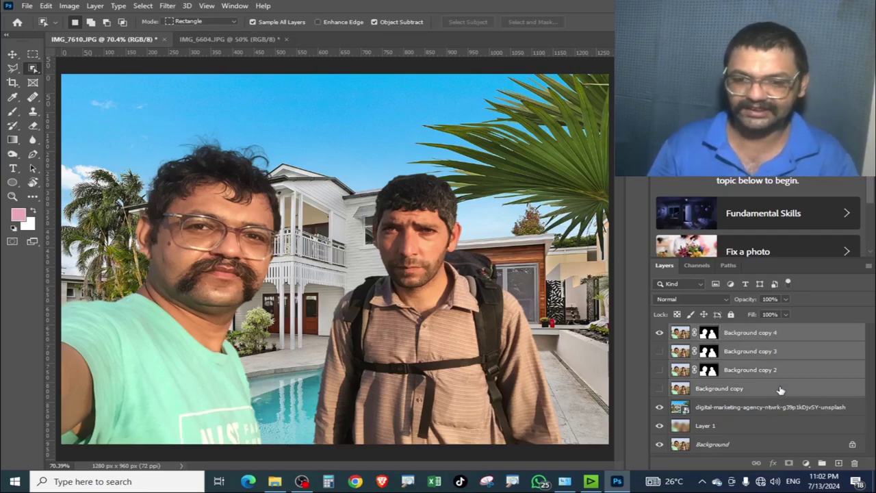
click(738, 388)
click(681, 371)
shift+click(694, 330)
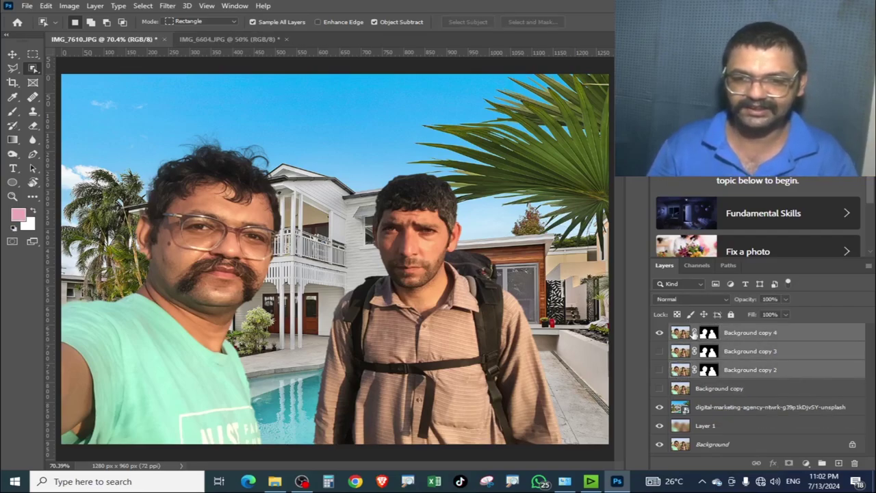
click(855, 464)
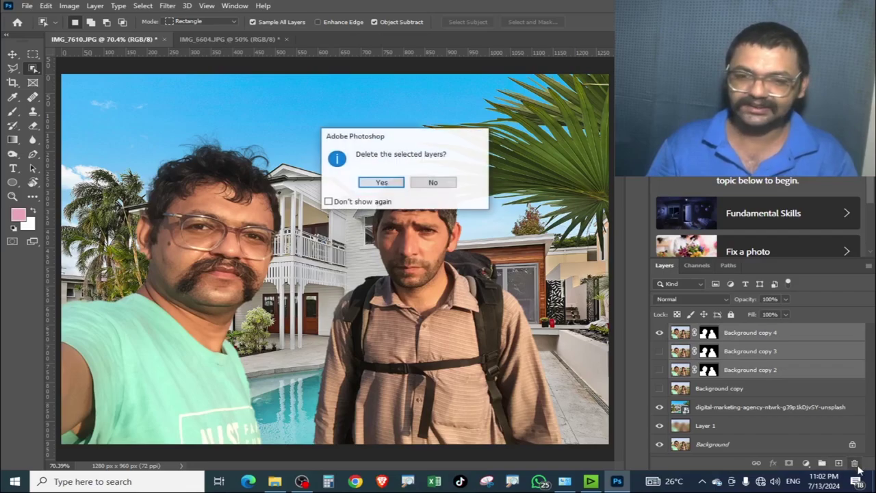
click(379, 185)
click(659, 333)
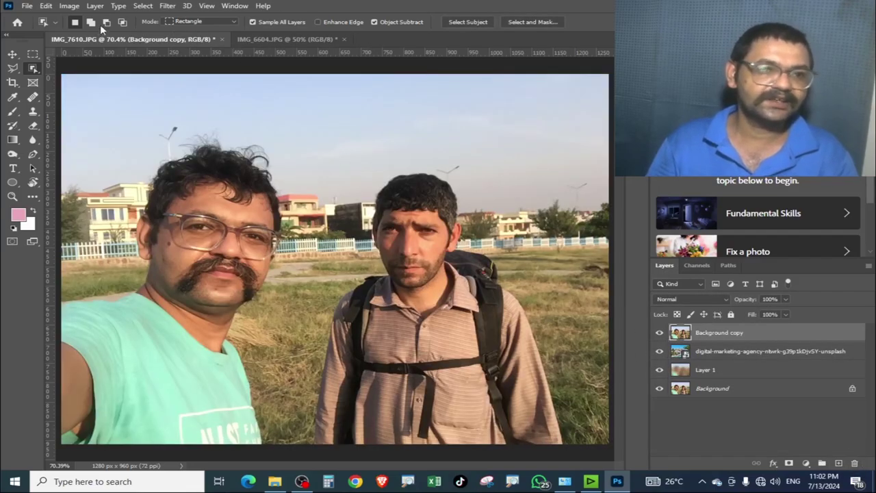
click(97, 7)
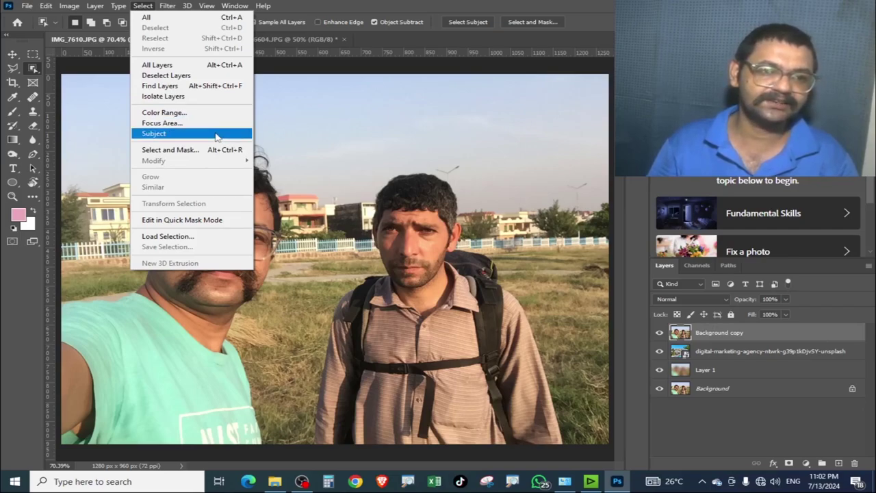
click(215, 137)
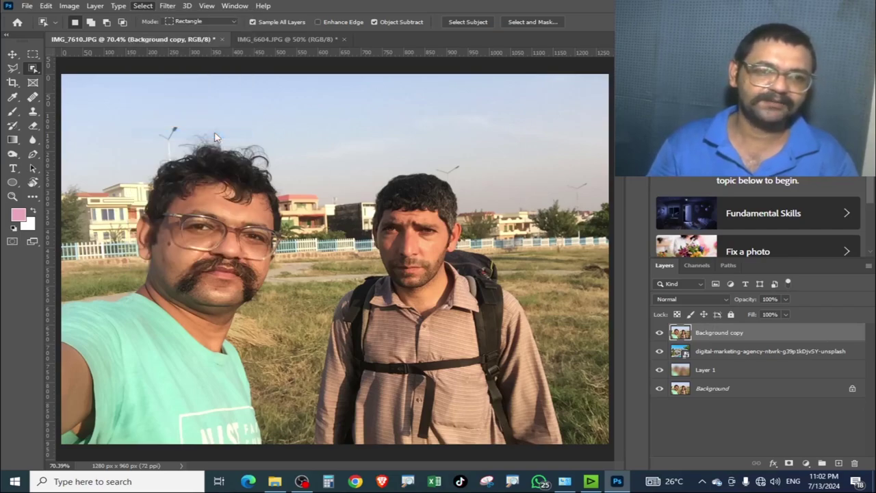
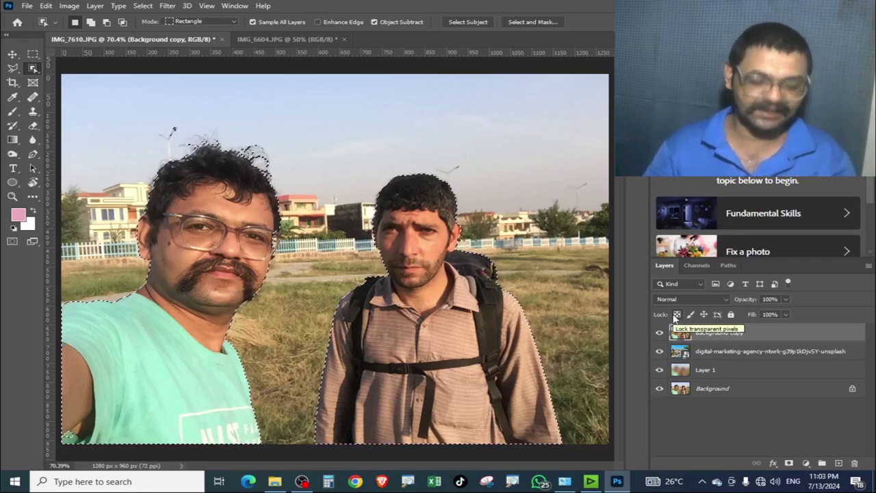
Deselect, then delete every added layer so IMG_7610.JPG keeps only its Background layer.
key(ctrl+d)
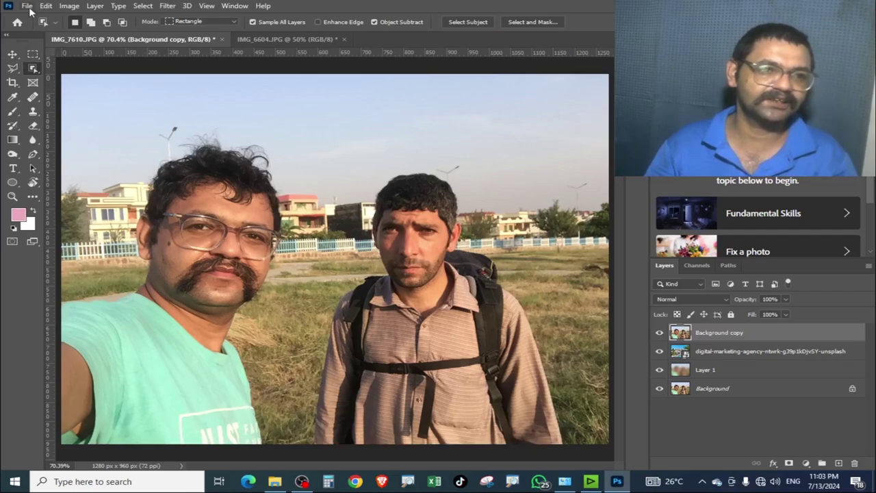
shift+click(730, 389)
key(Delete)
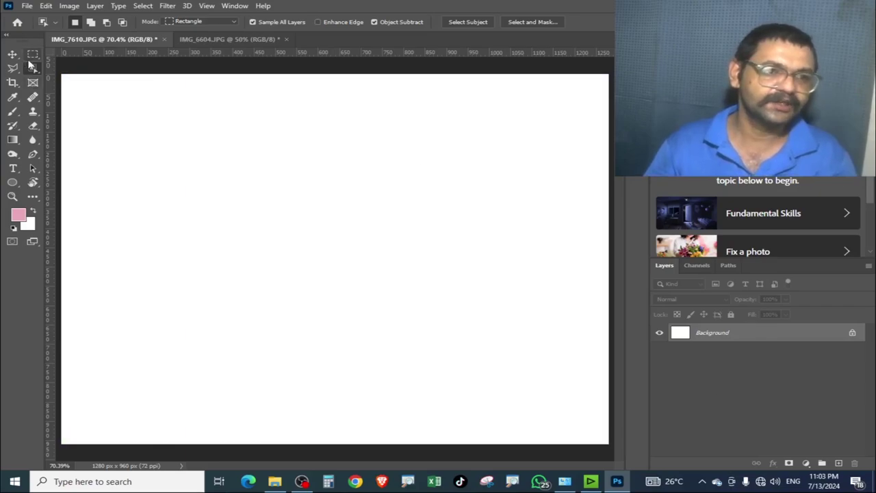
Switch to the Elliptical Marquee and draw a large oval near the canvas centre.
click(33, 54)
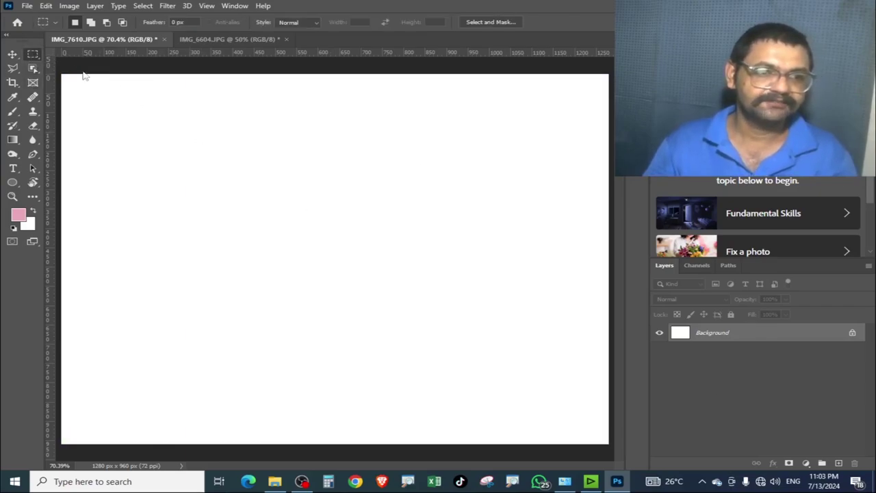
right_click(32, 54)
click(127, 66)
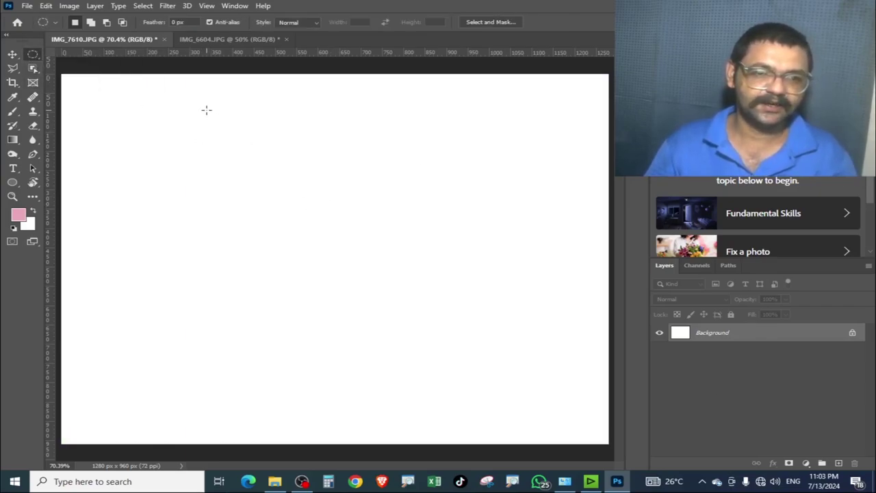
drag(206, 110, 452, 383)
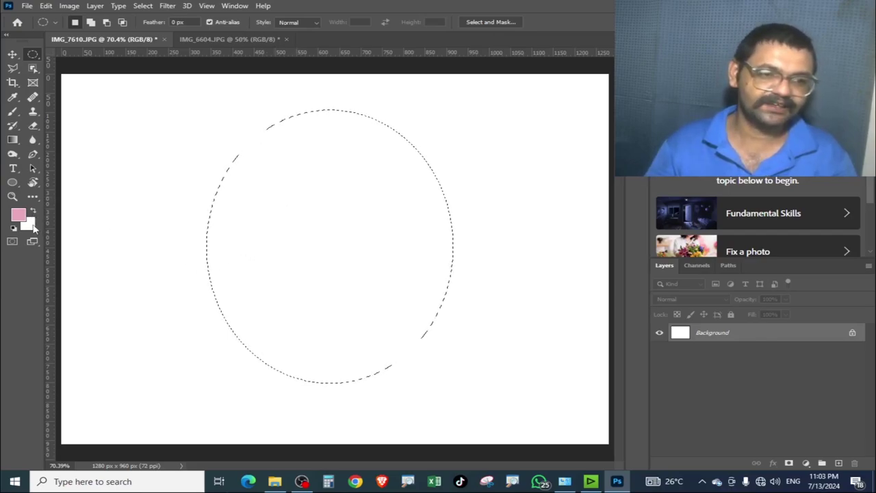
Reset default colours, fill the oval with black foreground via Edit > Fill, then undo.
key(d)
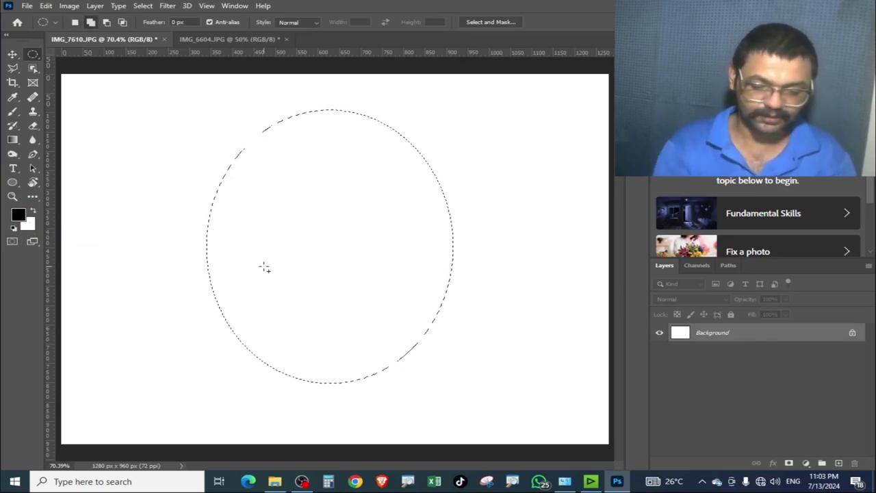
key(shift+F5)
key(Return)
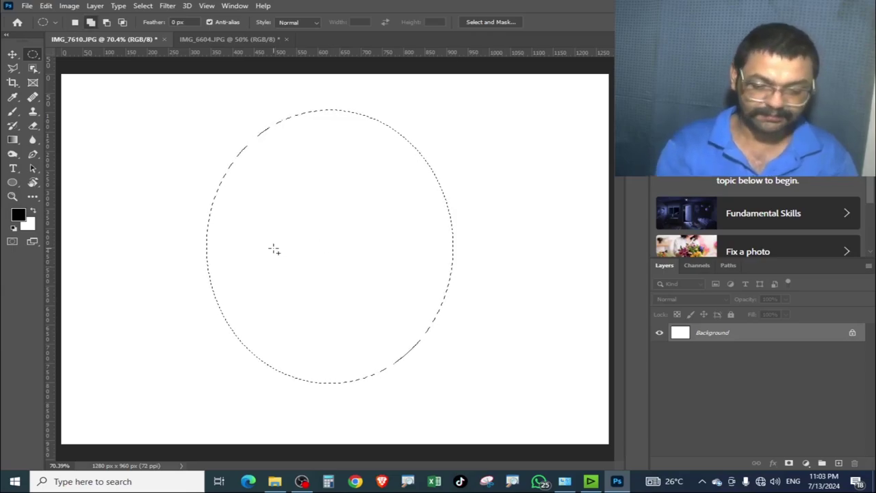
key(shift+F5)
click(425, 122)
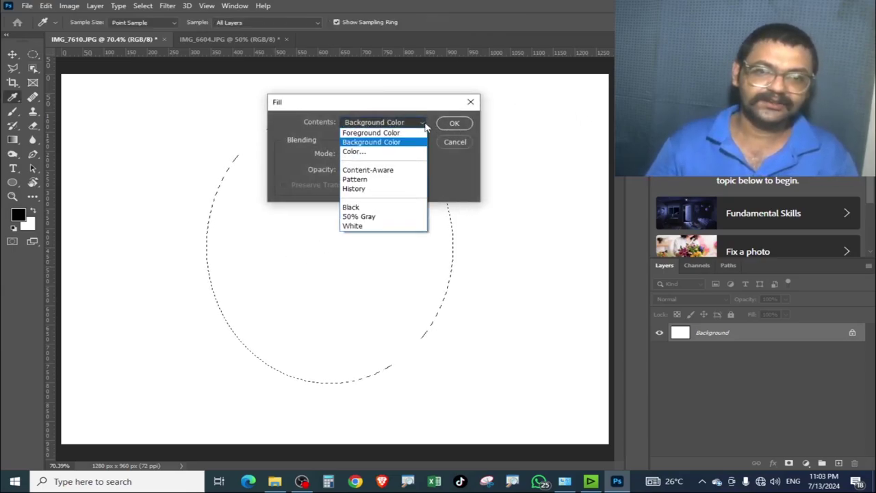
click(411, 131)
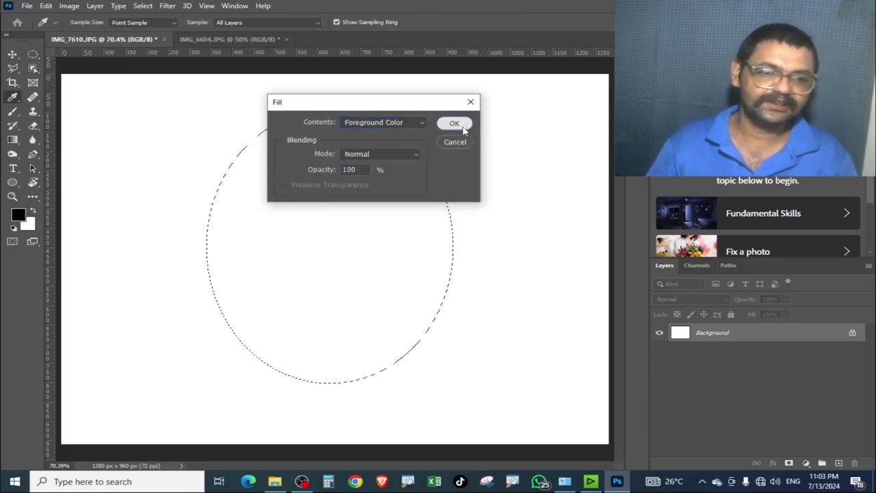
click(454, 123)
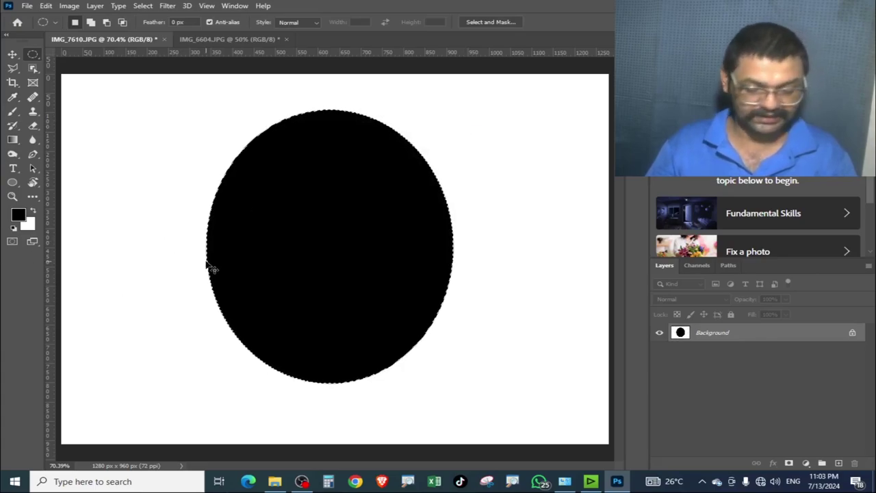
key(ctrl+z)
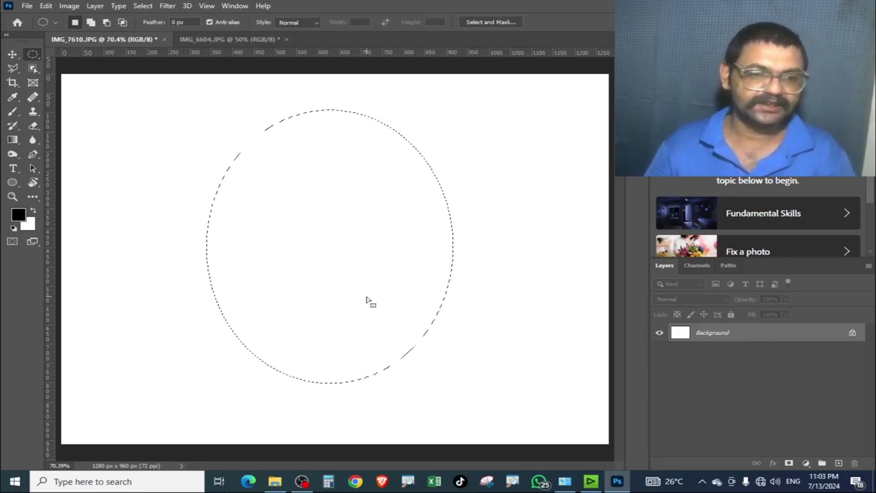
Fill the oval black with swapped colours, then reselect and fill it white to erase it.
key(z)
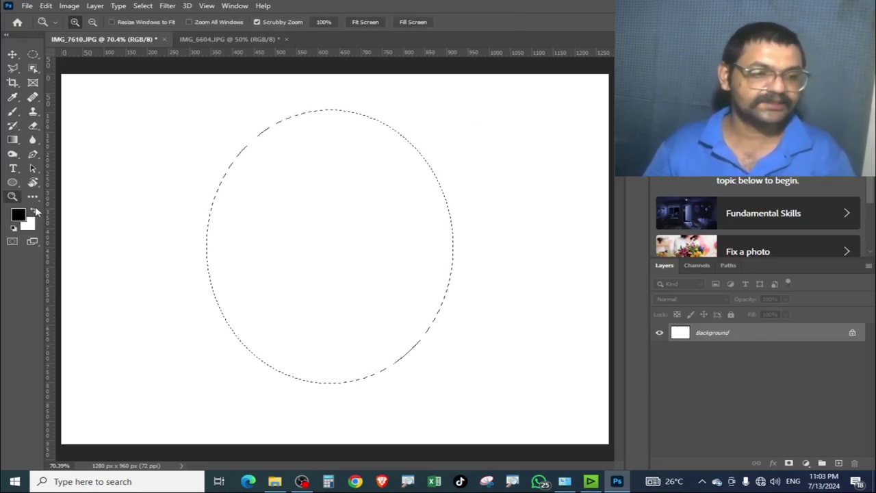
click(35, 210)
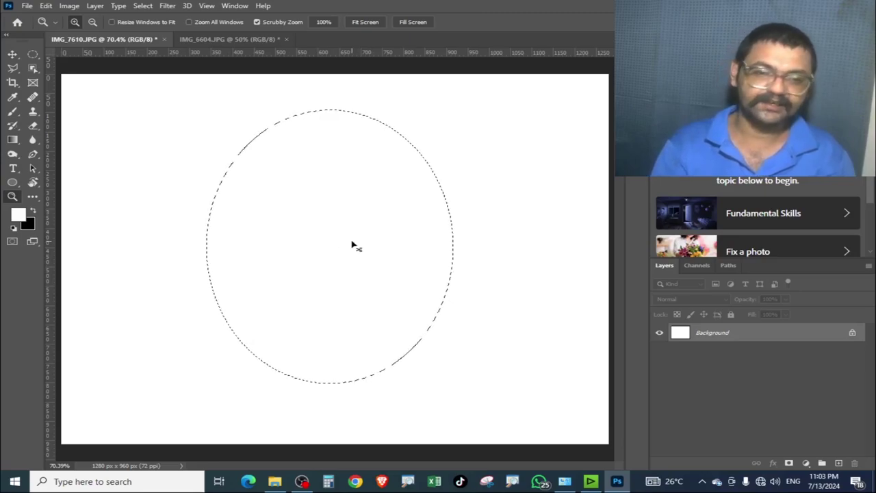
key(ctrl+BackSpace)
key(ctrl+d)
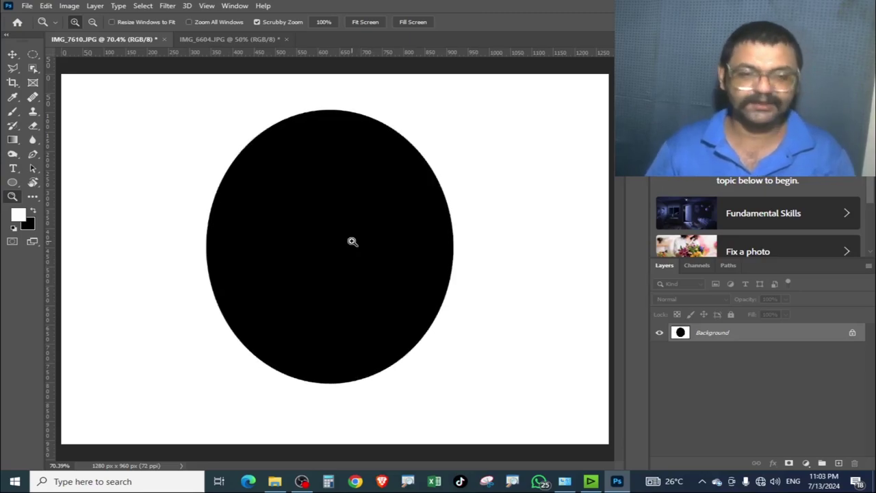
key(ctrl+shift+d)
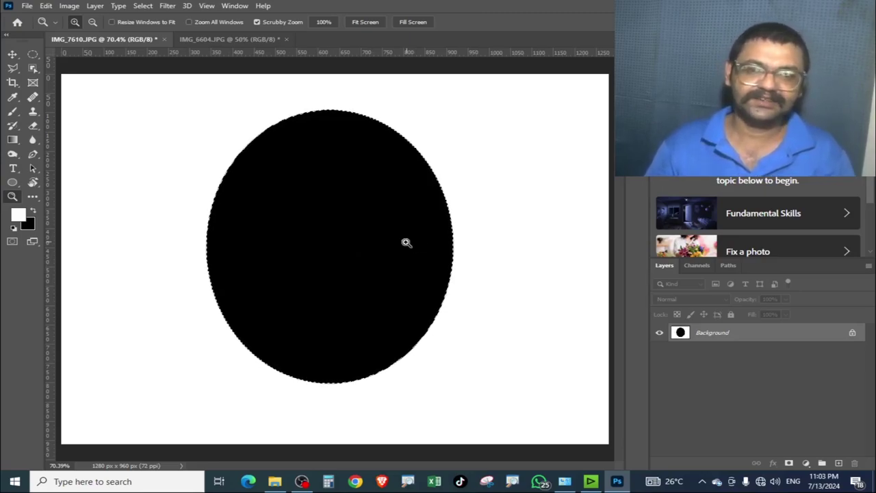
key(alt+BackSpace)
Draw trial oval selections on the left and right, then clear them.
key(ctrl+d)
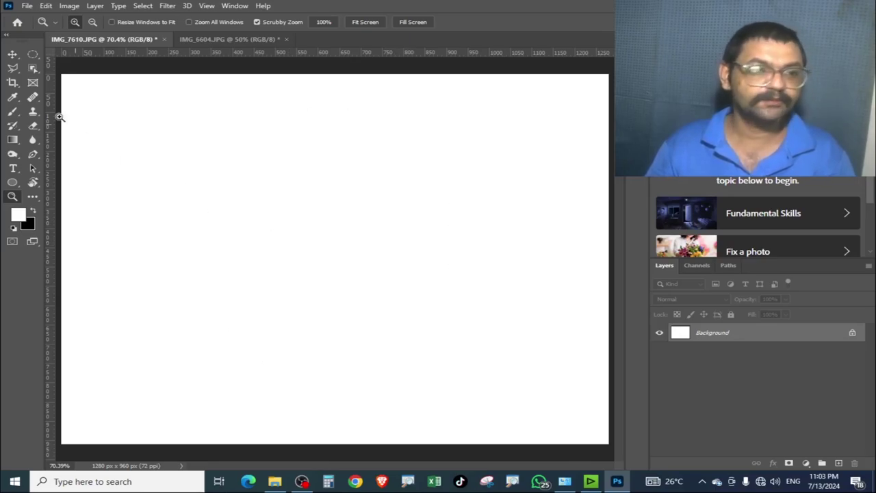
click(32, 53)
drag(115, 154, 228, 307)
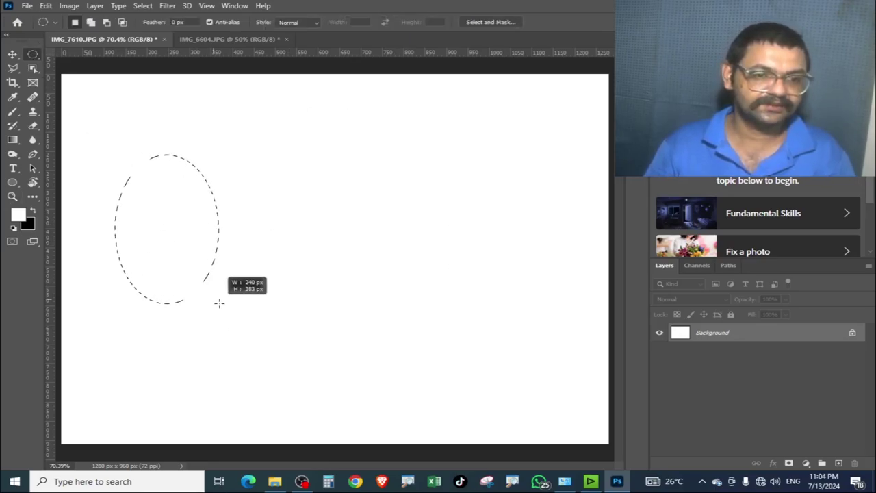
drag(377, 152, 514, 310)
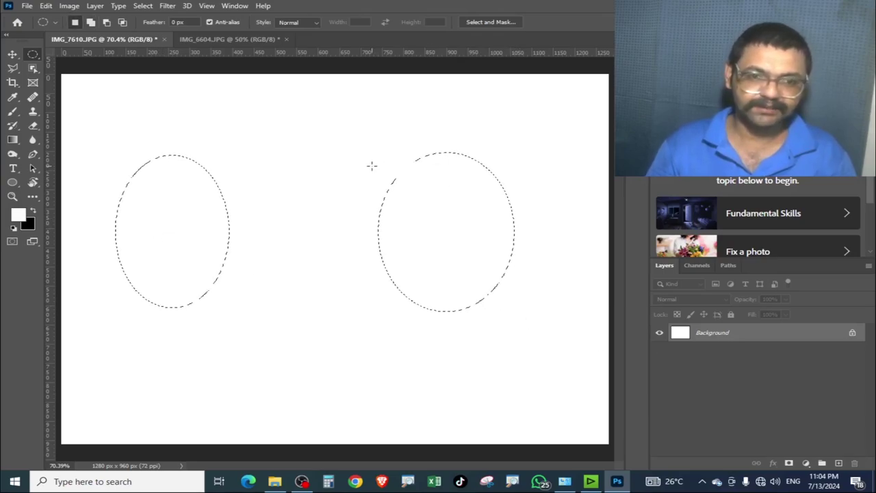
key(ctrl+d)
Fill a hard-edged black oval on the left and select a second oval to its right.
drag(104, 146, 243, 313)
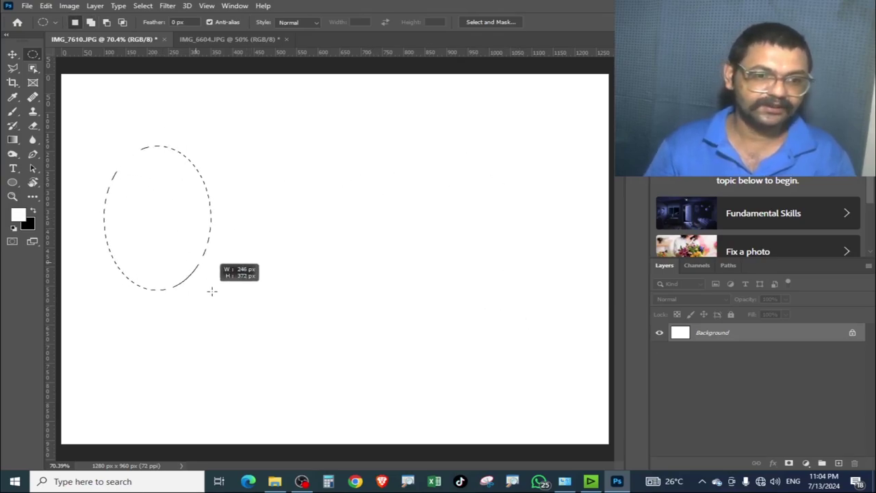
key(ctrl+BackSpace)
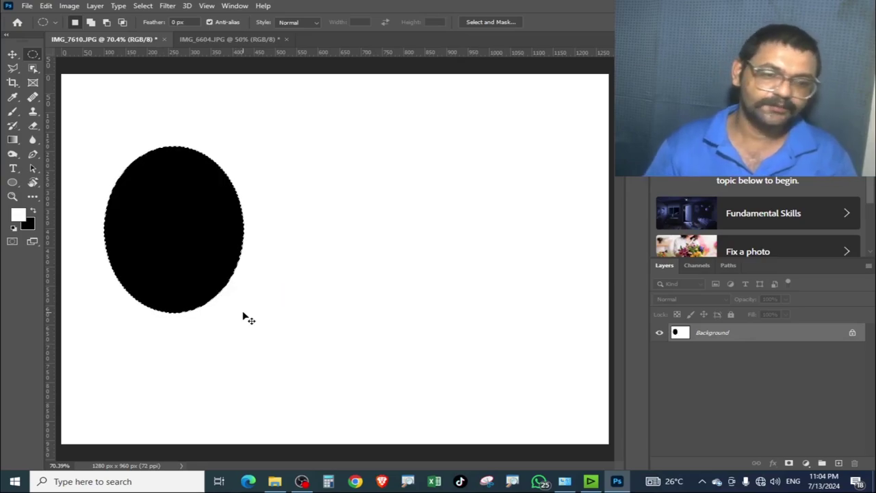
mouse_move(363, 131)
mouse_down()
mouse_move(357, 136)
mouse_move(495, 308)
mouse_up()
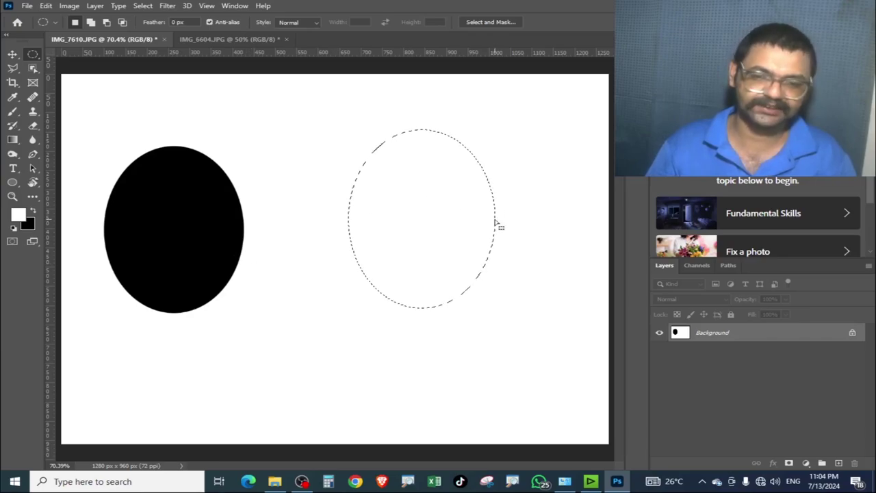
Try a 100 px feather on the right oval, fill it black, then undo.
right_click(411, 194)
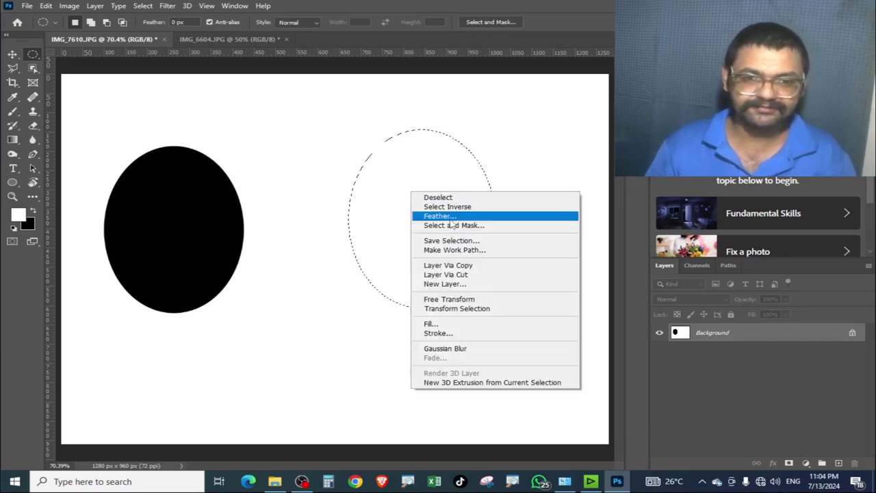
click(450, 217)
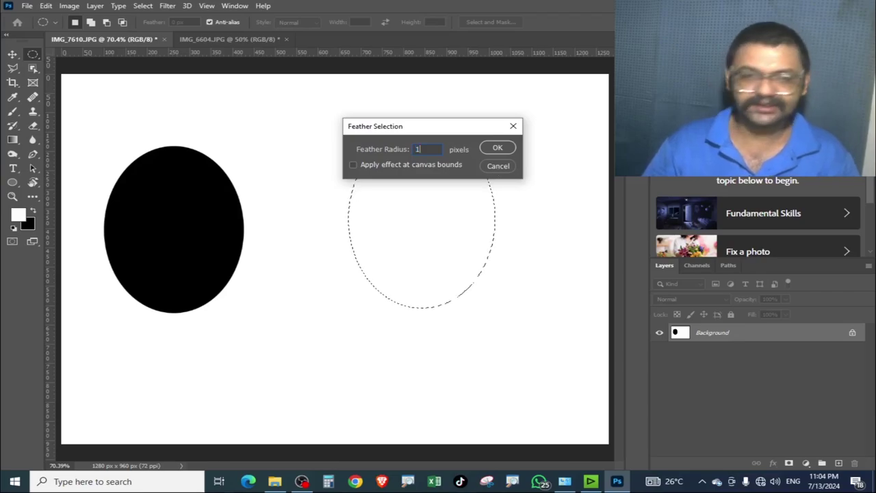
text(100)
key(Return)
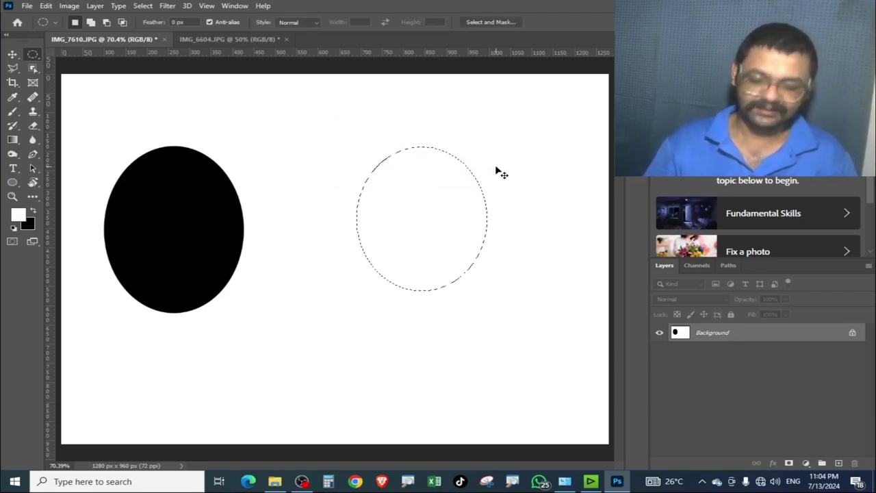
key(ctrl+BackSpace)
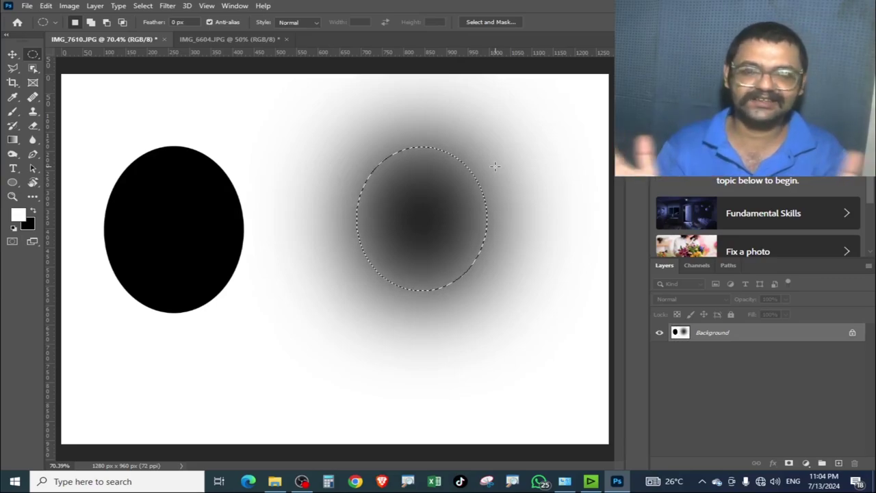
key(ctrl+z)
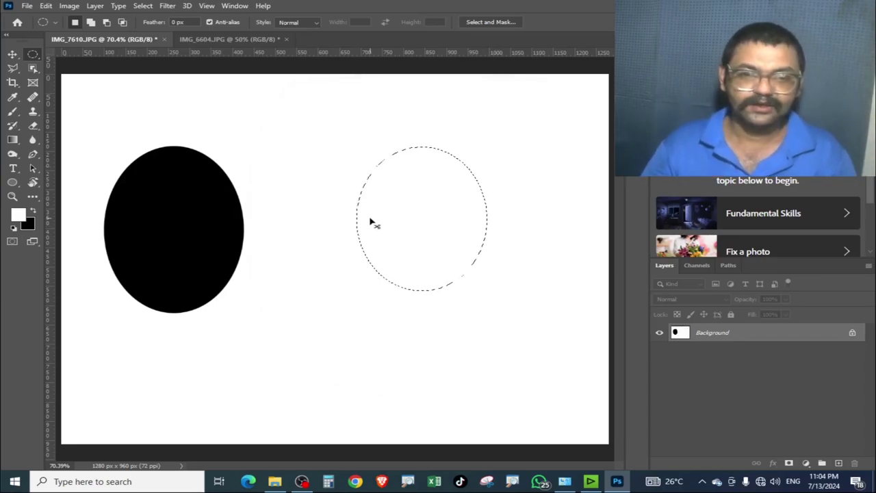
Feather the right oval by 10 px, fill it black, and deselect.
right_click(375, 197)
click(403, 221)
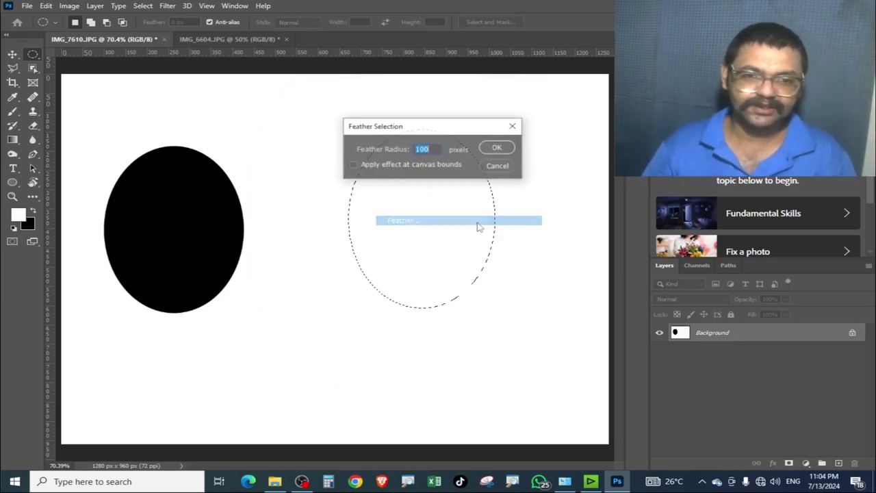
text(10)
key(Return)
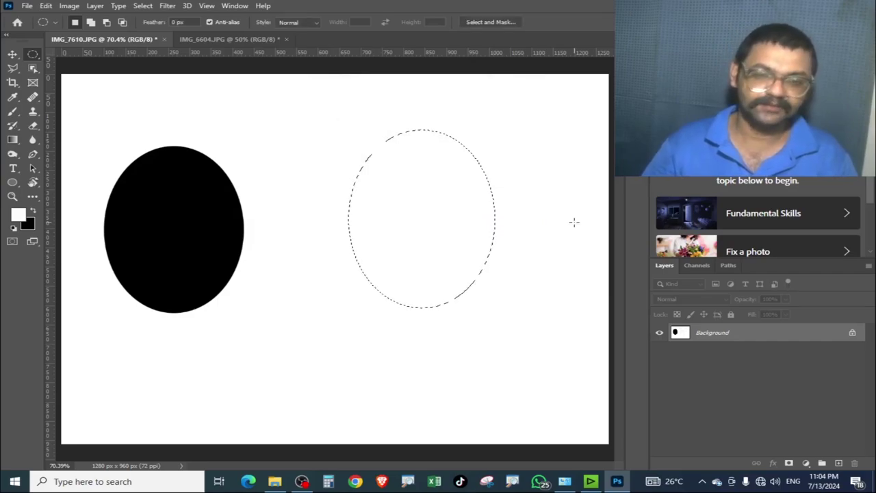
key(ctrl+BackSpace)
key(ctrl+d)
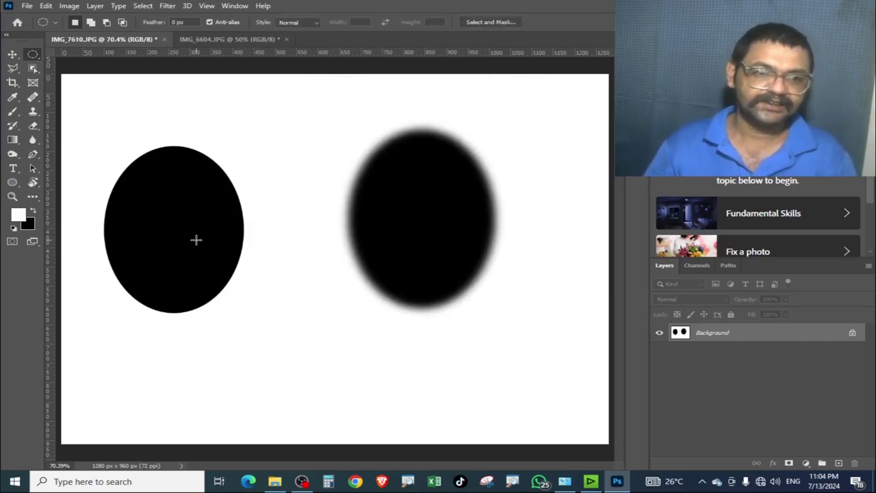
Zoom in and pan to compare the hard and soft oval edges, then zoom out.
key(ctrl+plus)
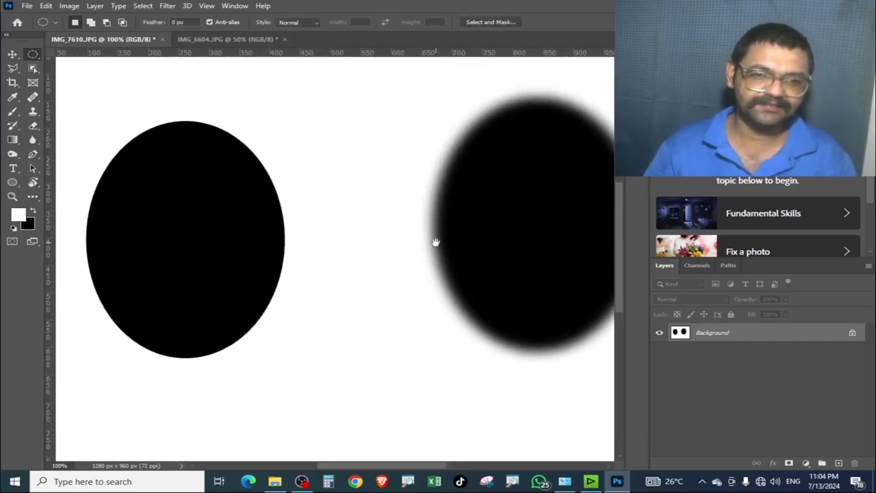
drag(251, 222, 239, 225)
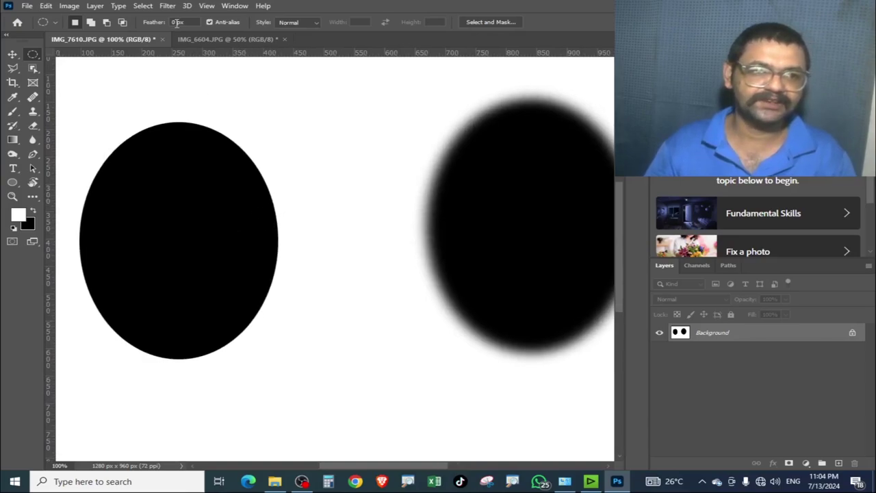
mouse_move(481, 257)
mouse_down()
mouse_move(328, 279)
mouse_move(339, 279)
mouse_up()
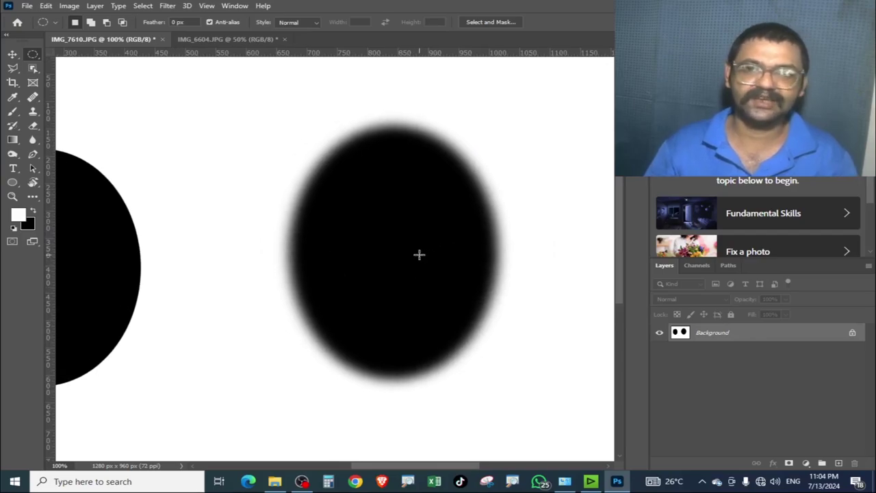
scroll(419, 259, down, 3)
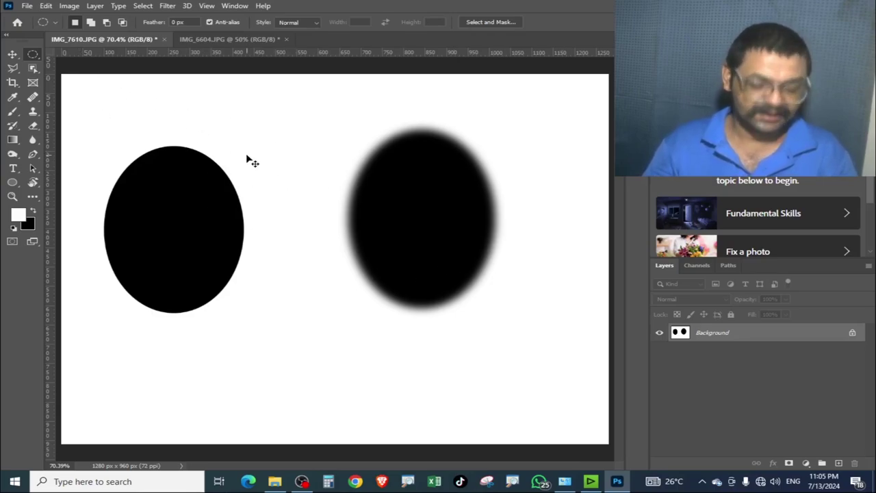
Fill the canvas black and trial a white central rectangle with the Rectangular Marquee, then blank it.
key(ctrl+BackSpace)
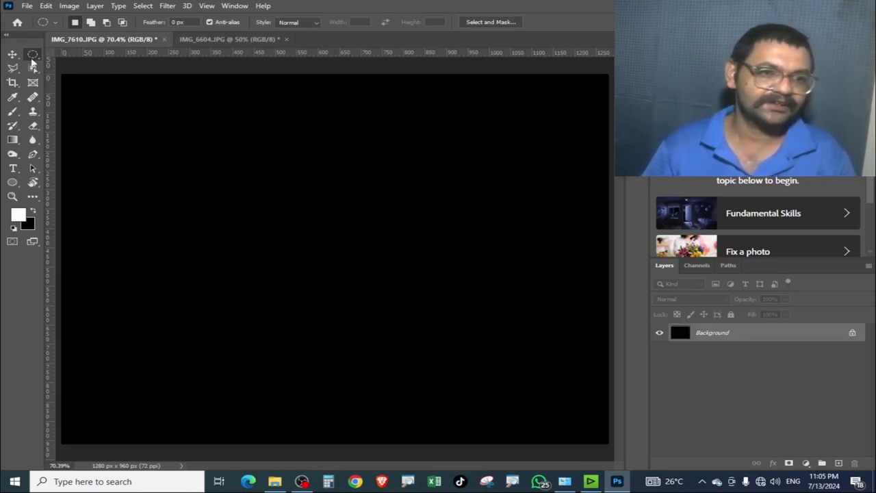
right_click(33, 58)
click(82, 51)
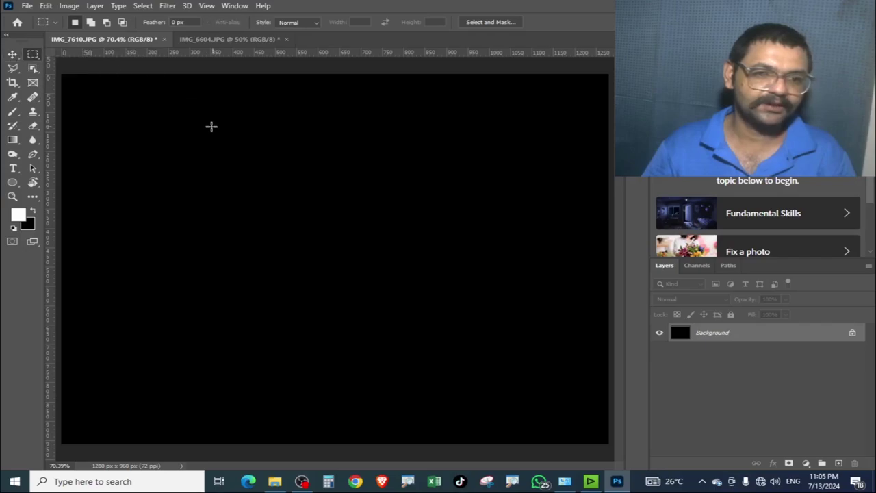
mouse_move(198, 121)
mouse_down()
mouse_move(488, 379)
mouse_move(478, 378)
mouse_up()
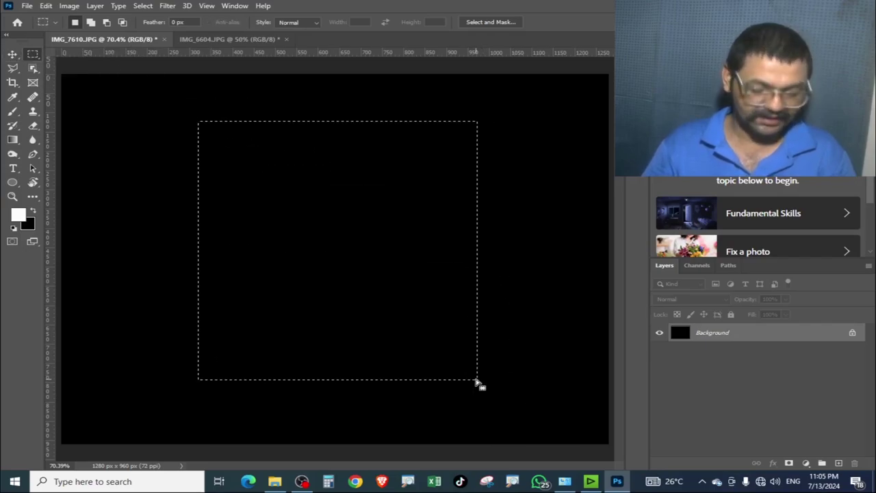
key(x)
key(ctrl+BackSpace)
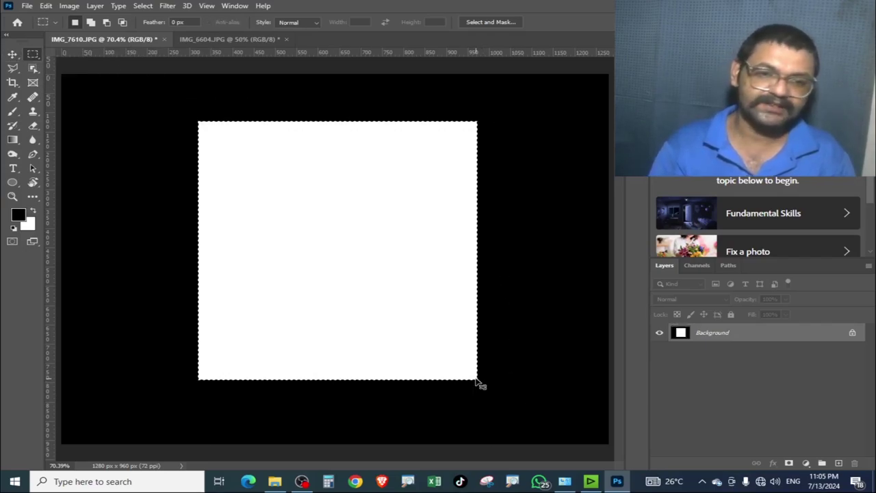
key(alt+BackSpace)
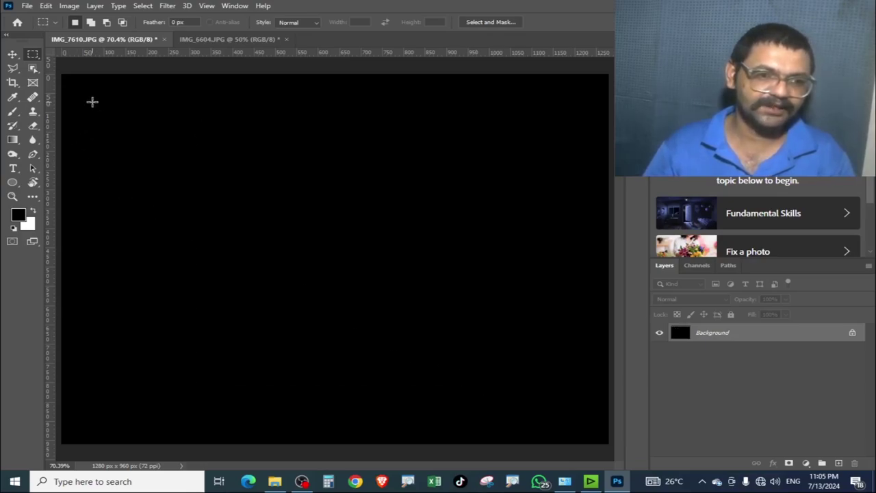
Fill a hard-edged white rectangle at upper left and select a square to its right.
drag(92, 101, 276, 258)
key(ctrl+BackSpace)
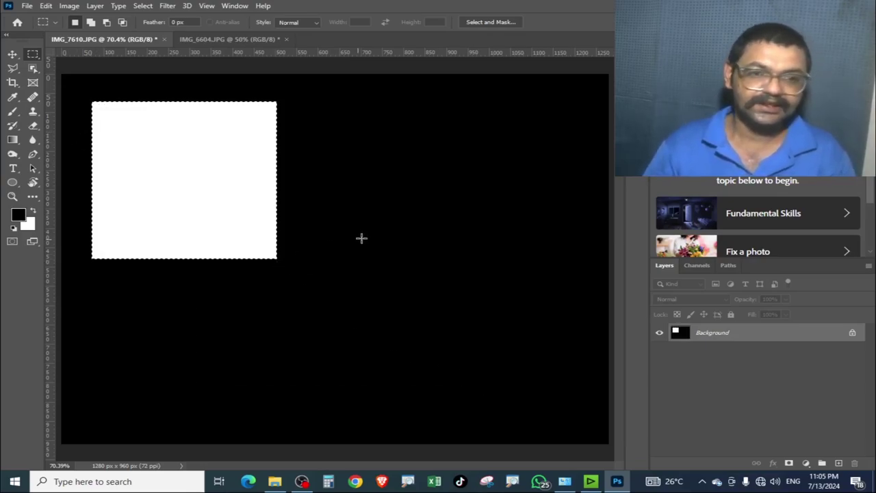
drag(362, 106, 525, 270)
Fill the right square white with a 30 px feather, then undo it away again.
right_click(425, 213)
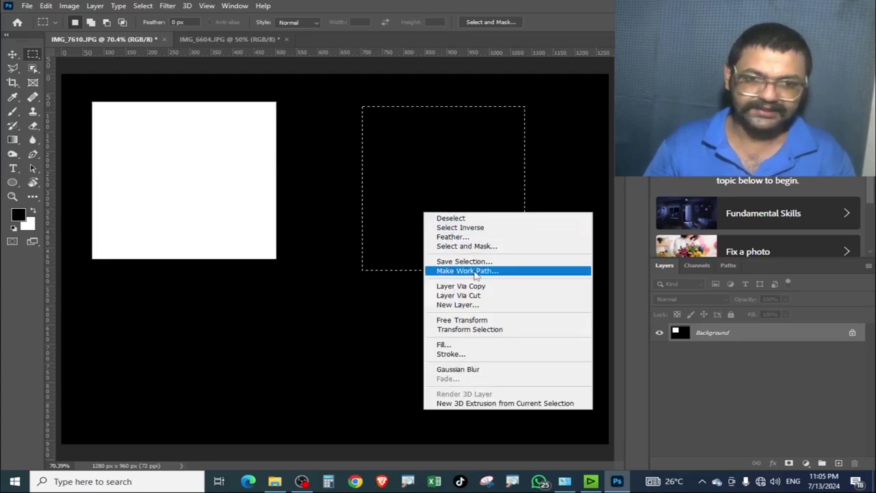
click(475, 236)
text(30)
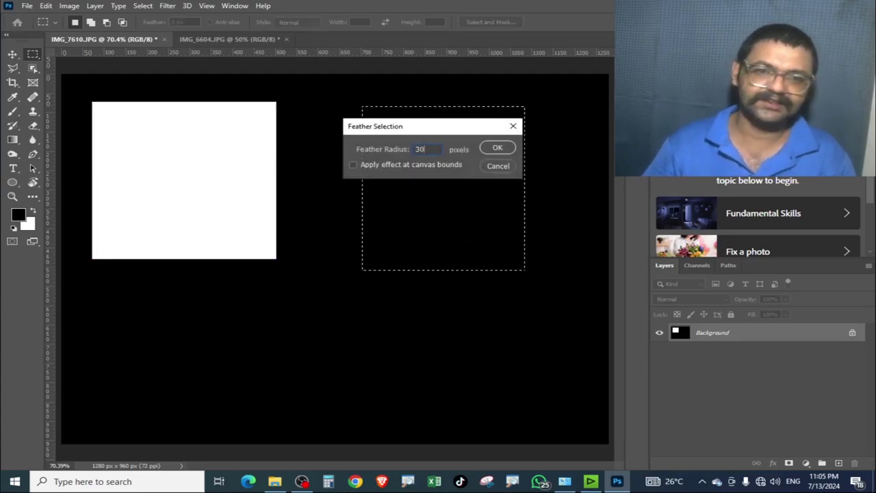
key(Return)
key(ctrl+BackSpace)
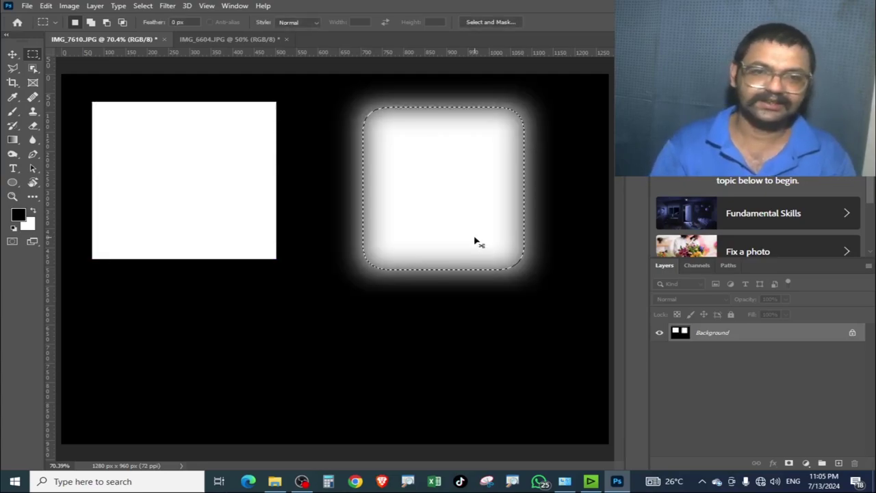
key(ctrl+d)
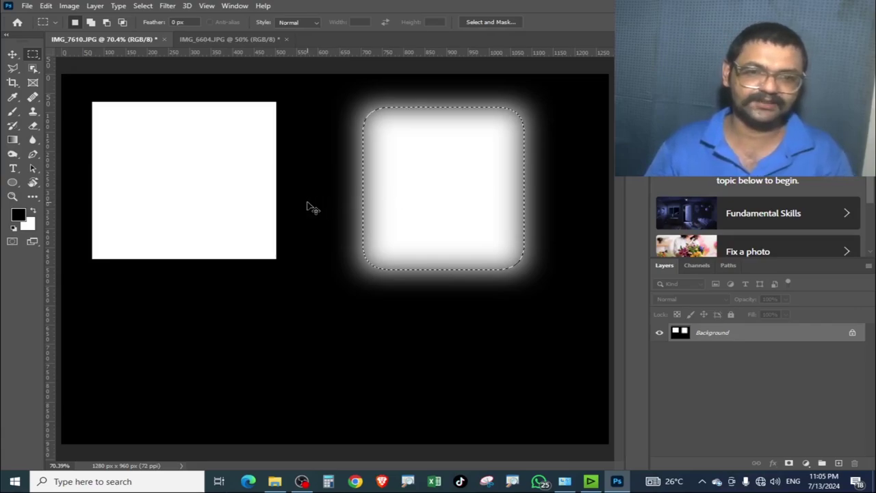
key(ctrl+z)
key(ctrl+z)
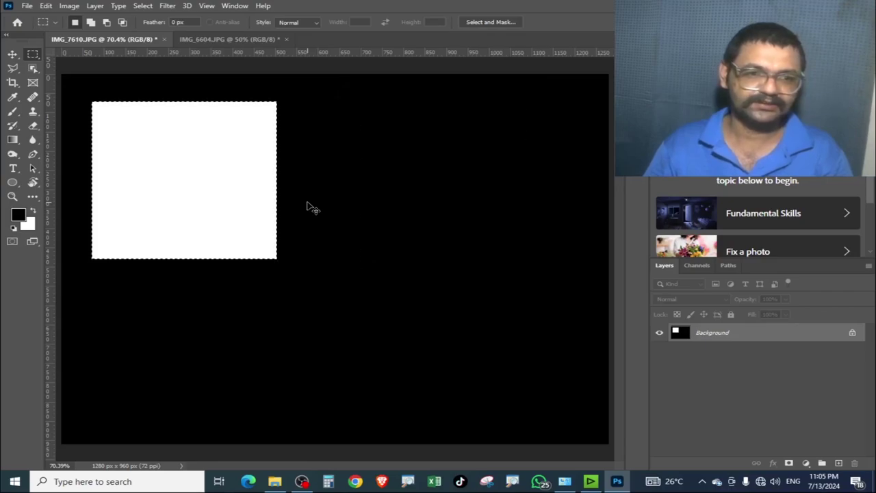
key(ctrl+z)
key(ctrl+z)
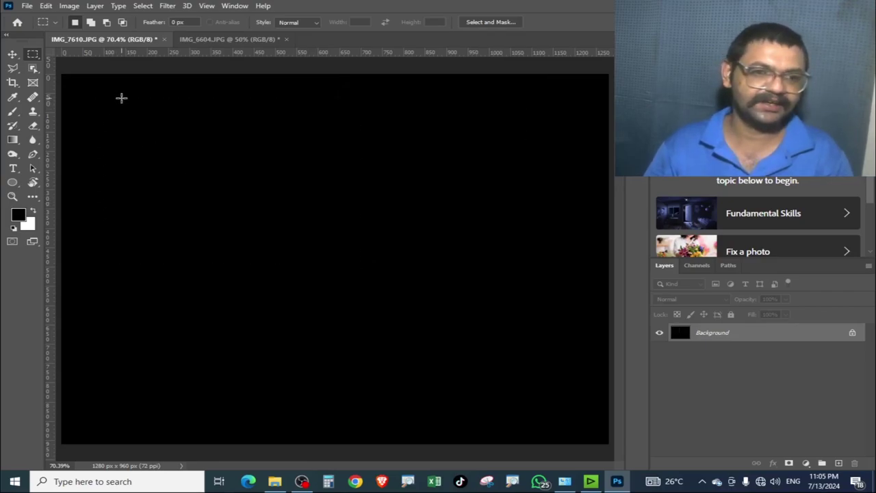
Set a 10 px feather and fill three rectangles white: left, top-right and lower-right.
drag(121, 98, 163, 123)
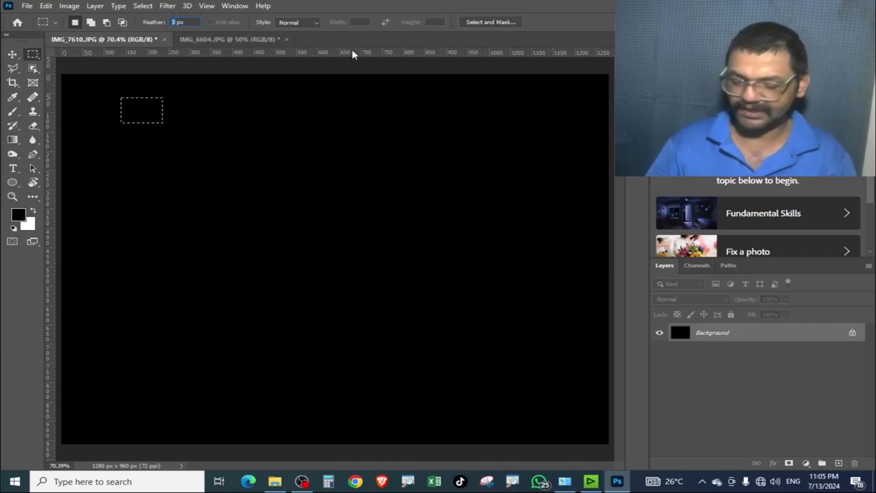
text(10)
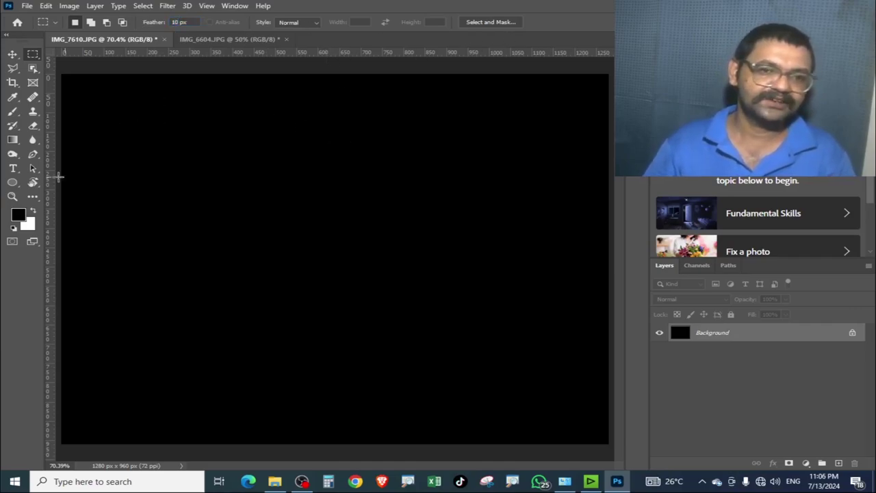
drag(94, 107, 345, 307)
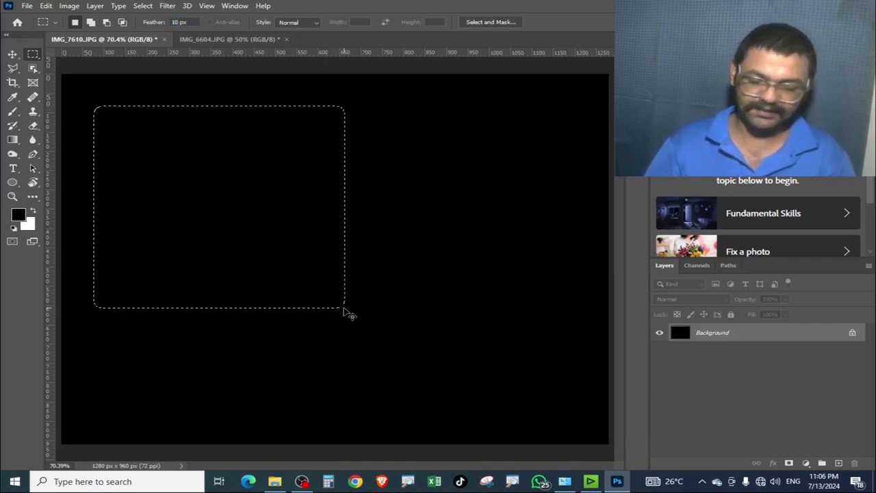
key(ctrl+BackSpace)
drag(417, 107, 596, 245)
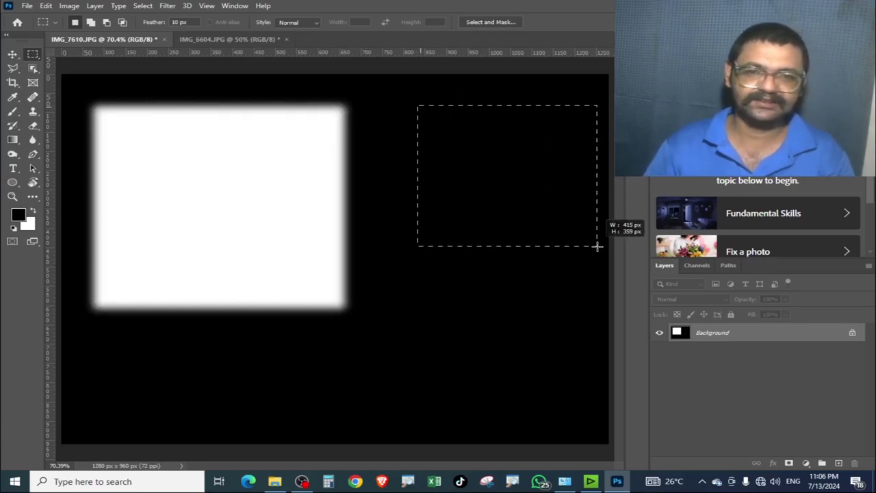
key(ctrl+BackSpace)
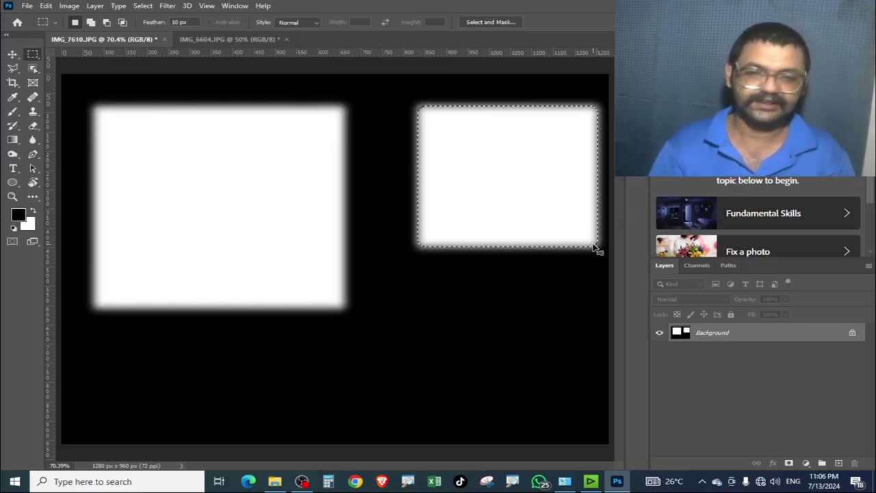
drag(424, 274, 555, 384)
click(571, 407)
key(ctrl+shift+d)
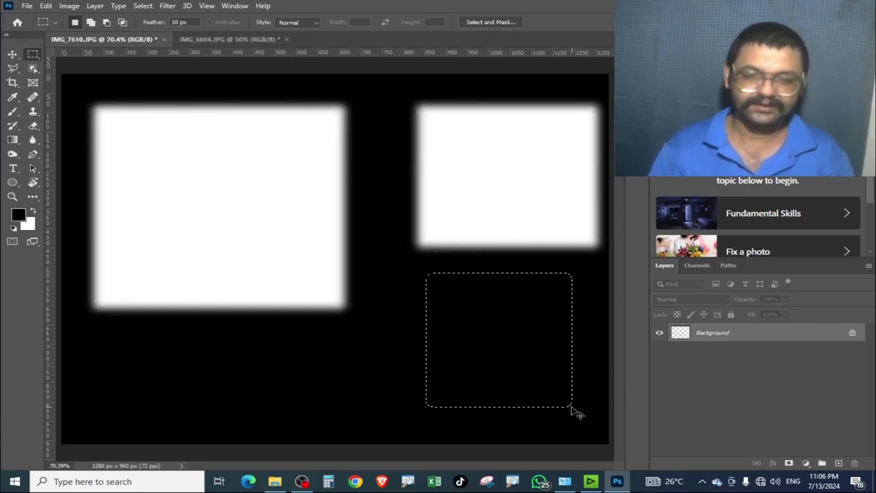
key(ctrl+BackSpace)
Select a wide bar along the bottom and open the background Color Picker.
drag(137, 357, 440, 446)
click(78, 259)
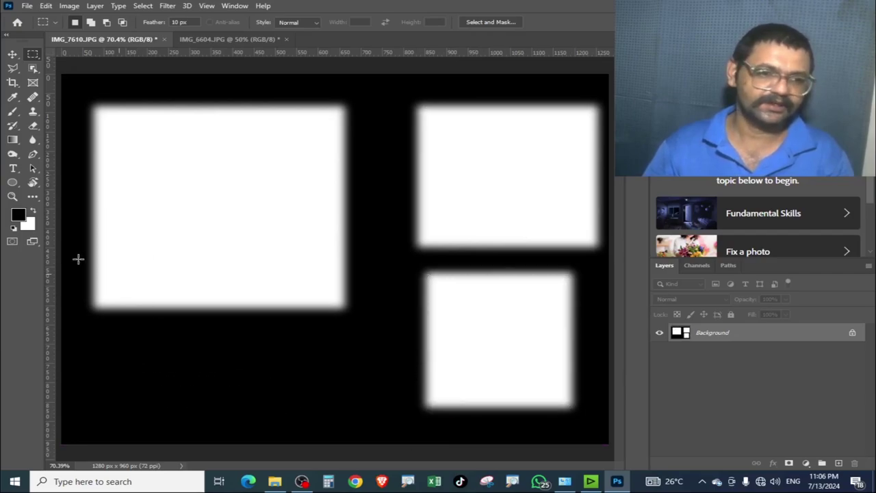
click(28, 222)
Pick a strong red as background colour, fill the bottom bar with it, and deselect.
drag(692, 191, 705, 158)
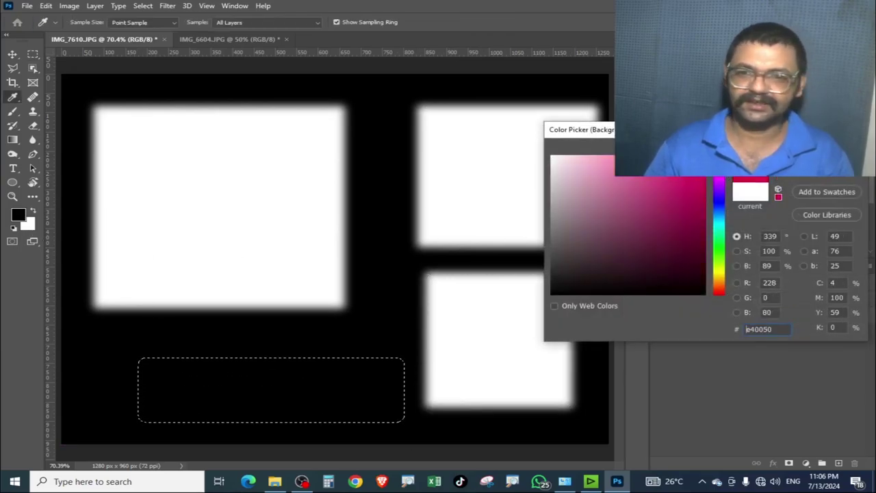
key(Return)
key(m)
key(ctrl+BackSpace)
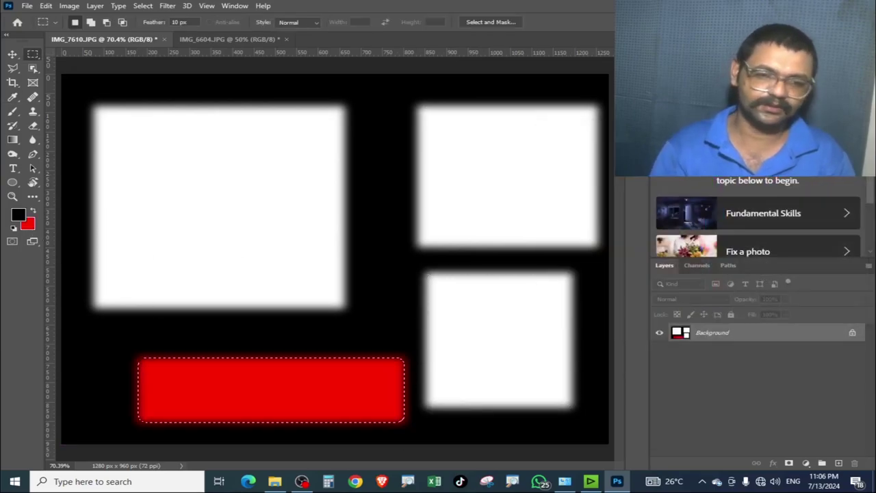
key(ctrl+d)
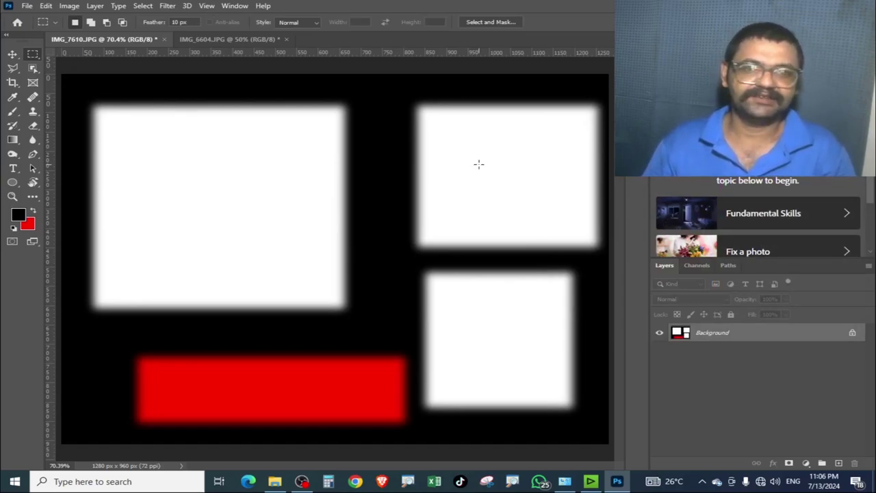
Choose the Quick Selection Tool from the Object Selection tool flyout.
click(36, 66)
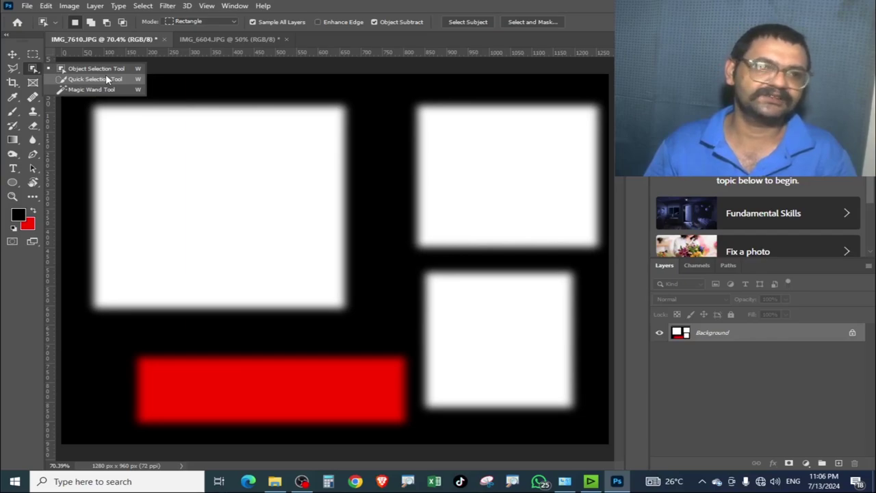
click(106, 77)
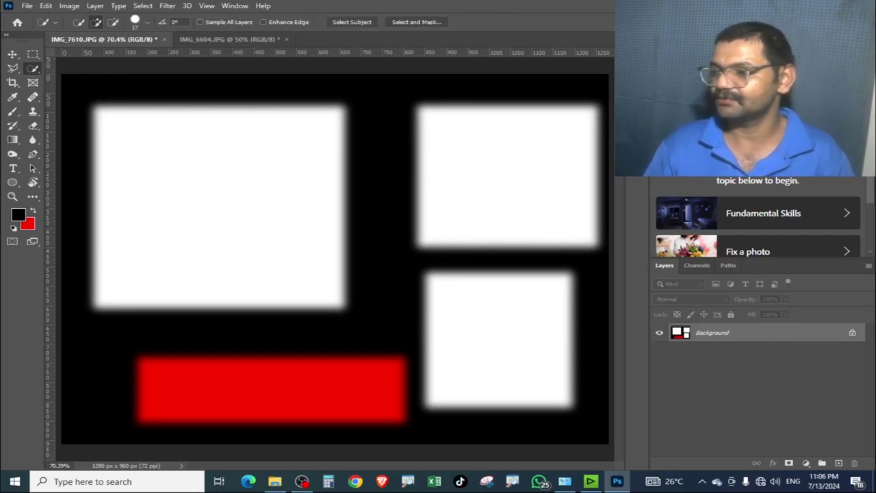